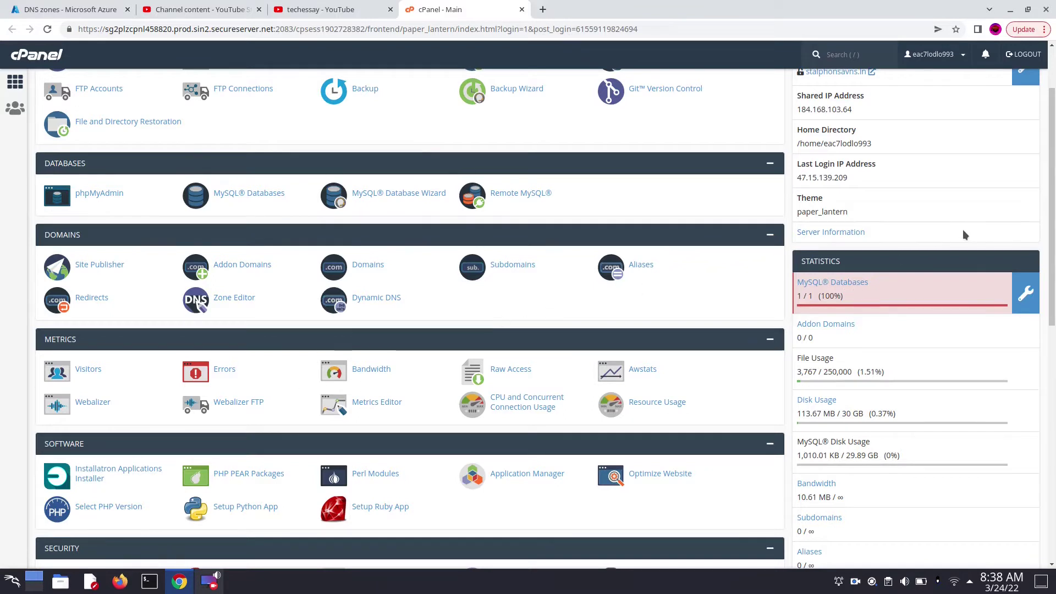
scroll(963, 230, "down", 2)
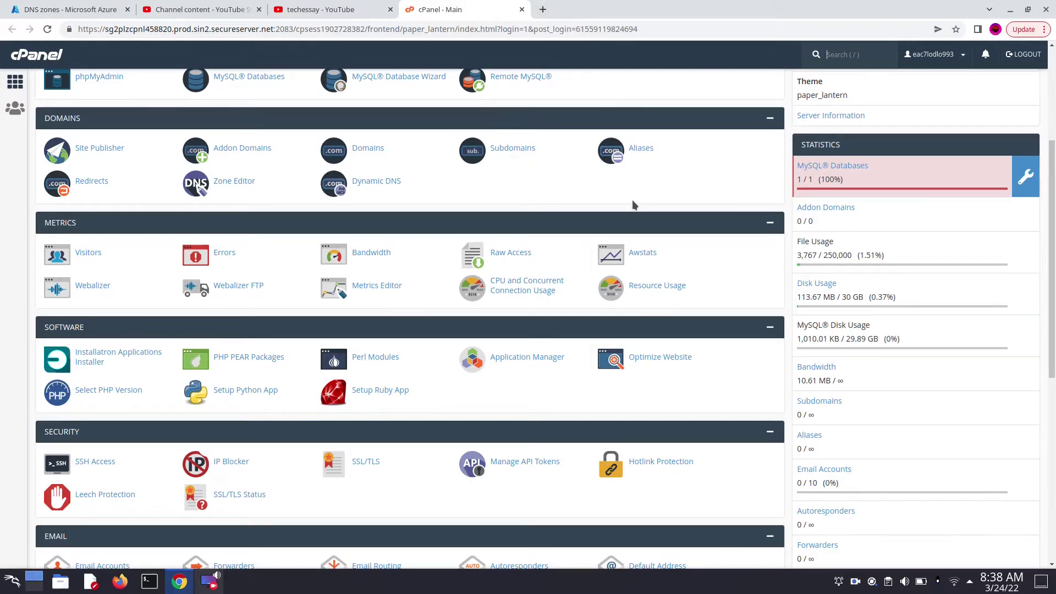
scroll(631, 202, "down", 1)
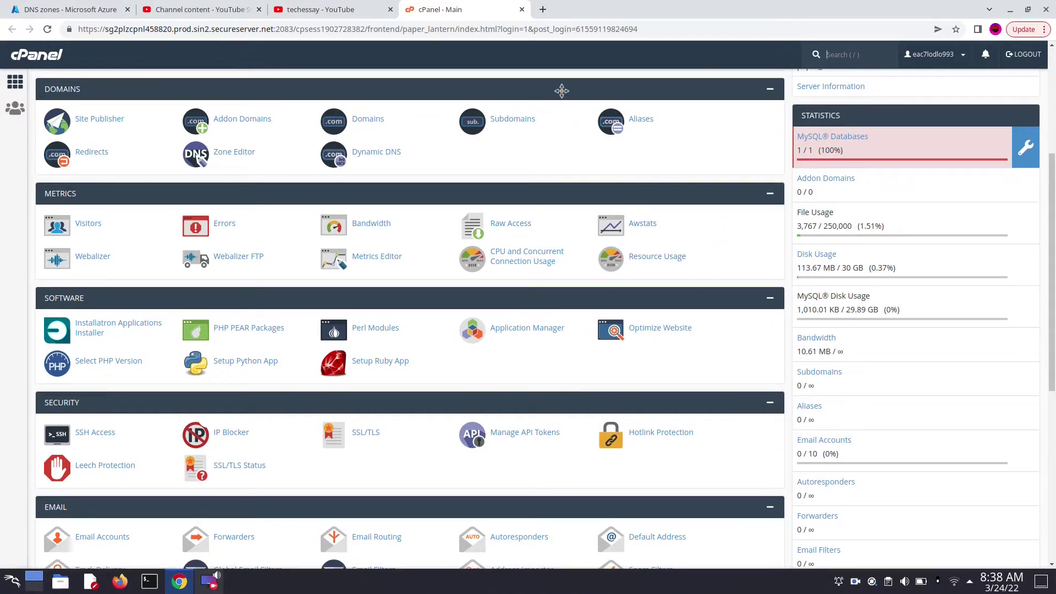
Step: Open a new browser tab beside cPanel, ready for a site address
left_click(544, 10)
left_click(532, 34)
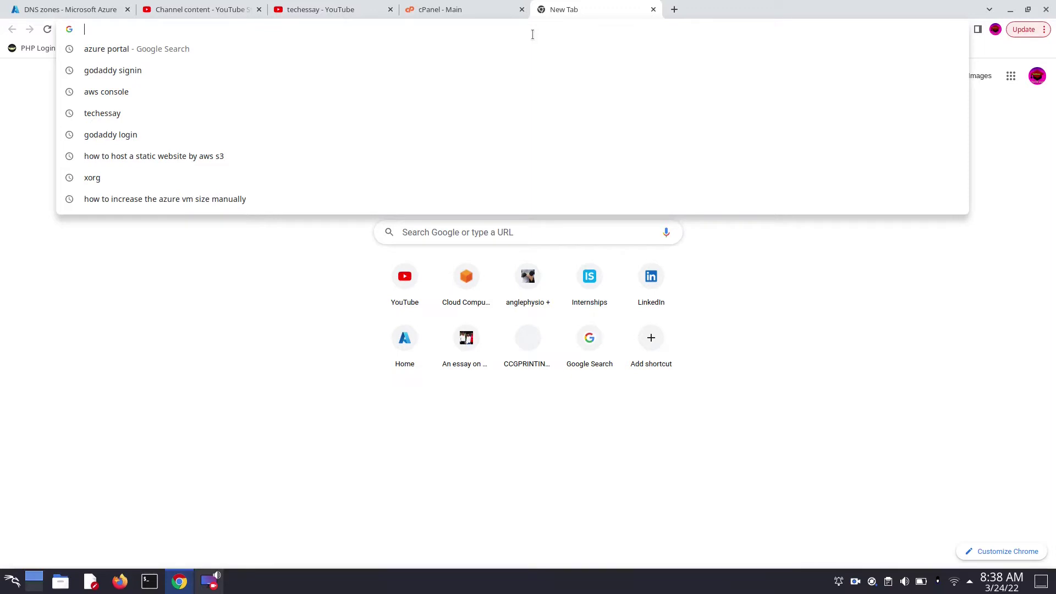
type("techessa")
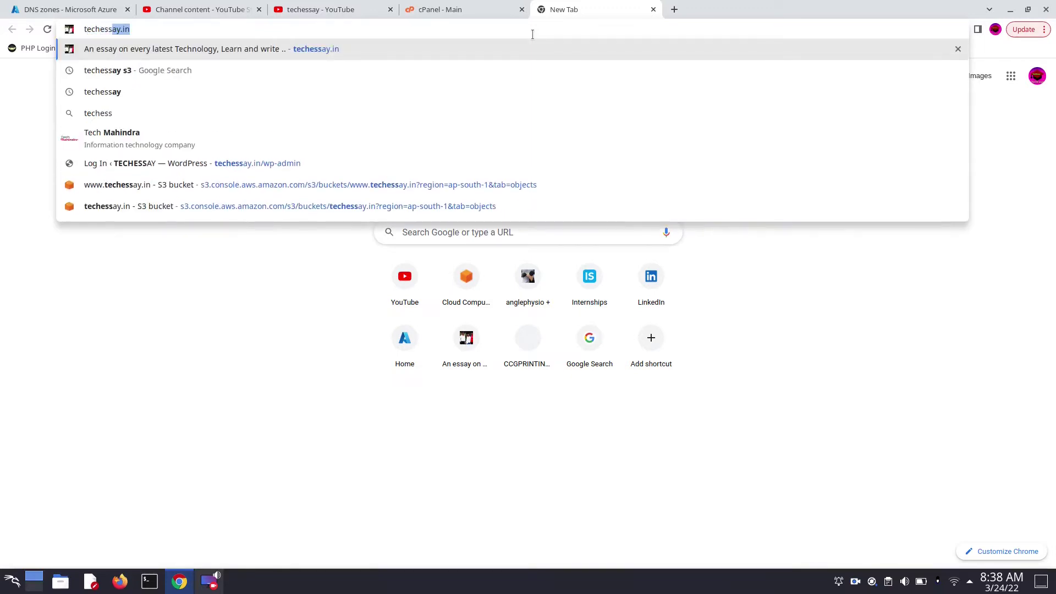
key("BackSpace")
key("BackSpace")
key("BackSpace")
key("BackSpace")
key("BackSpace")
key("BackSpace")
key("BackSpace")
key("BackSpace")
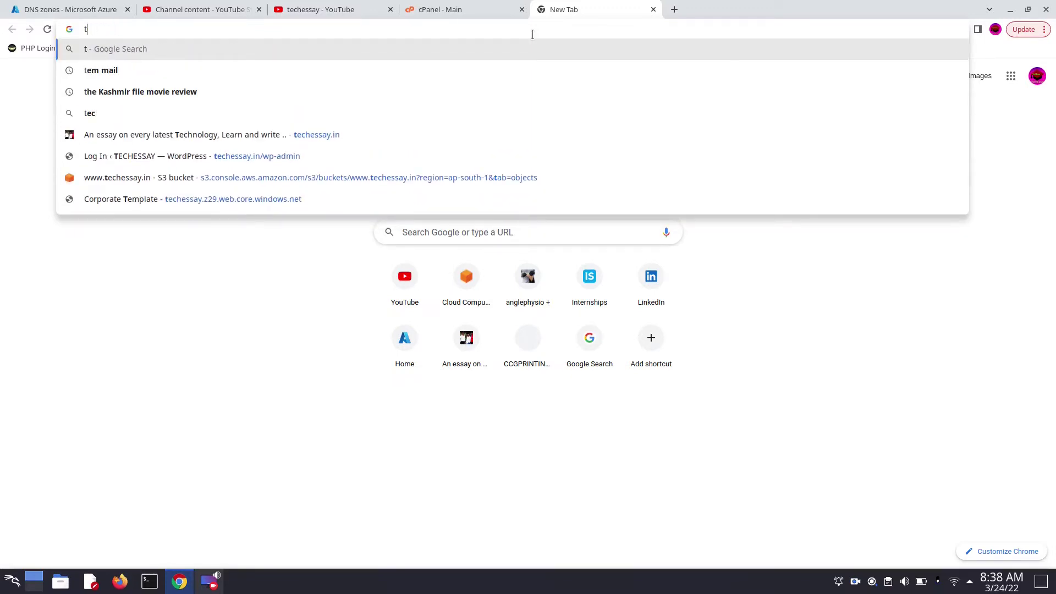
key("BackSpace")
Step: Load the website anglephysio.in in the new browser tab
type("an")
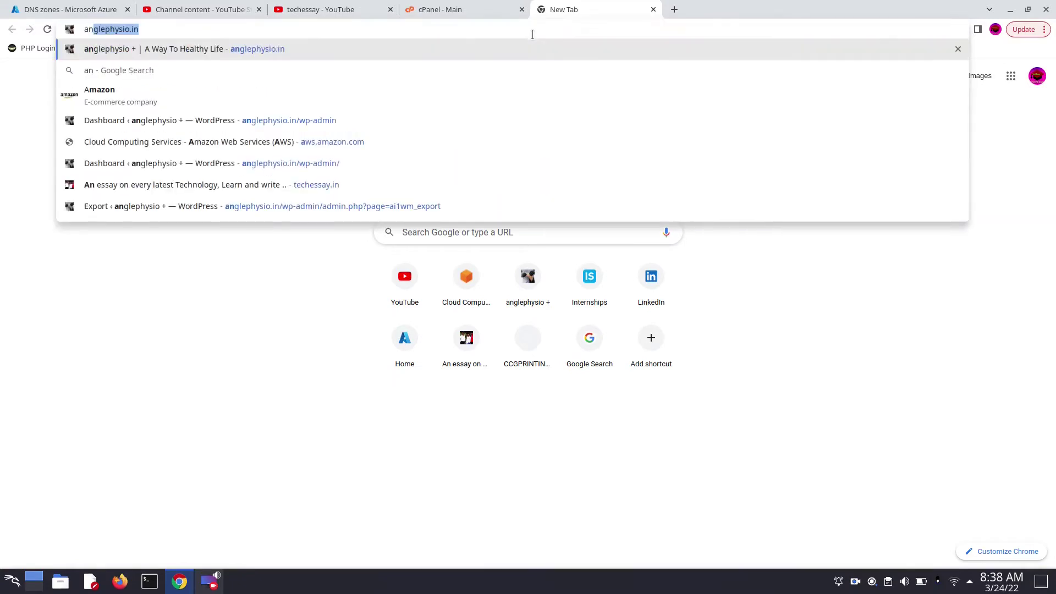
type("le")
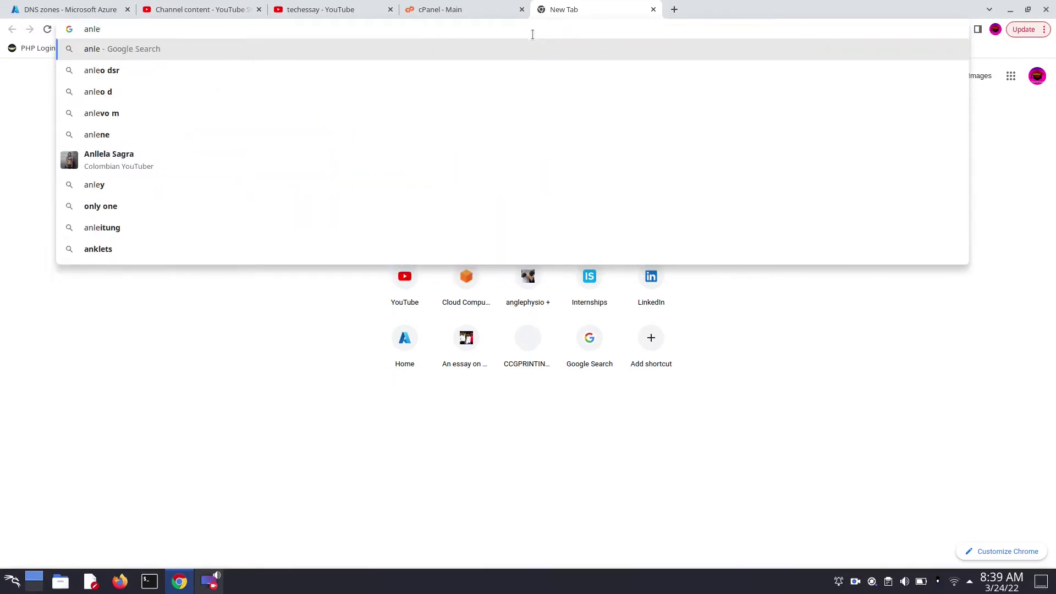
key("BackSpace")
key("BackSpace")
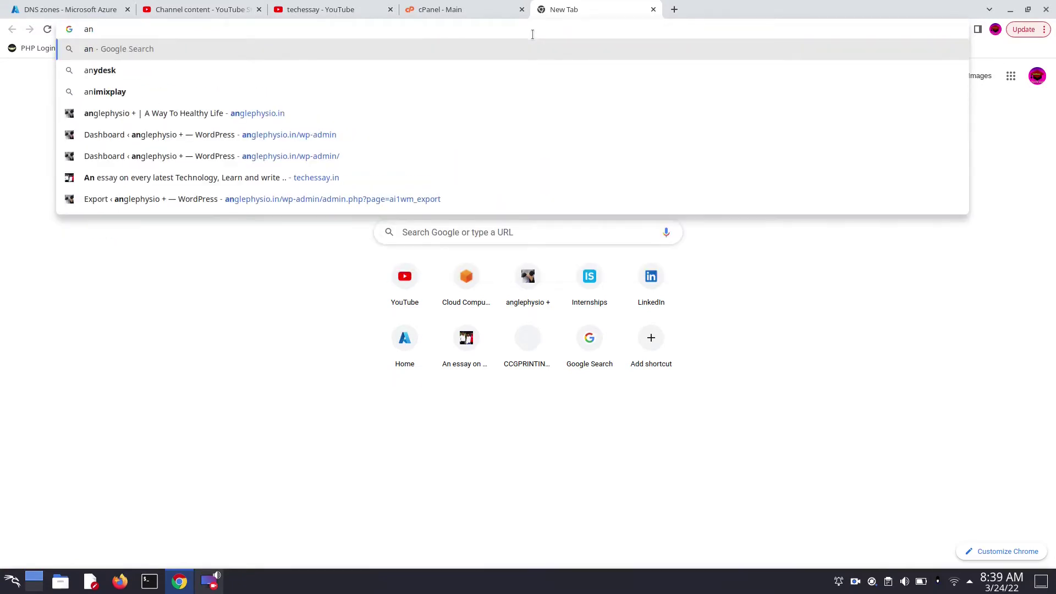
type("glephy")
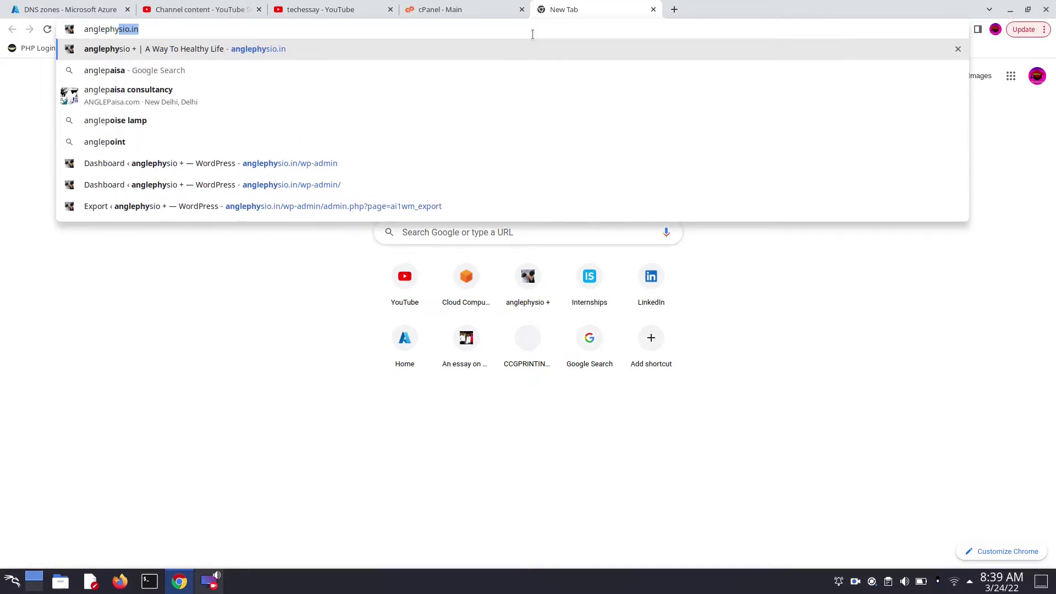
type("sio.in")
key("Return")
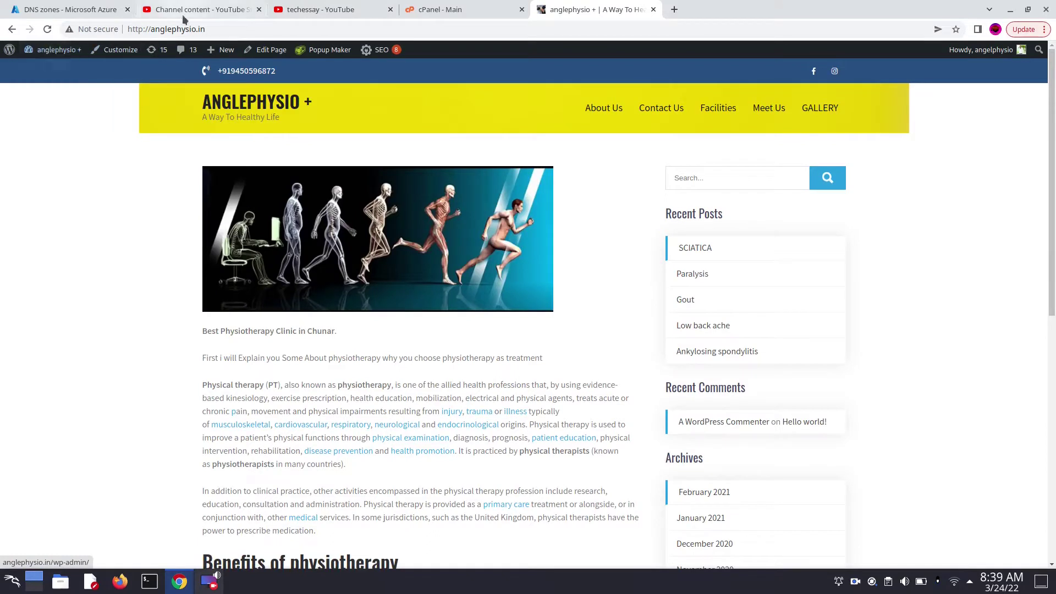
Step: Go from the anglephysio site to its WordPress admin dashboard
mouse_move(55, 59)
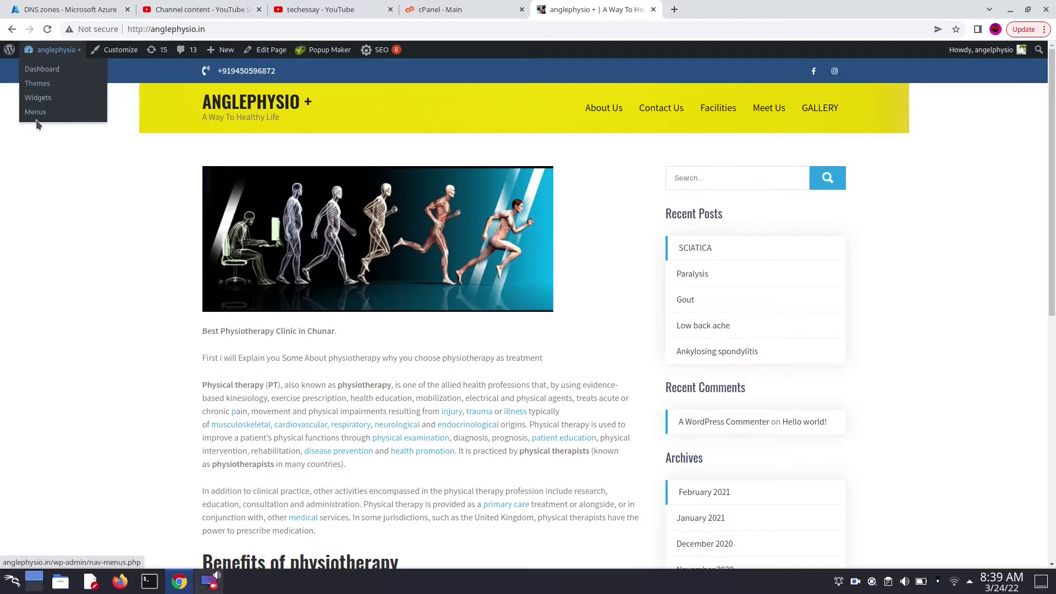
left_click(48, 52)
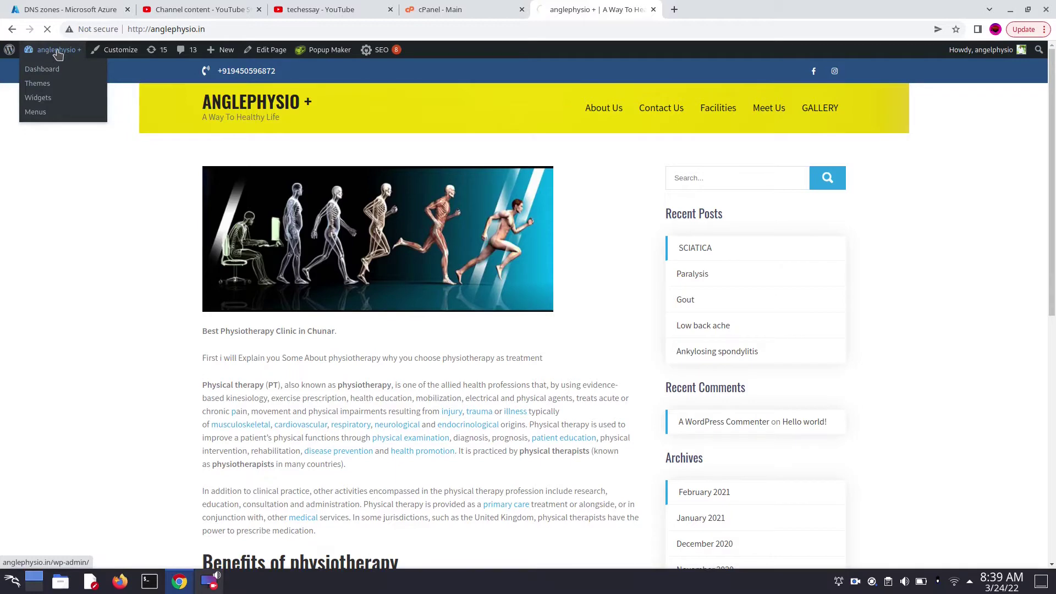
scroll(15, 326, "down", 5)
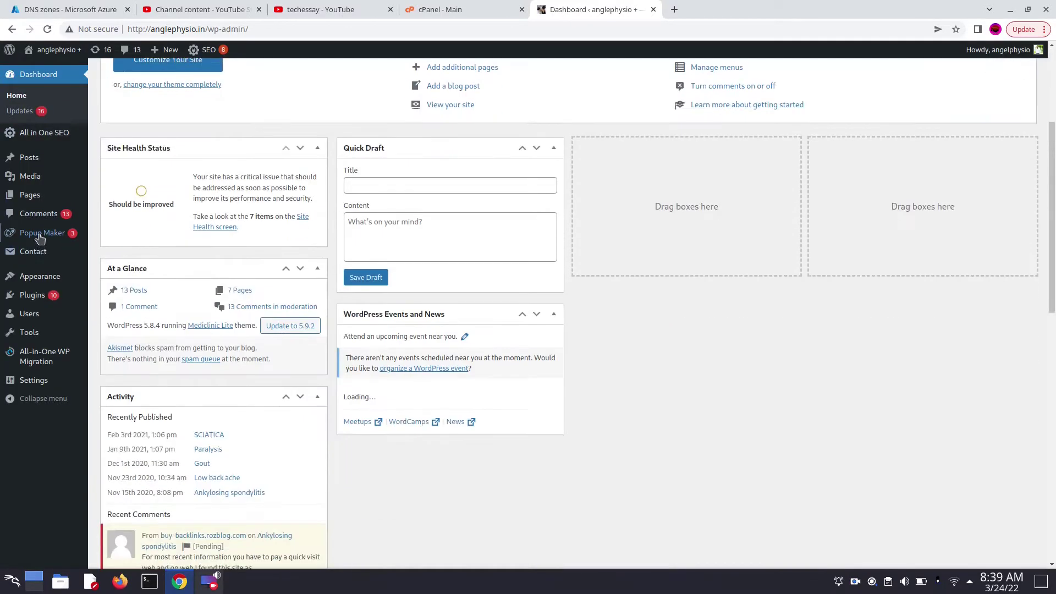
Step: Search the WordPress plugins available to add for "all in one wp migration"
mouse_move(33, 355)
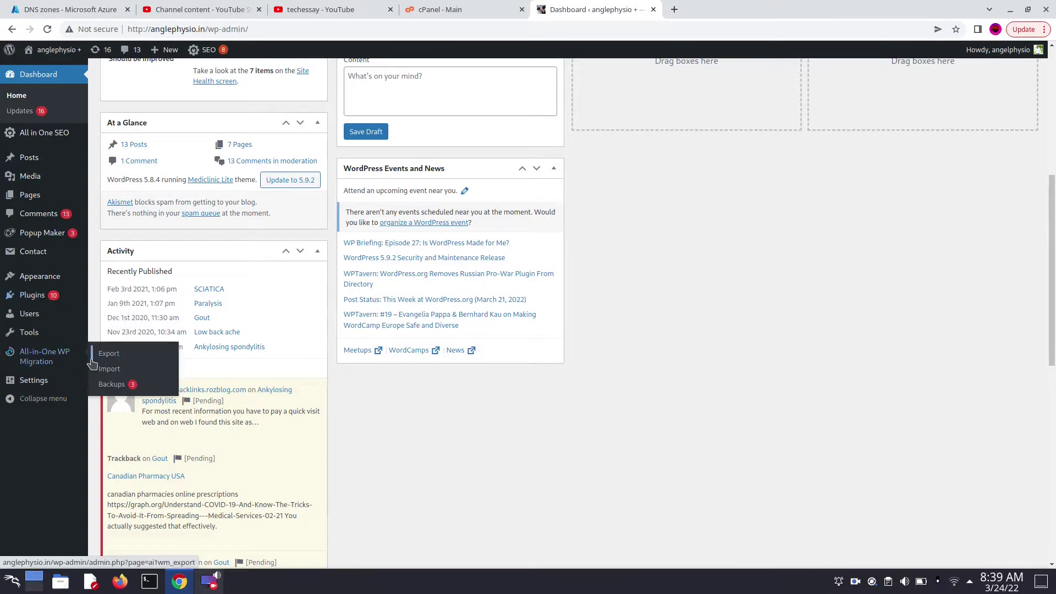
mouse_move(28, 294)
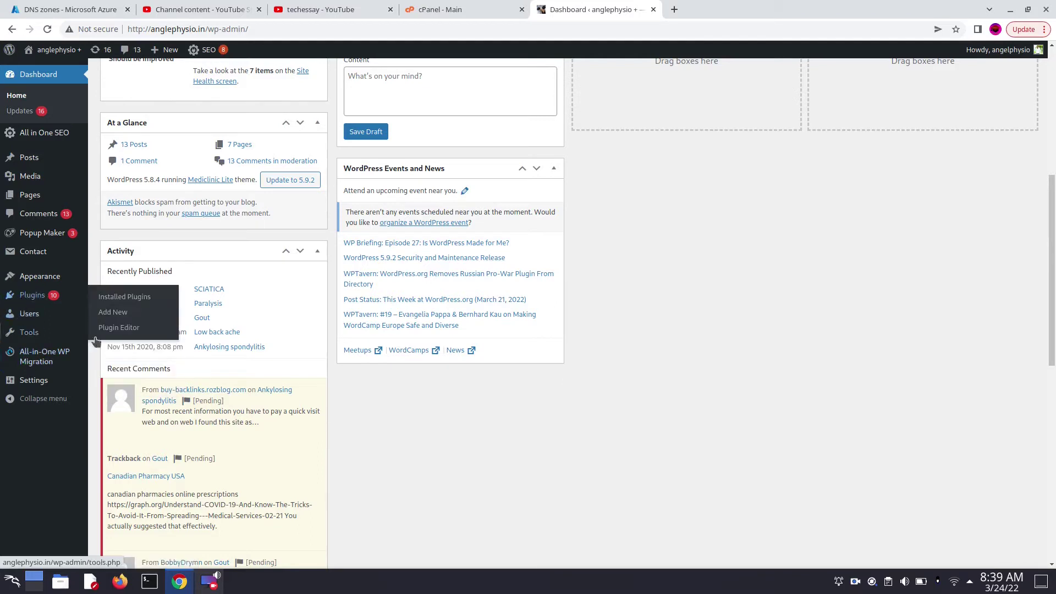
mouse_move(74, 342)
left_click(117, 313)
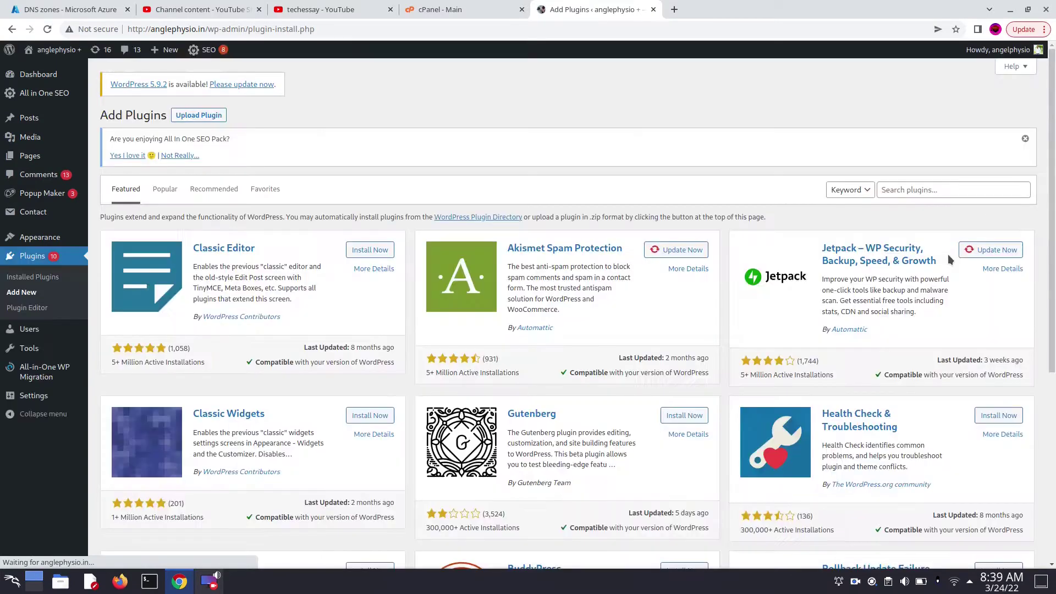
left_click(945, 189)
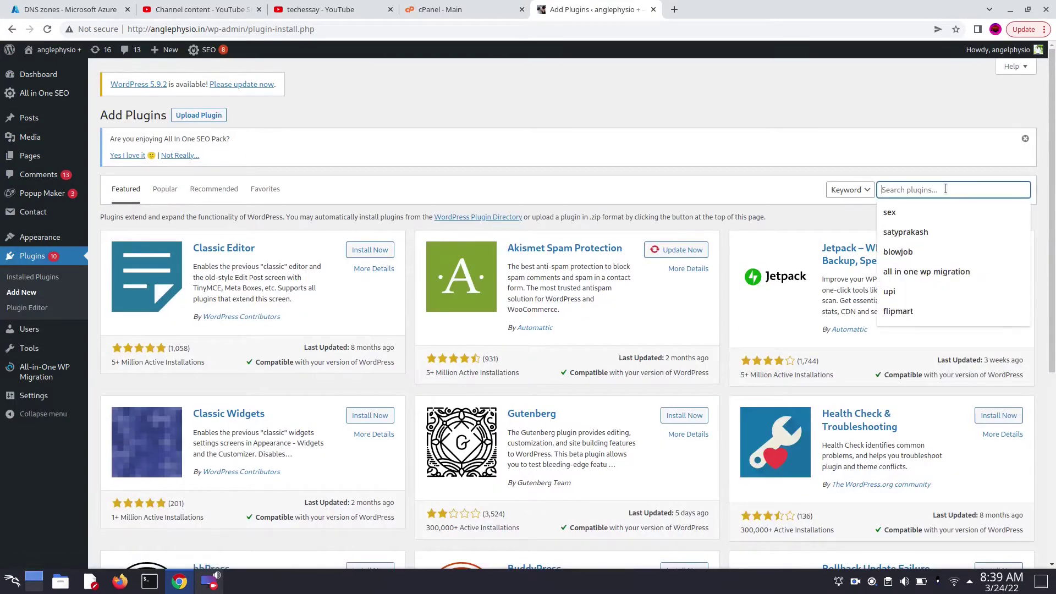
left_click(926, 272)
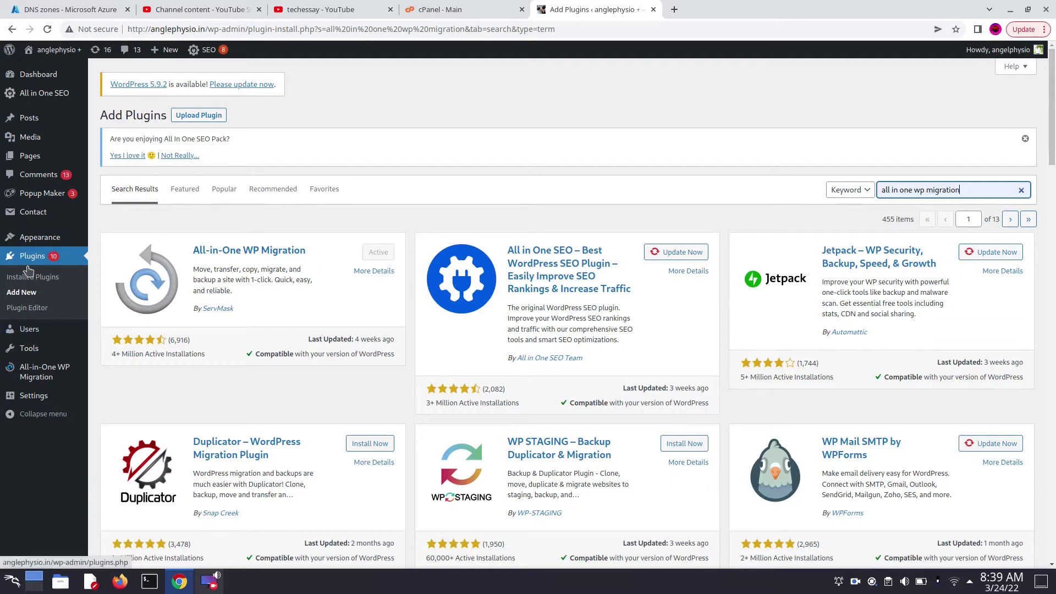
Step: Deactivate the All-in-One WP Migration plugin in the list of installed plugins
left_click(48, 283)
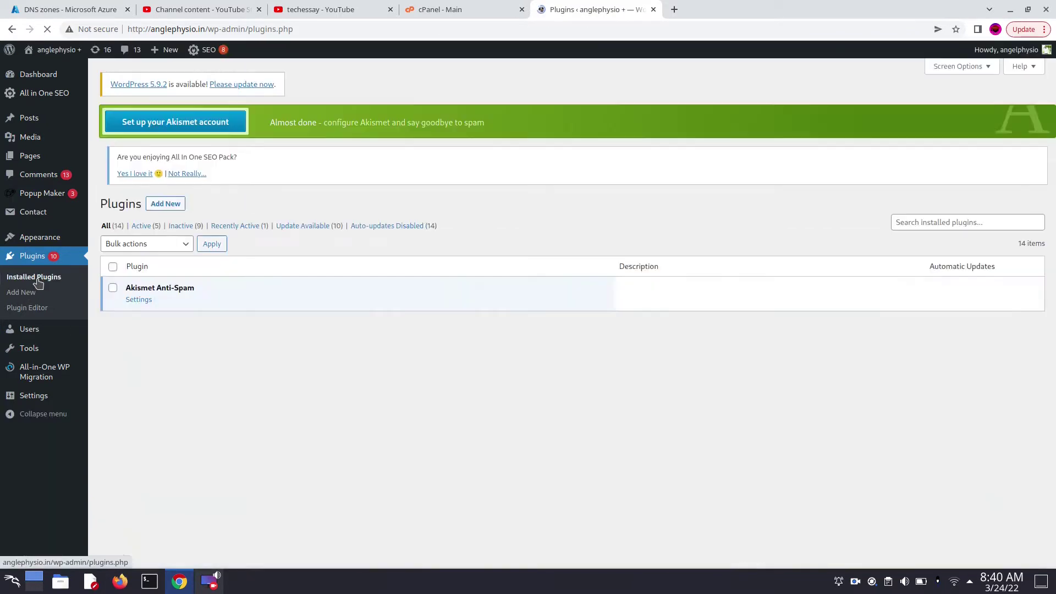
scroll(204, 291, "down", 1)
scroll(202, 301, "down", 3)
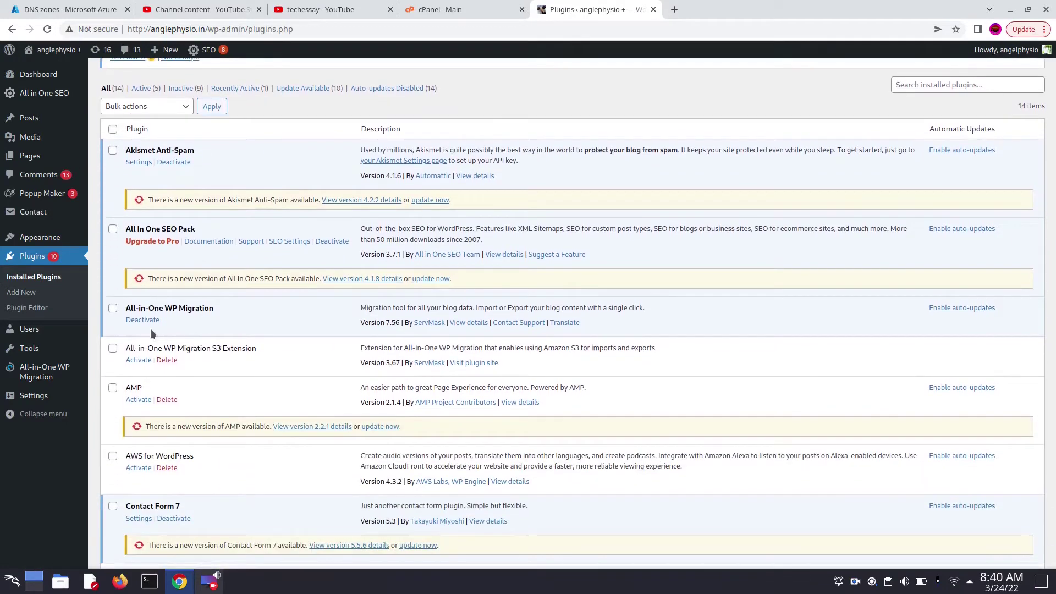
left_click(149, 320)
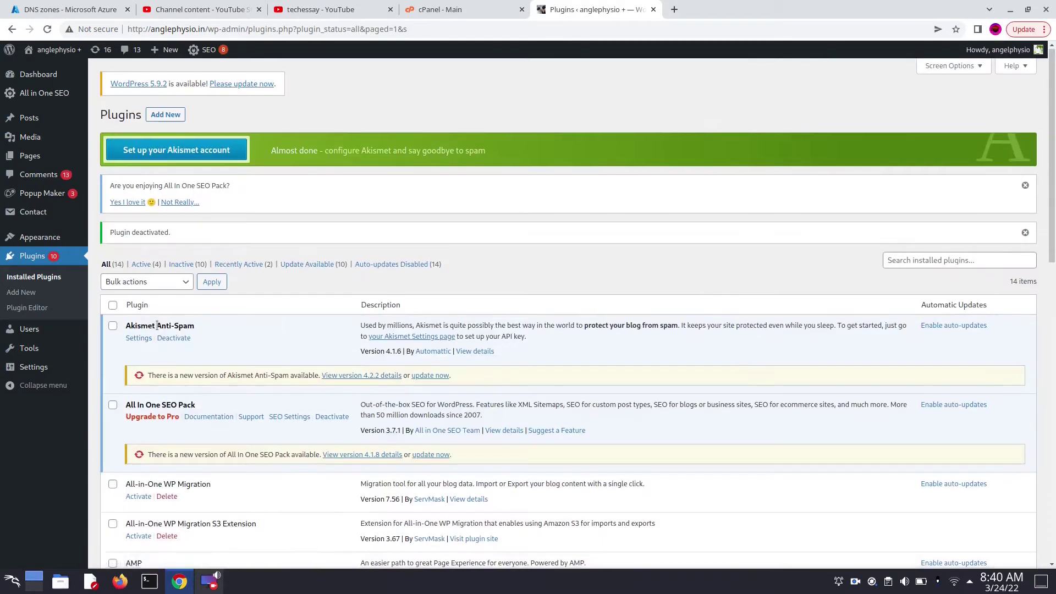
Step: Activate the All-in-One WP Migration plugin again
scroll(160, 343, "down", 3)
scroll(138, 366, "down", 1)
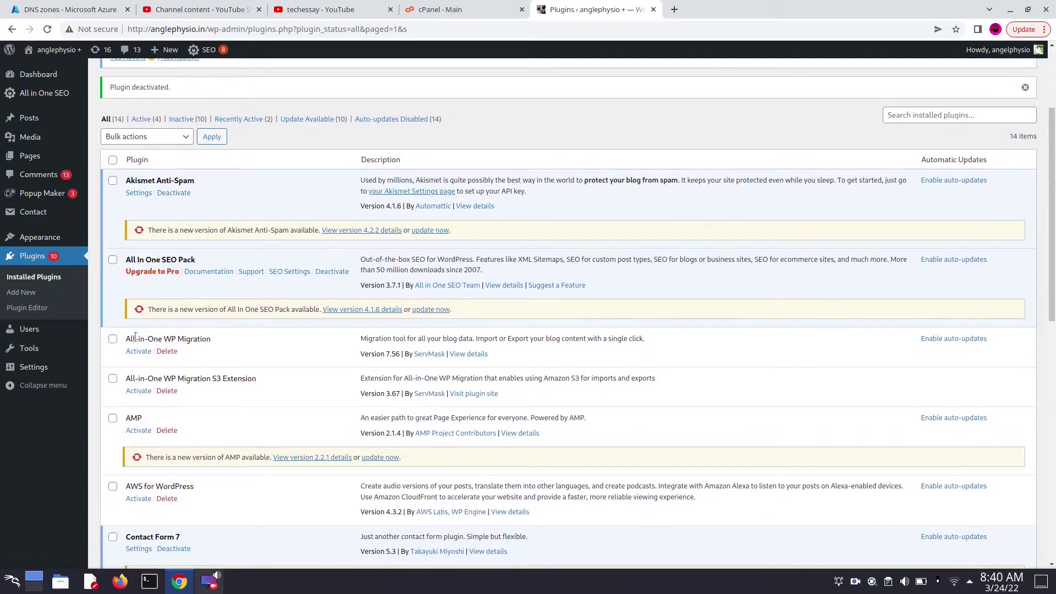
left_click(139, 351)
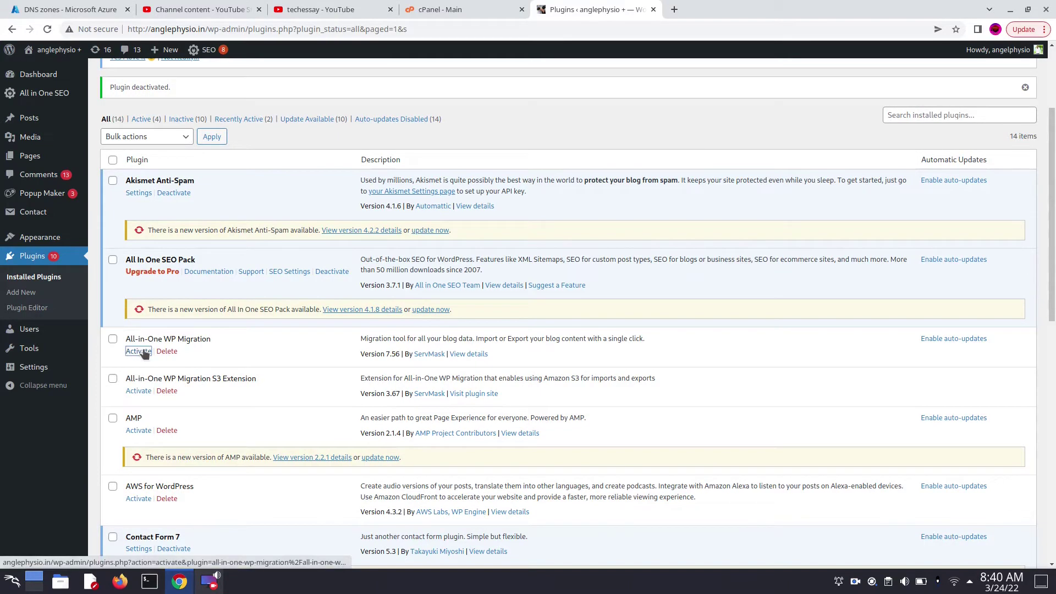
Step: Export the site to a file with All-in-One WP Migration, dismiss the download offer, and close the WordPress browser tab
scroll(639, 191, "down", 4)
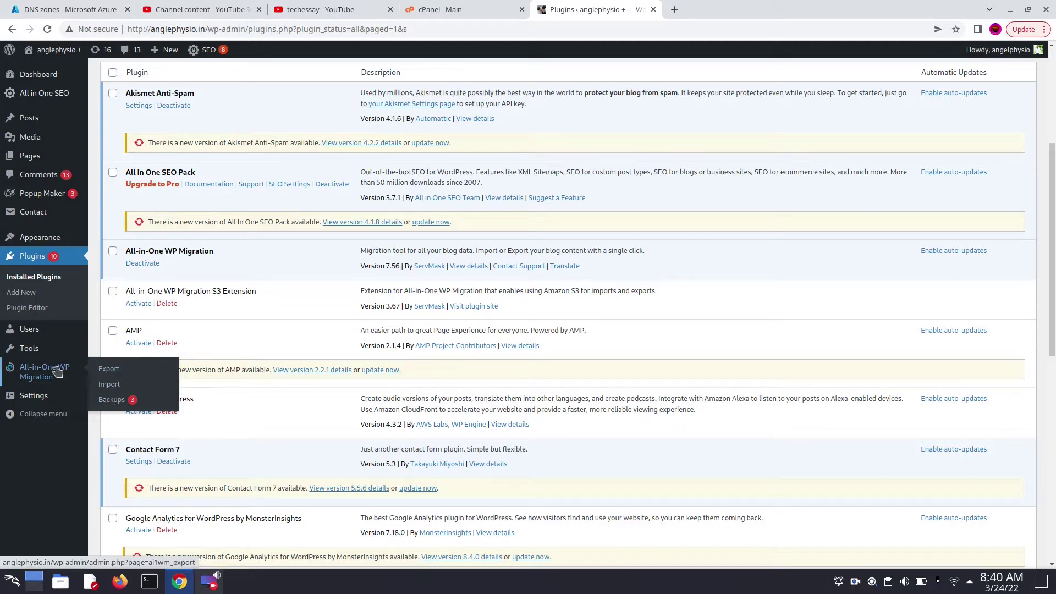
left_click(107, 370)
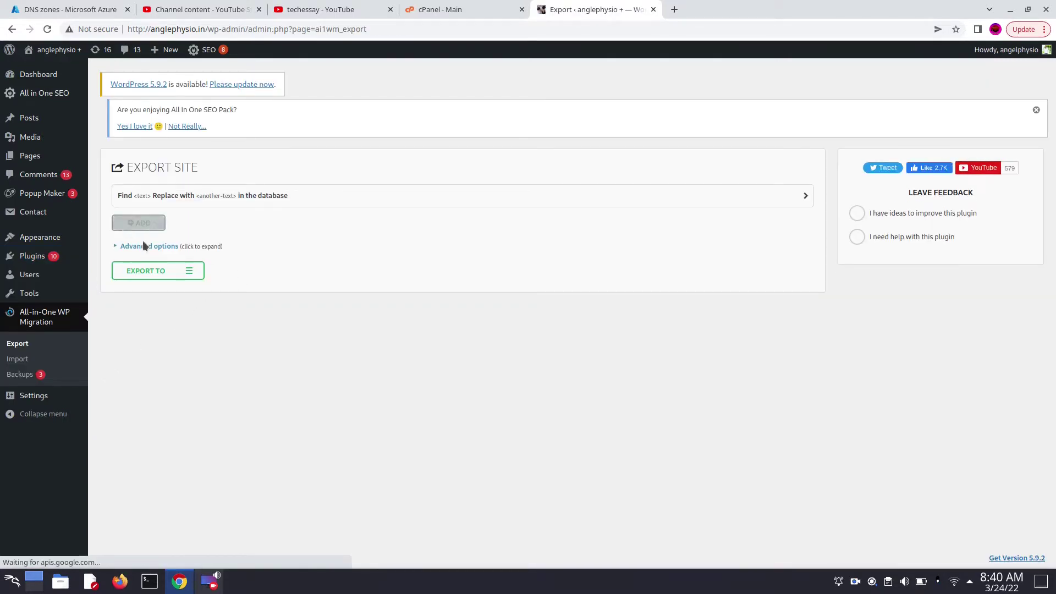
left_click(147, 277)
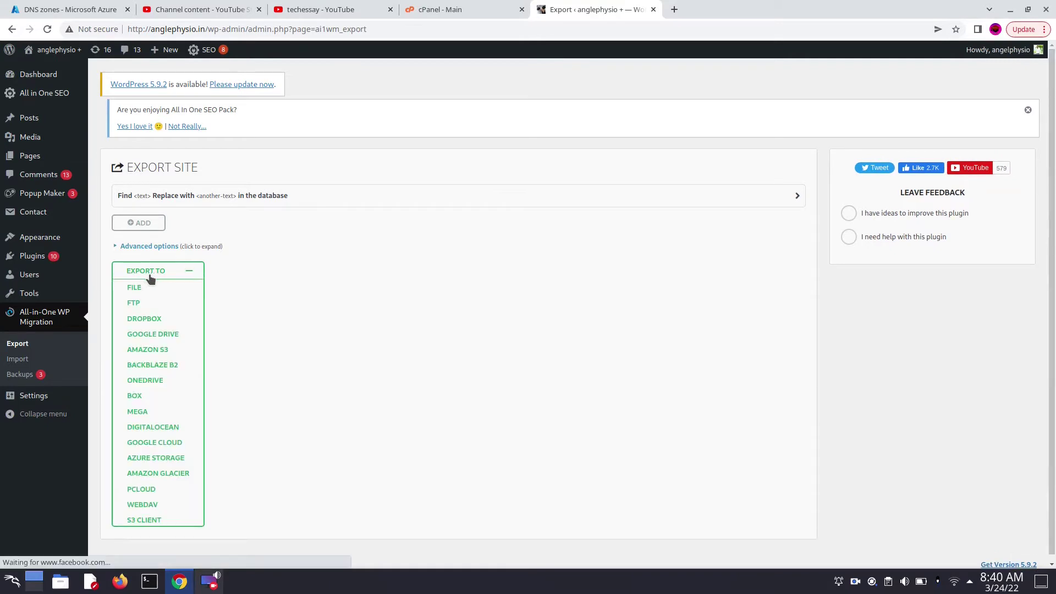
left_click(141, 287)
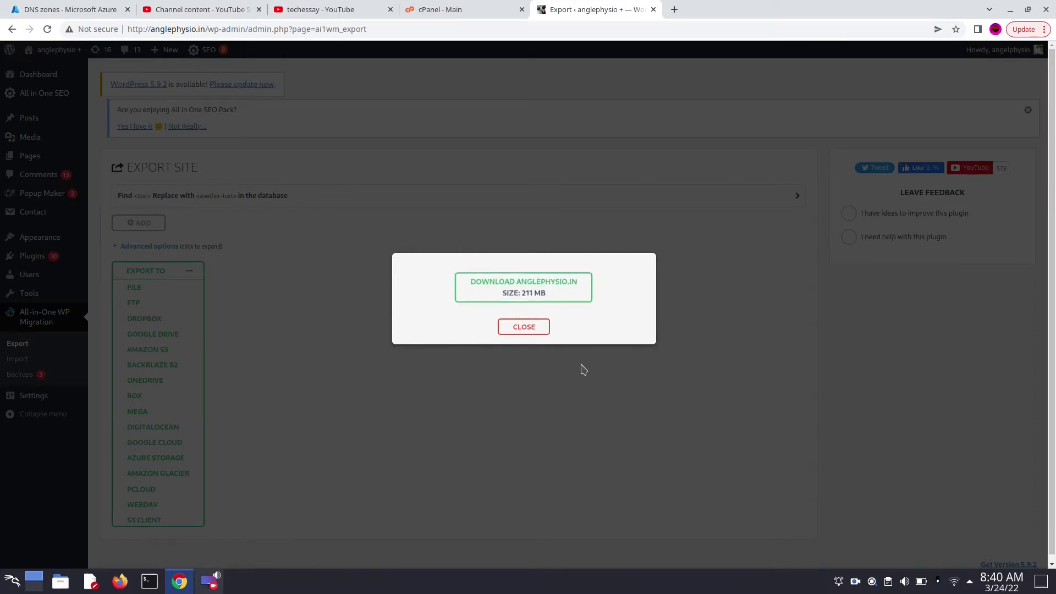
left_click(508, 328)
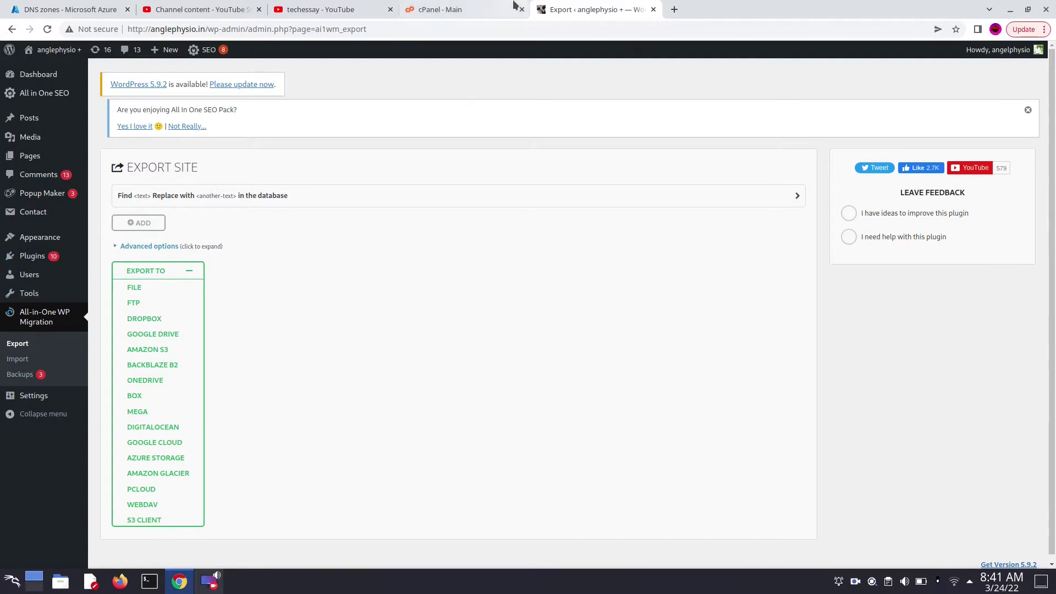
left_click(654, 10)
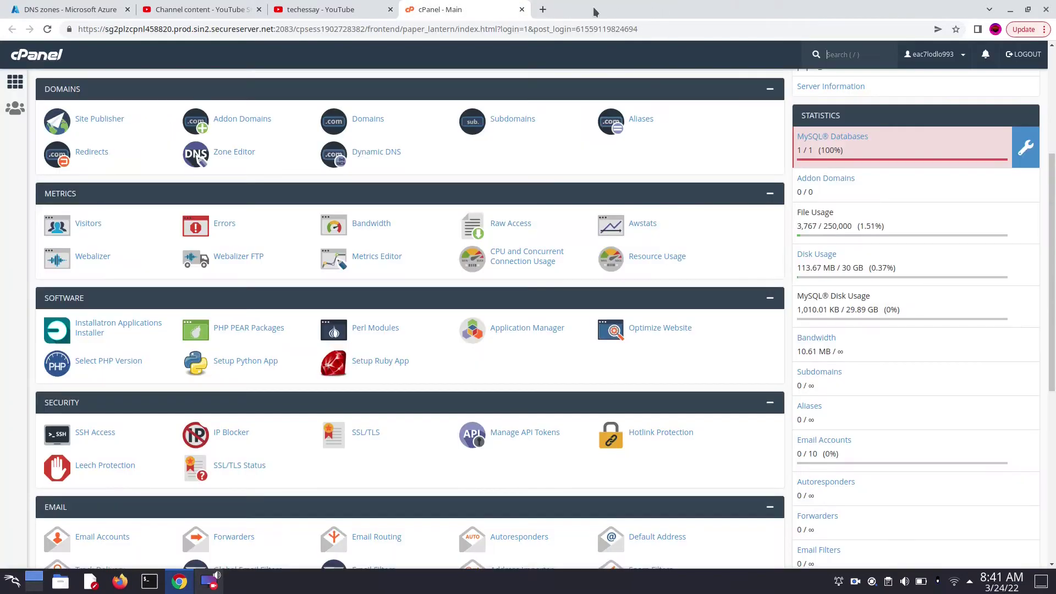
Step: Search Google for "azure portal" in a new browser tab and sign in to the Microsoft Azure portal from its result page
left_click(543, 11)
left_click(538, 29)
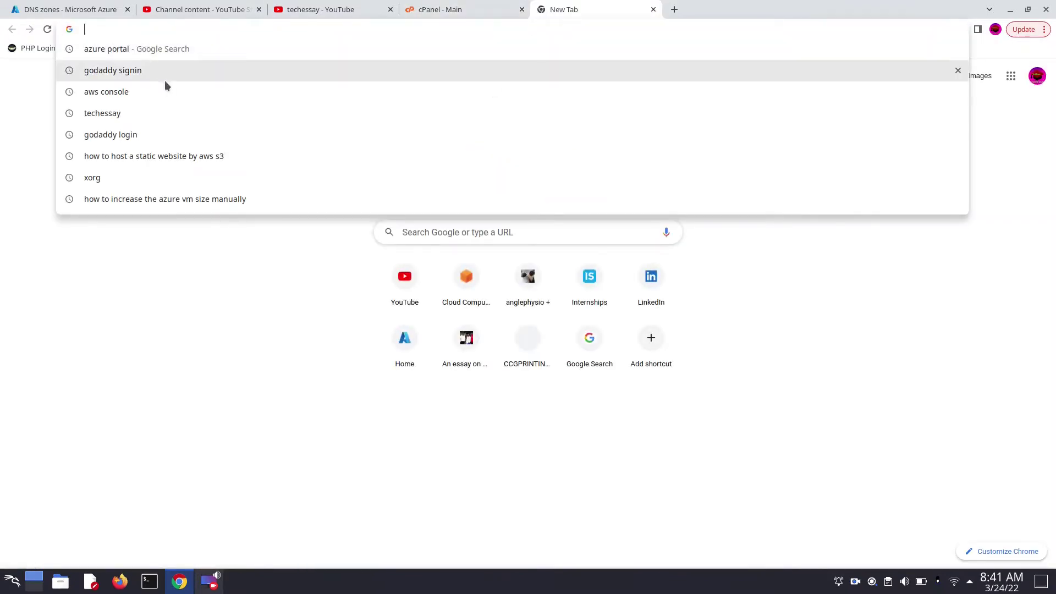
left_click(148, 51)
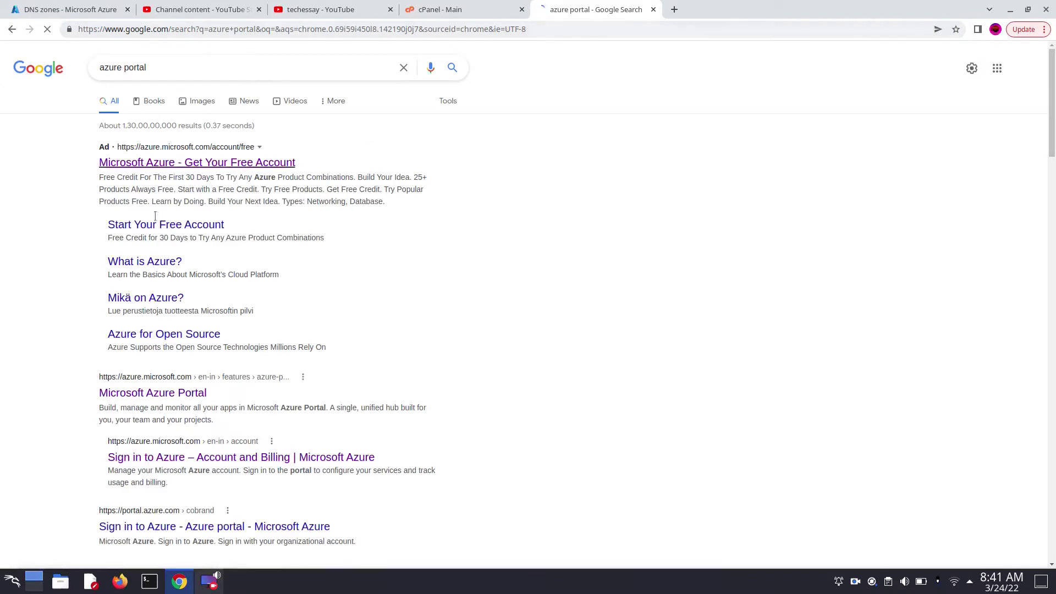
scroll(193, 259, "down", 3)
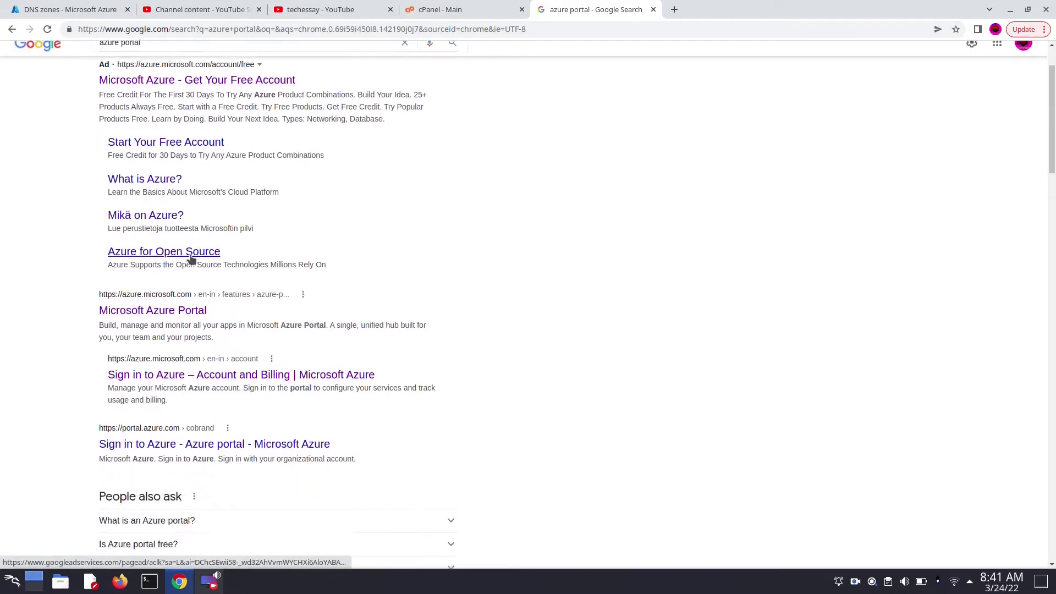
left_click(158, 309)
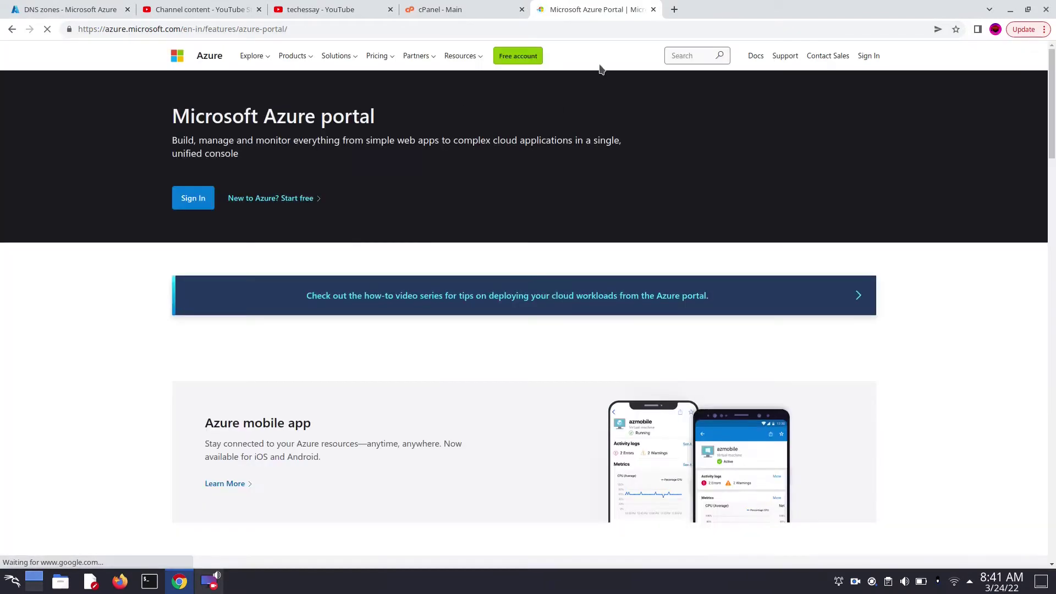
left_click(185, 201)
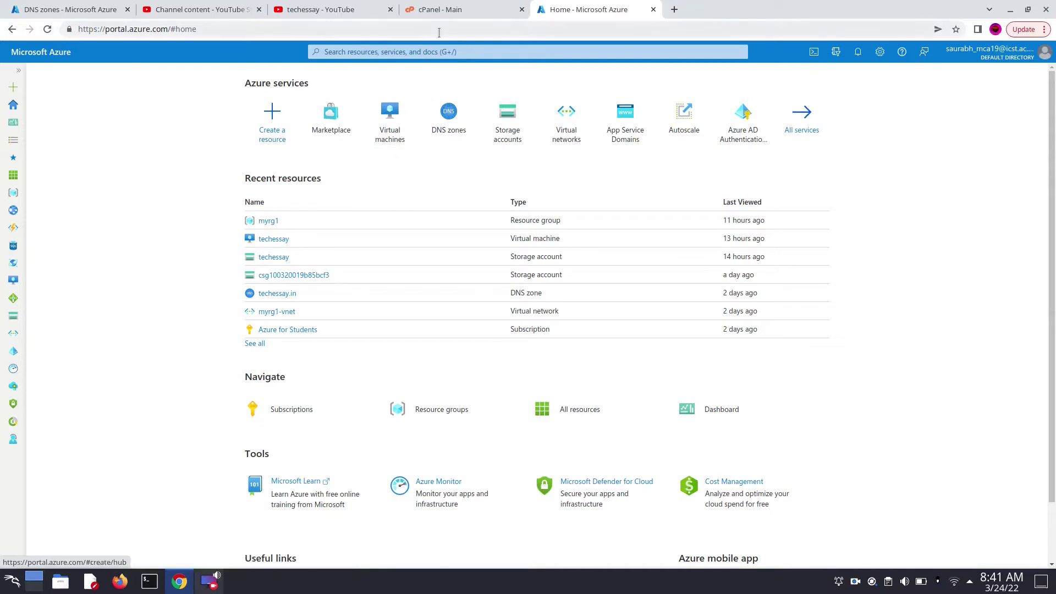
Step: Search the portal for "marketplace" and open the Marketplace service
left_click(447, 51)
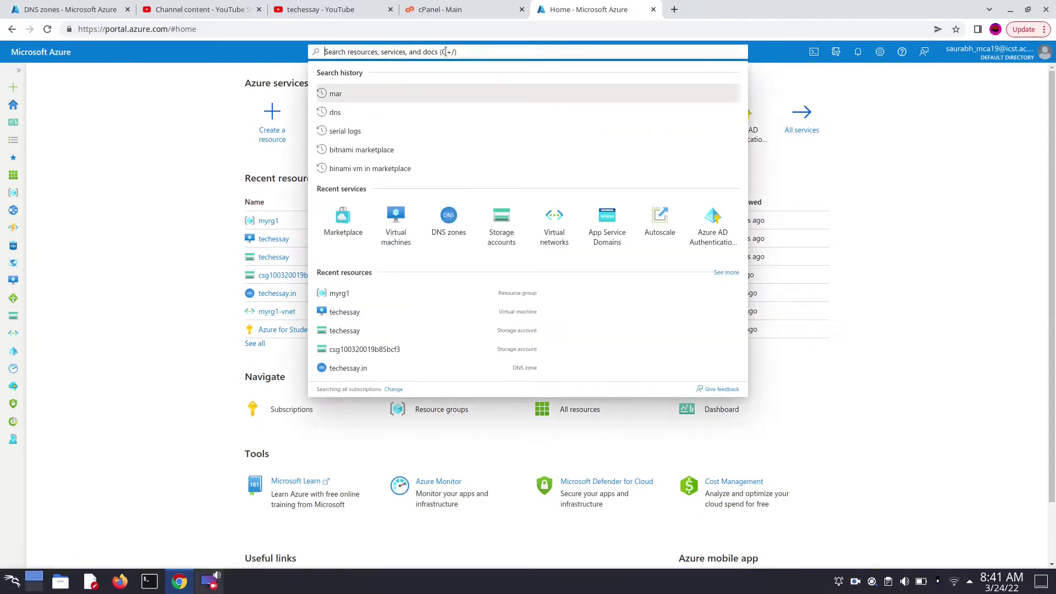
type("marketplace")
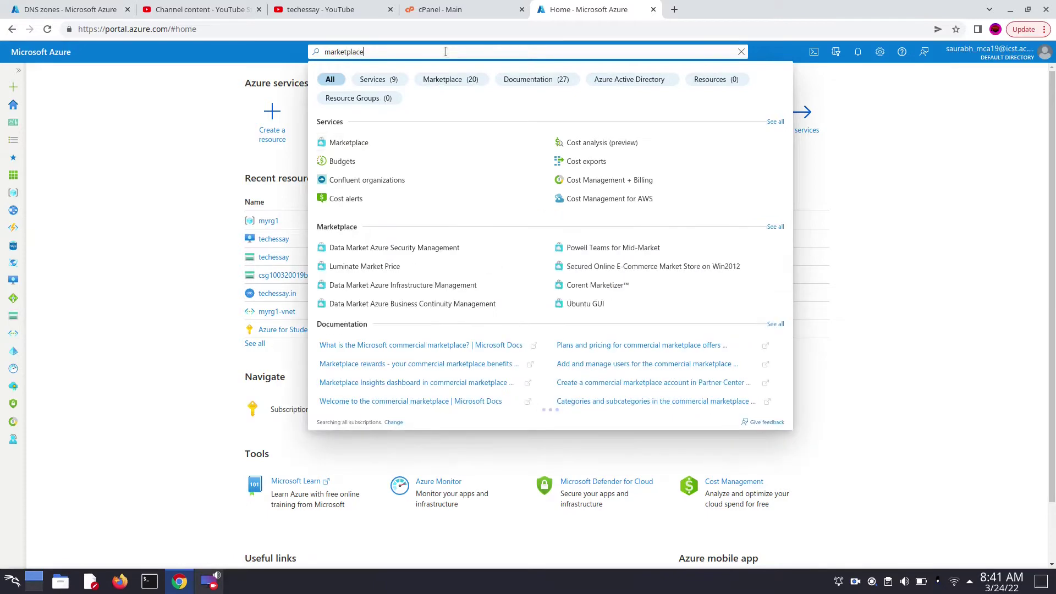
left_click(349, 143)
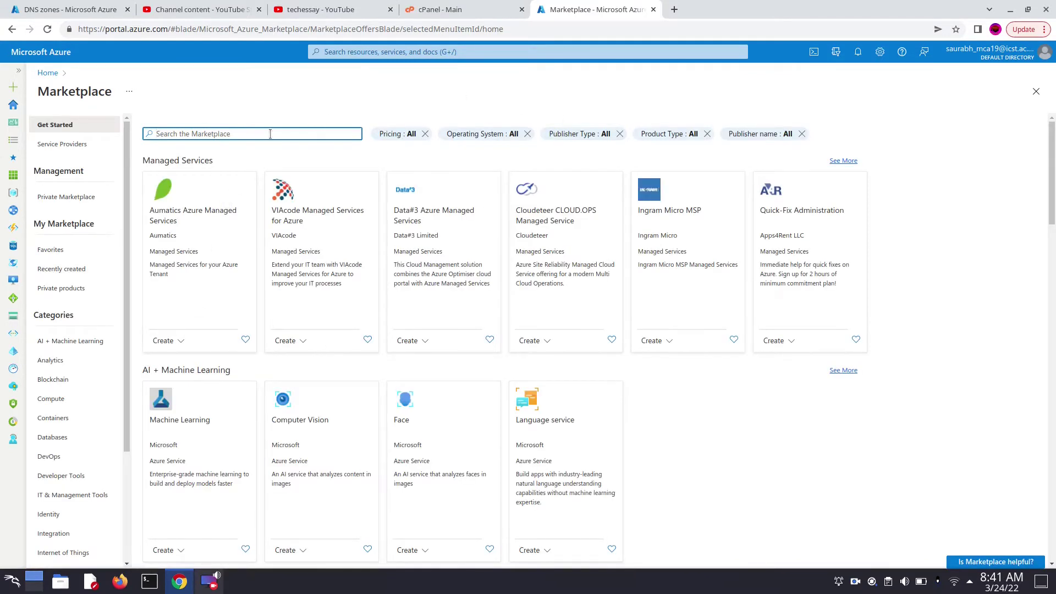
Step: Search the Marketplace for "wordpress by bitnami"
type("wordpress by")
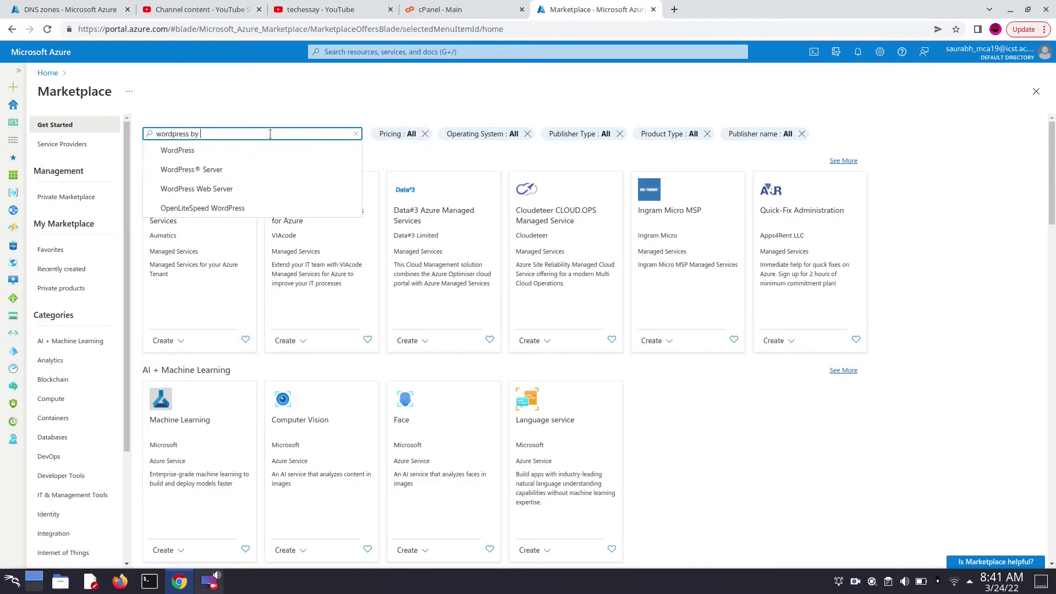
type("bitnami")
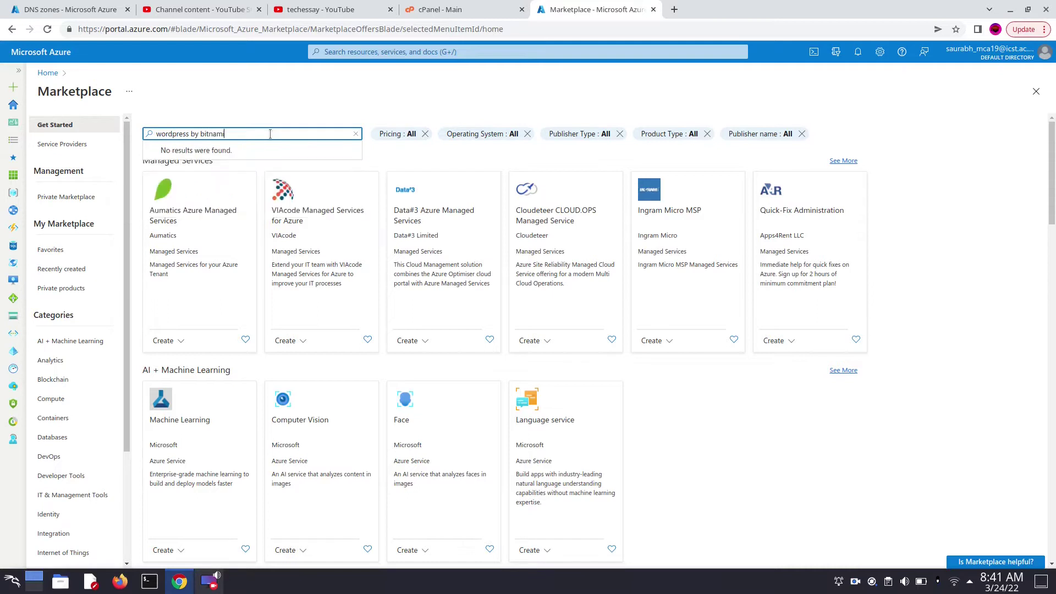
scroll(207, 325, "down", 2)
scroll(233, 220, "up", 2)
key("Return")
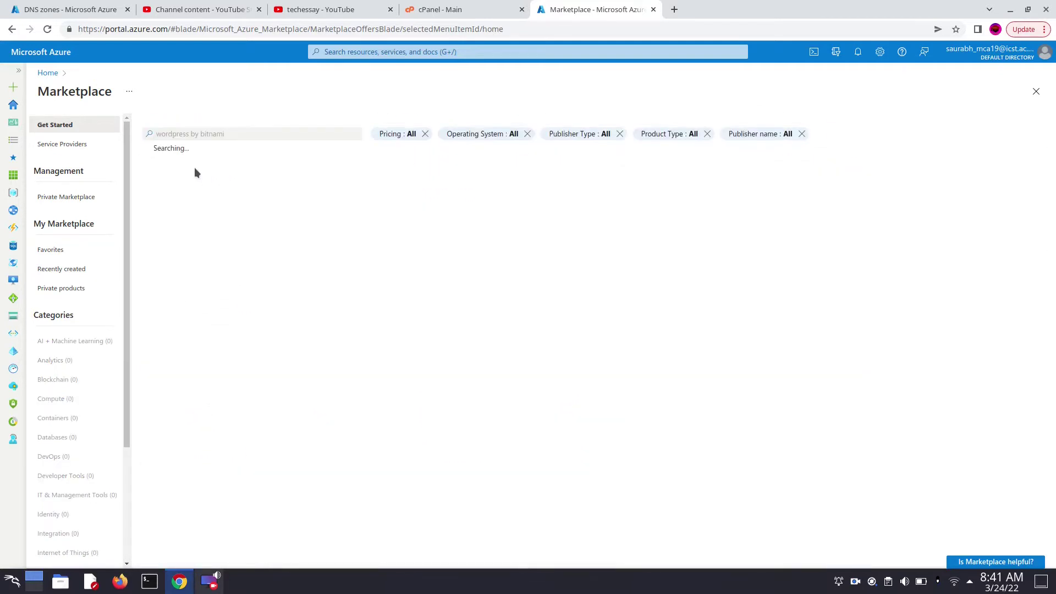
scroll(170, 209, "down", 1)
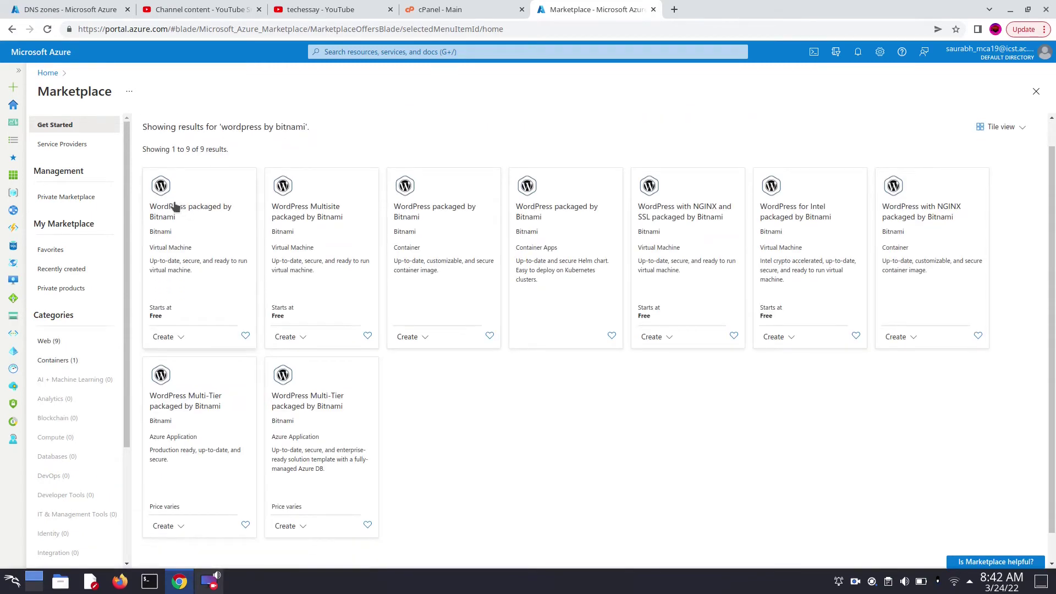
Step: Open the virtual machine offer WordPress packaged by Bitnami and start creating a virtual machine from it
left_click(171, 212)
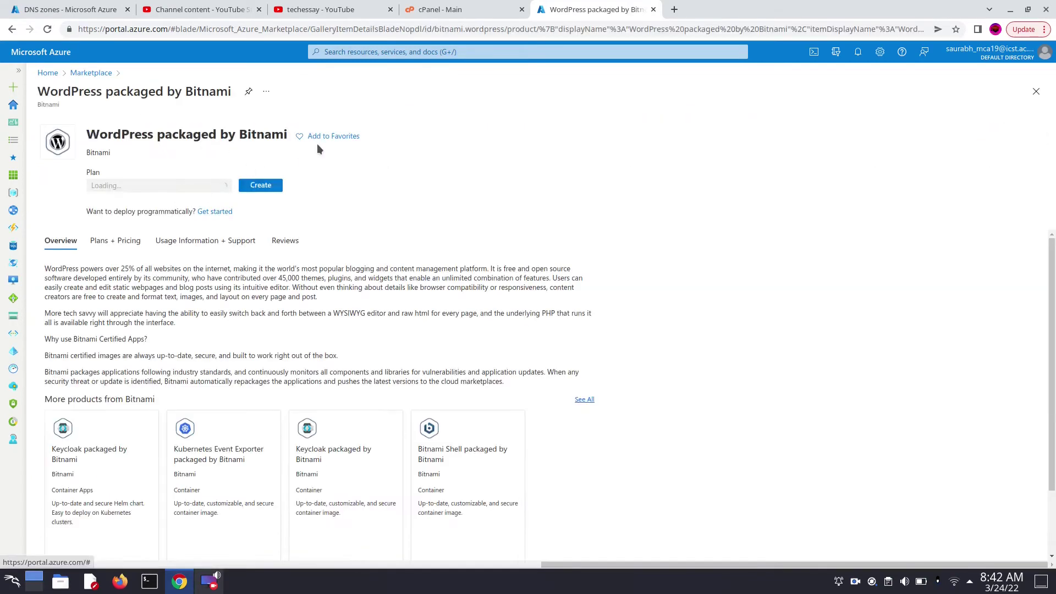
left_click(259, 185)
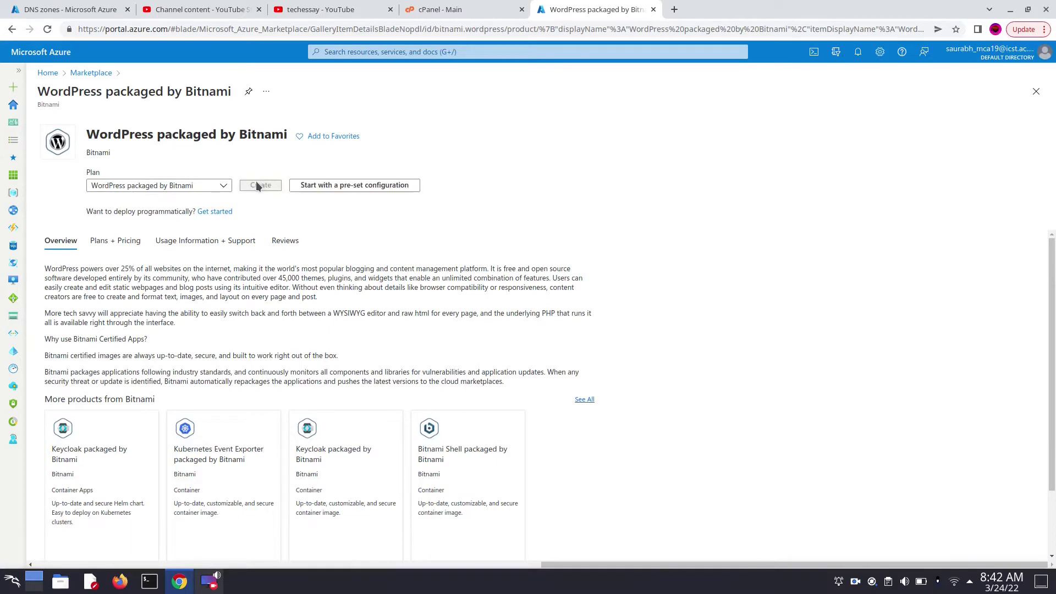
left_click(258, 185)
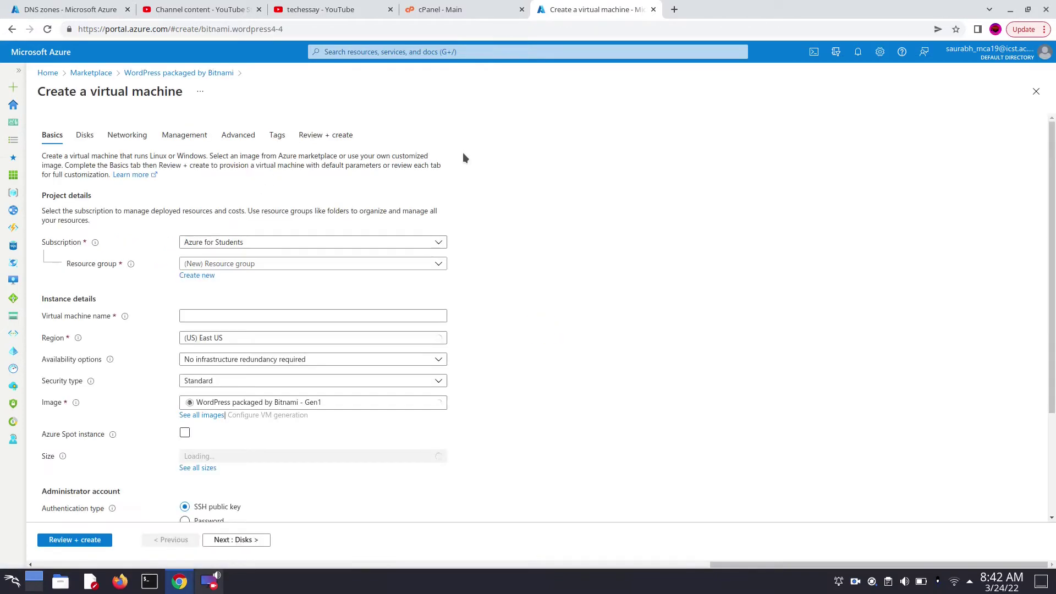
Step: Keep the Azure for Students subscription and assign the virtual machine to the existing resource group myrg1
scroll(286, 220, "down", 1)
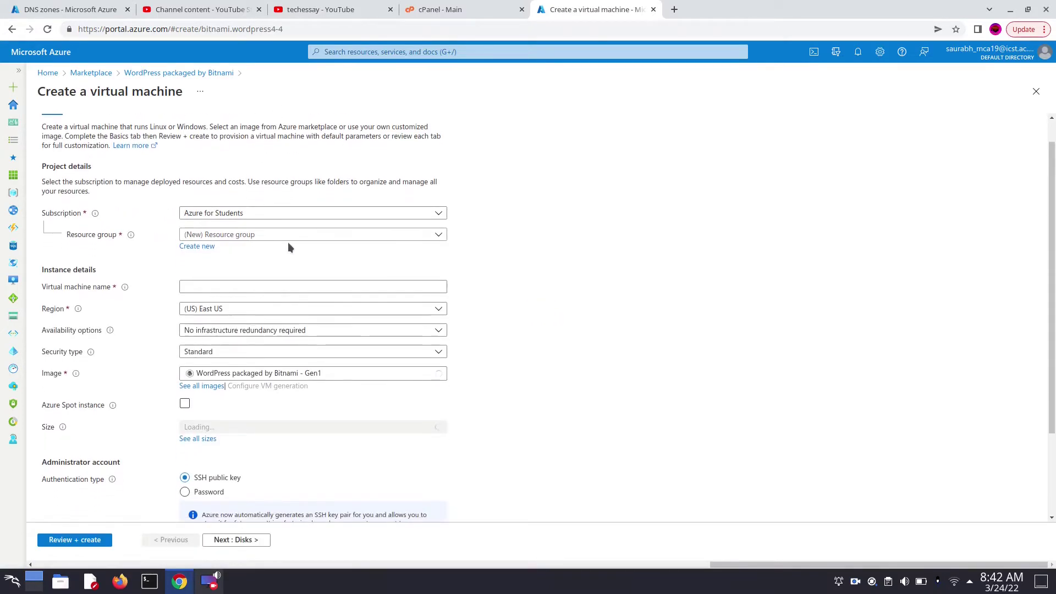
left_click(327, 216)
left_click(230, 252)
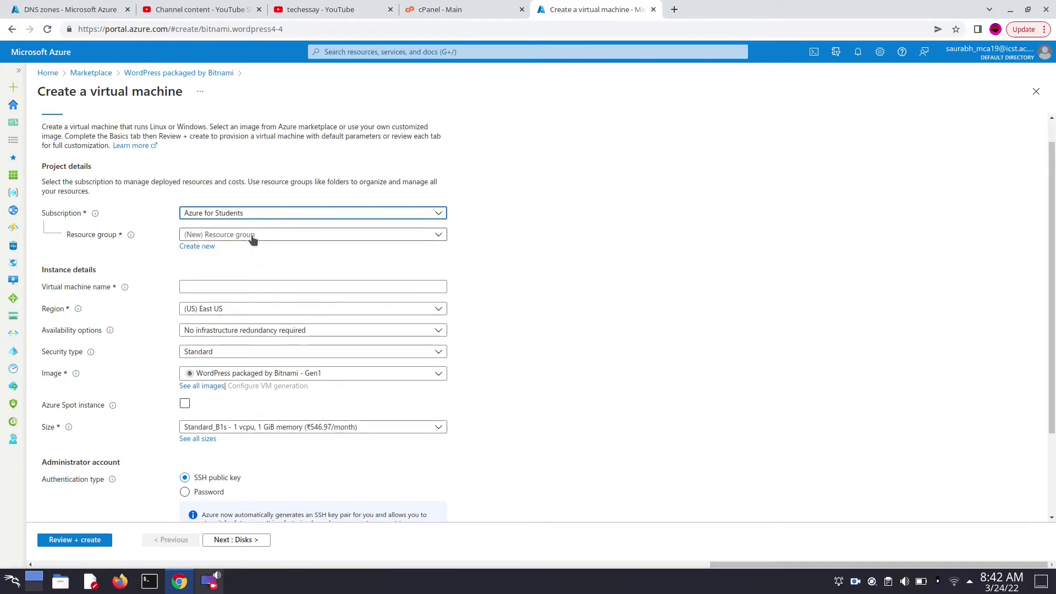
left_click(271, 234)
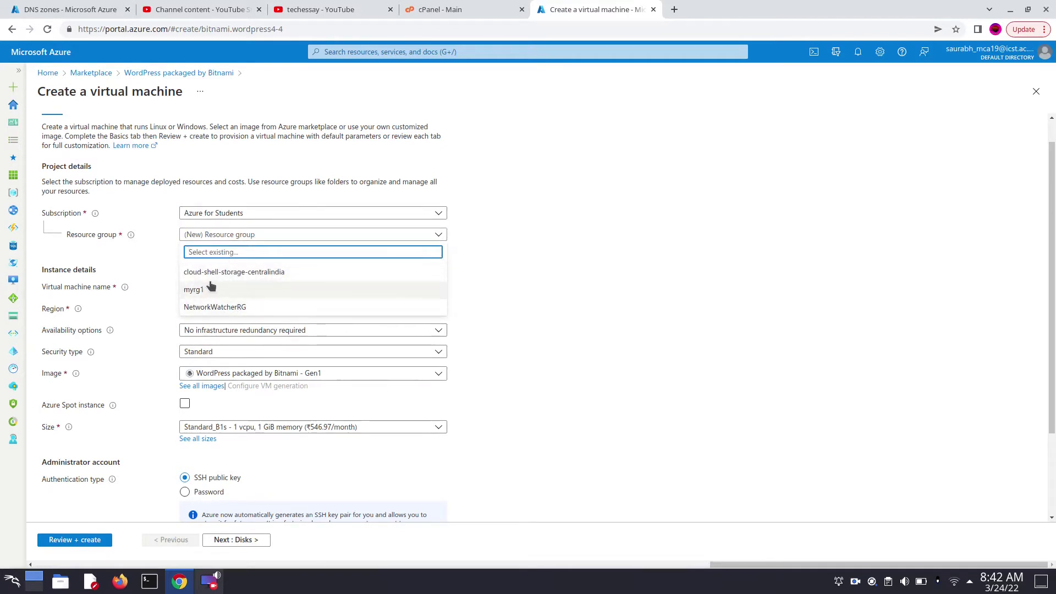
left_click(490, 241)
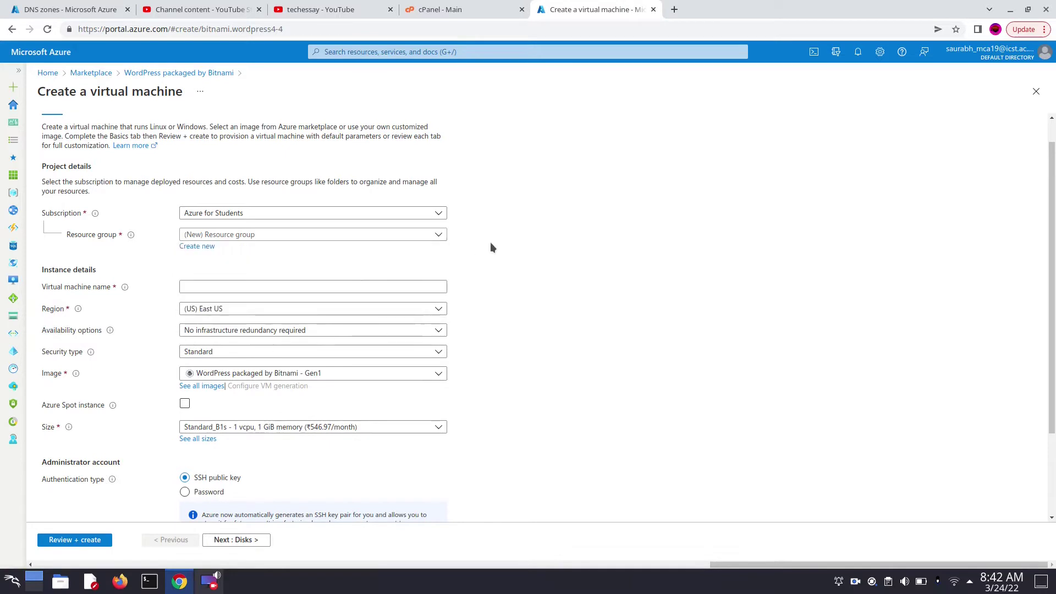
left_click(246, 239)
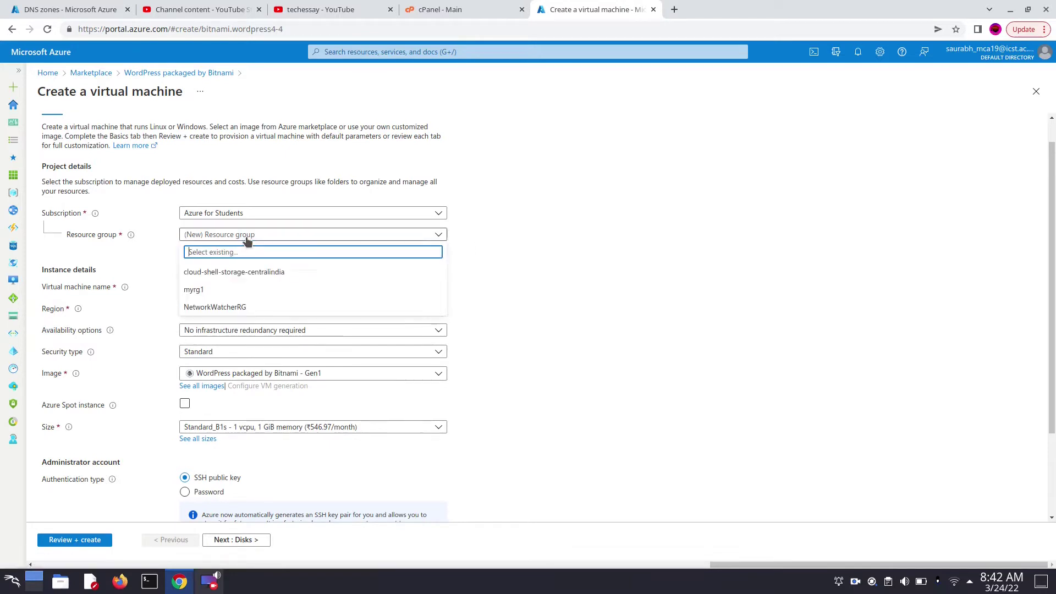
left_click(246, 287)
Step: Name the virtual machine anglephysio and set its region to (Asia Pacific) South India
scroll(317, 247, "down", 1)
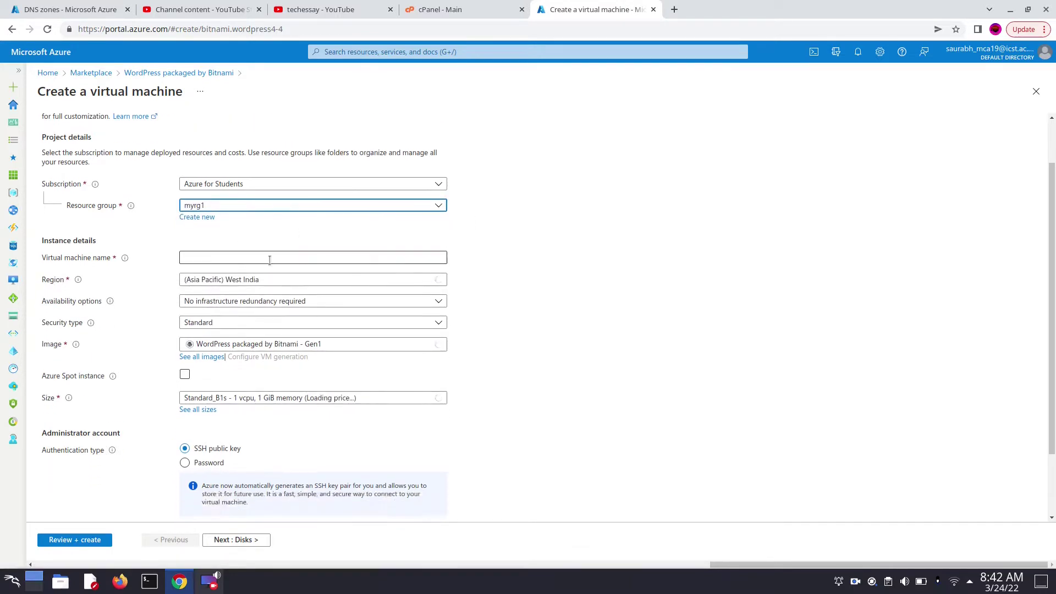
left_click(230, 256)
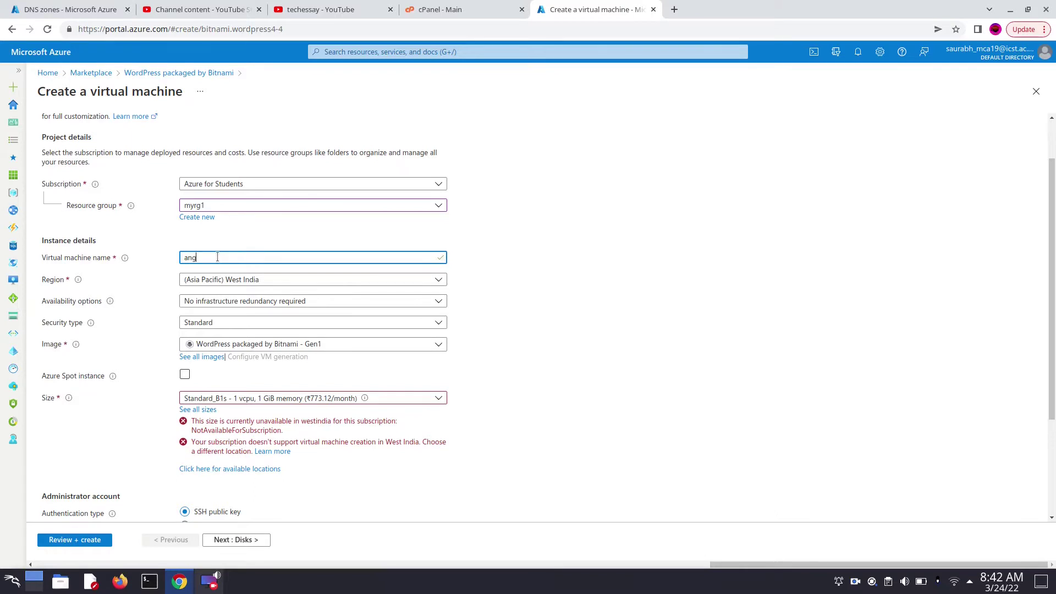
type("hysio")
scroll(190, 274, "down", 1)
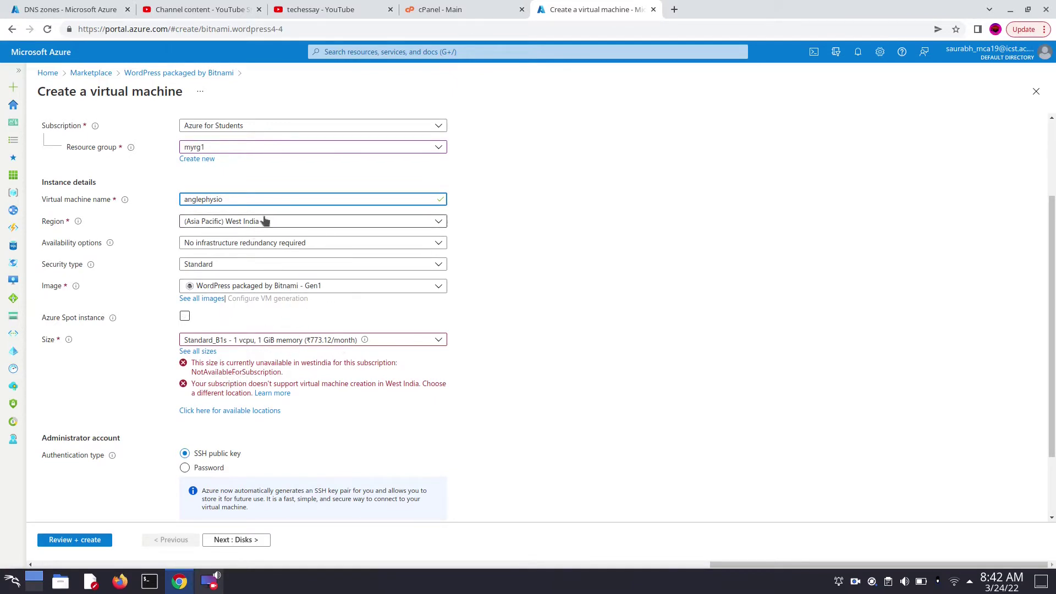
left_click(337, 220)
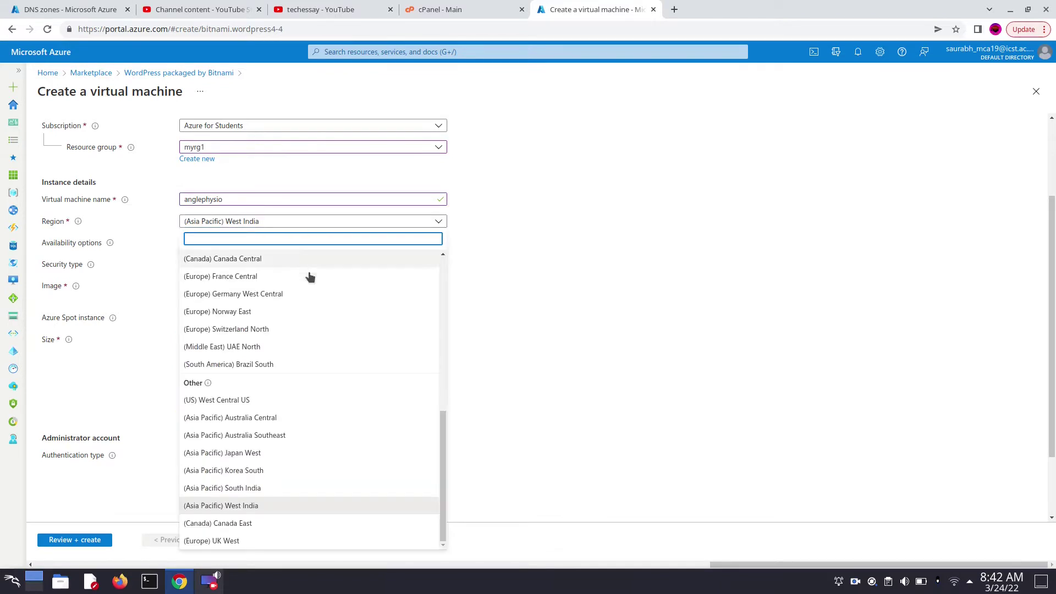
left_click(236, 489)
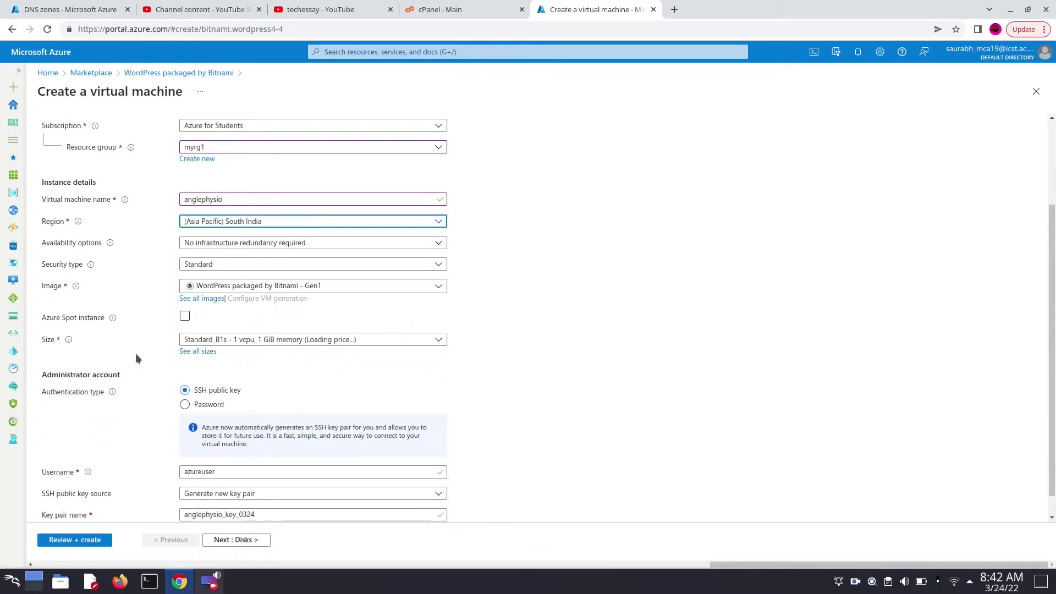
Step: Set the SSH public key source to an existing key stored in Azure and choose anglephysio_key
scroll(512, 315, "down", 1)
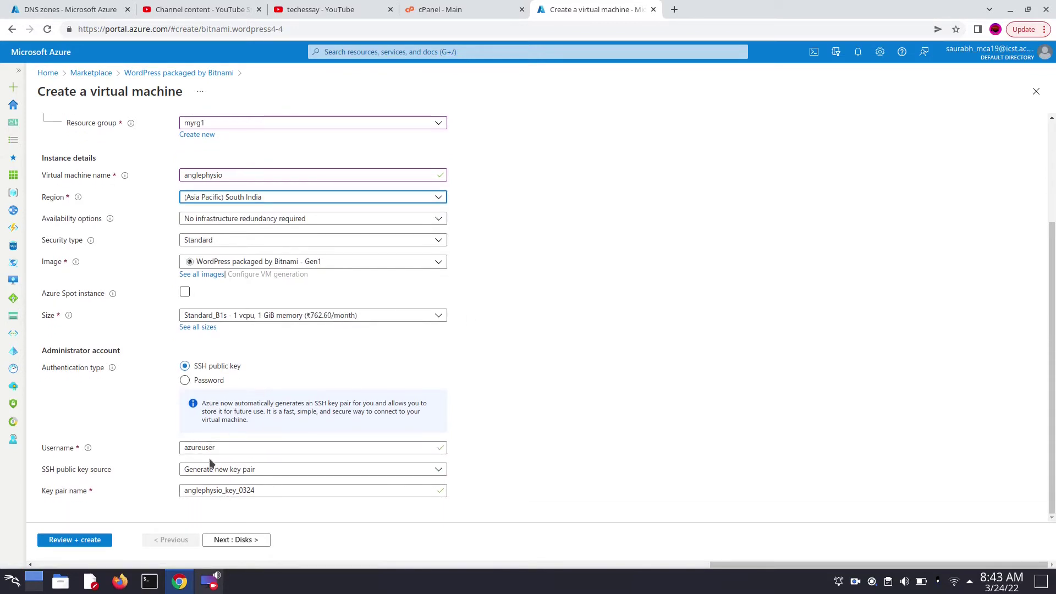
left_click(311, 447)
left_click(367, 468)
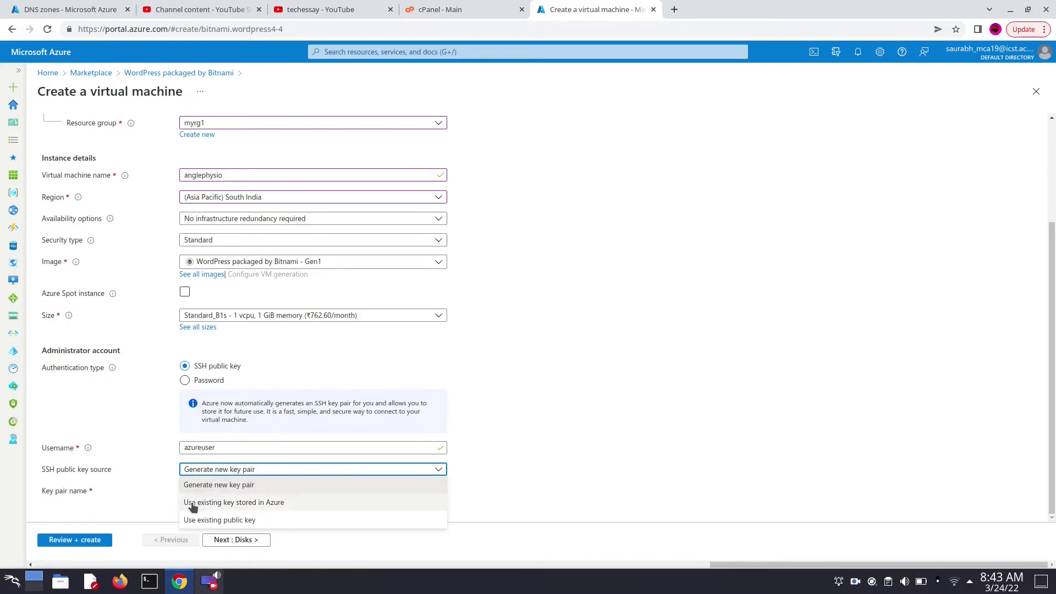
left_click(218, 502)
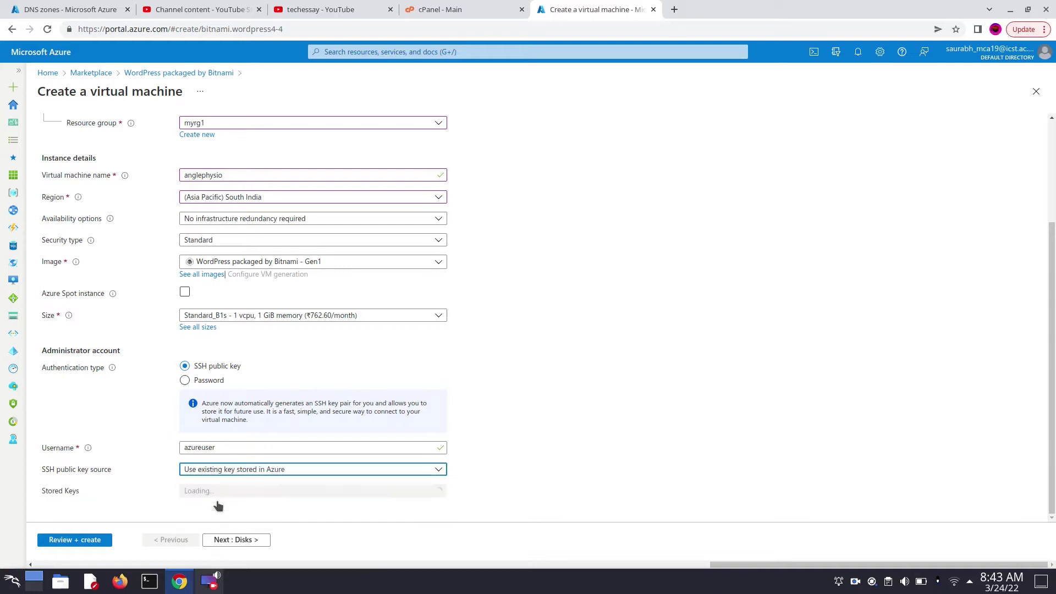
left_click(308, 491)
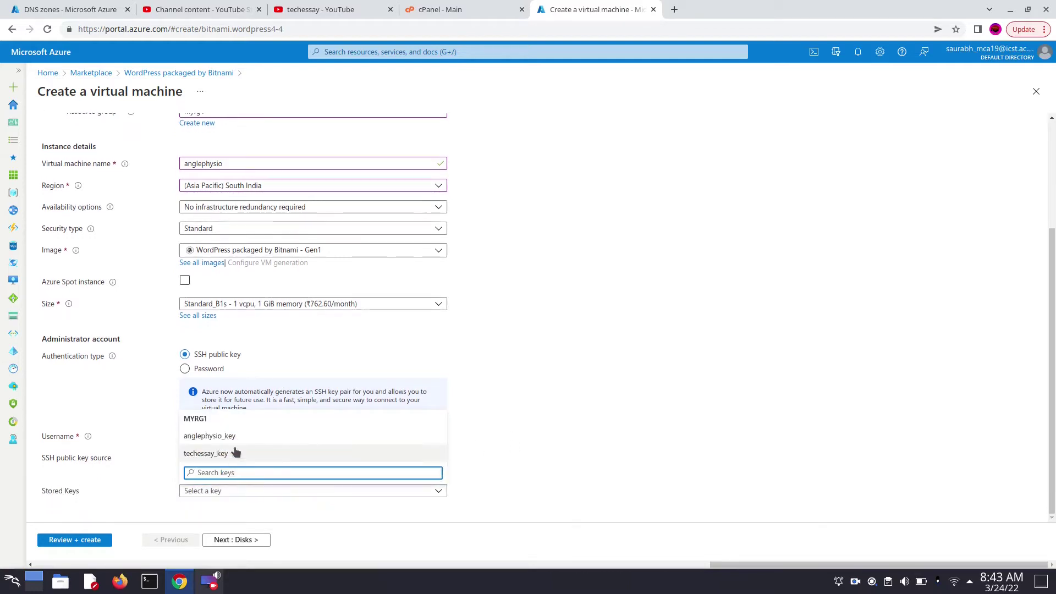
left_click(255, 436)
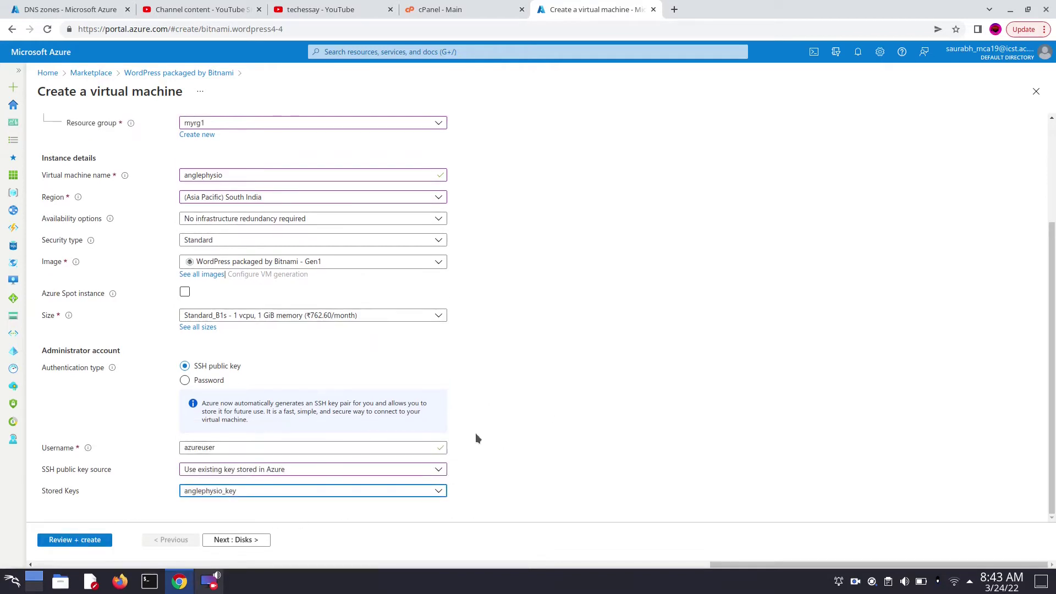
Step: Validate the virtual machine configuration, recheck the basic settings, and run the validation again
left_click(57, 541)
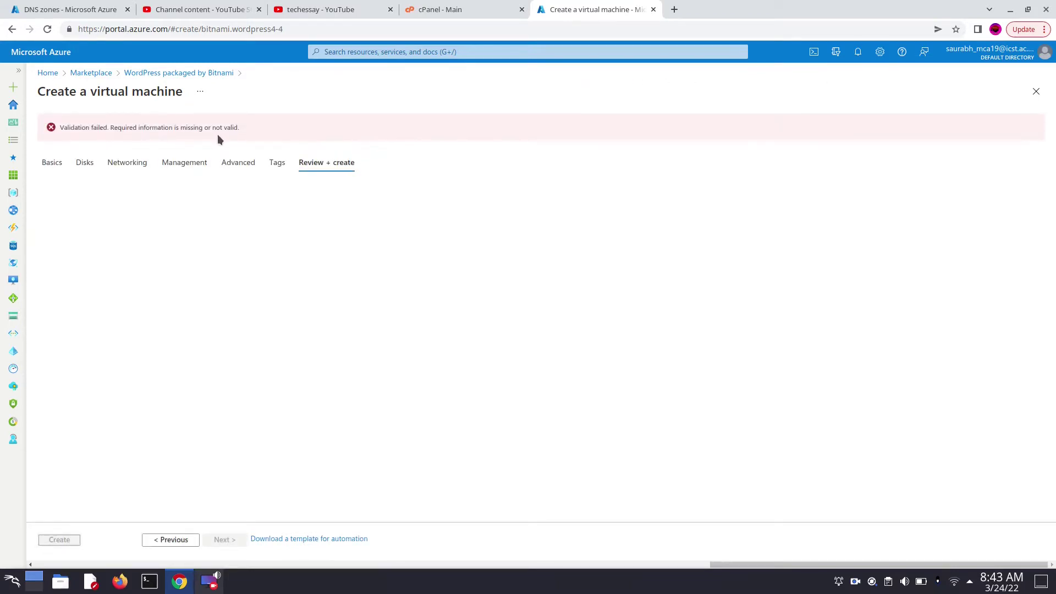
left_click(58, 167)
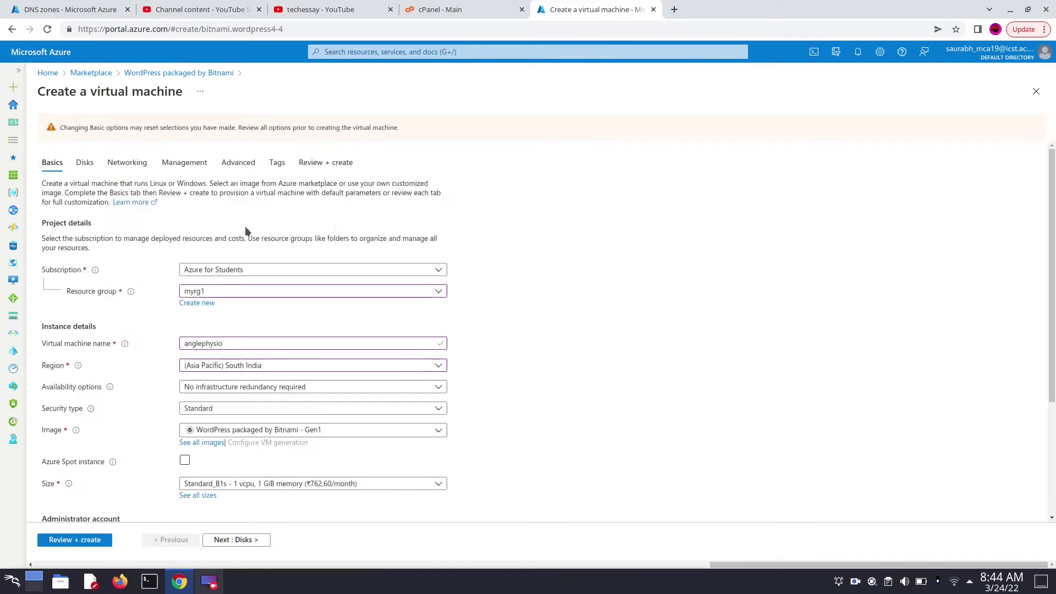
scroll(436, 290, "down", 2)
scroll(270, 355, "down", 1)
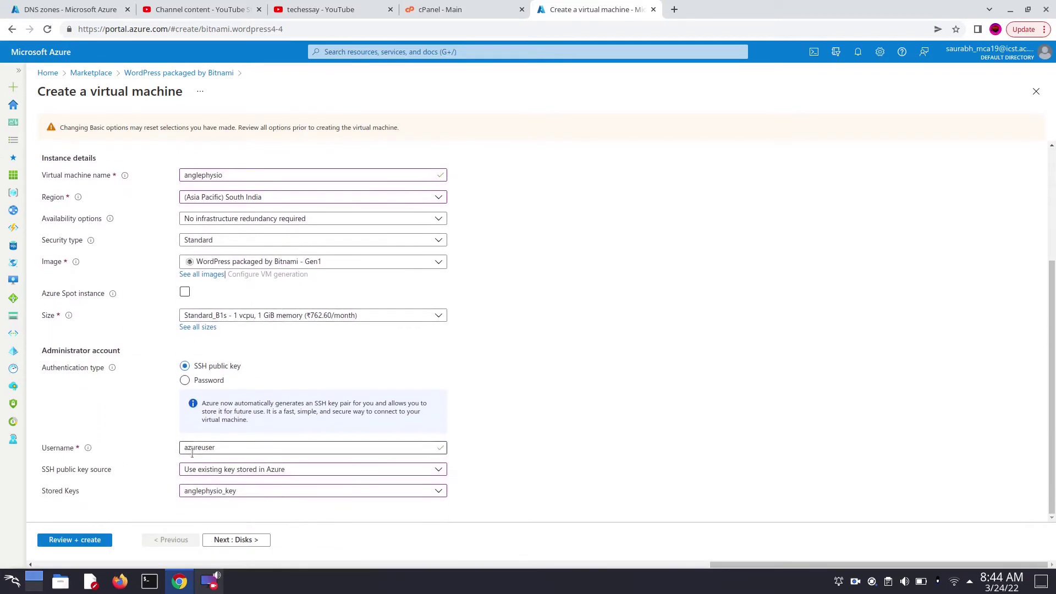
left_click(65, 541)
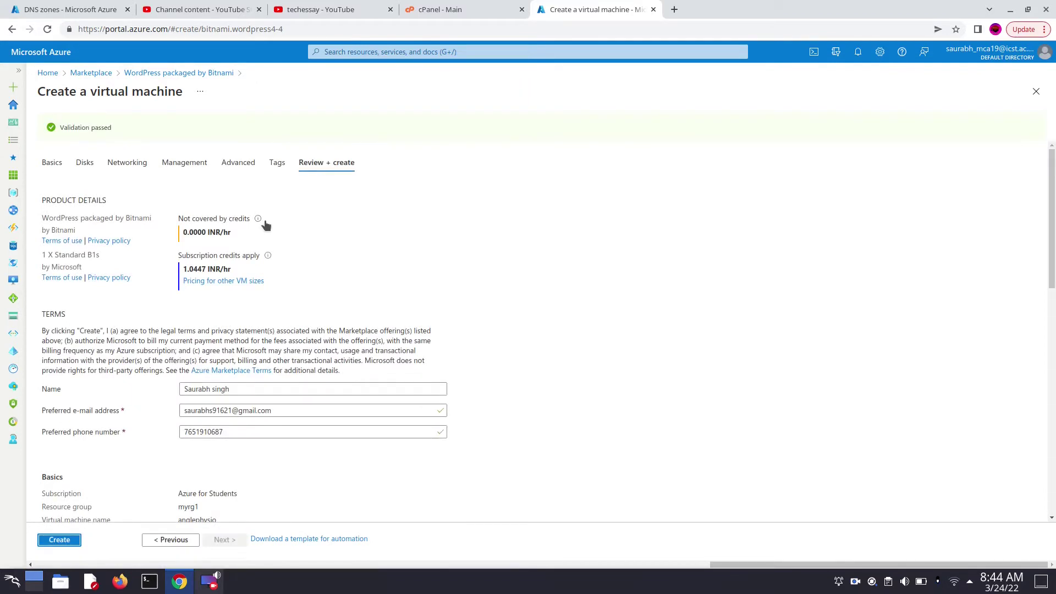
Step: Examine the review summary of the virtual machine, from pricing and terms through basics, disks, networking, management and advanced settings
scroll(266, 225, "down", 2)
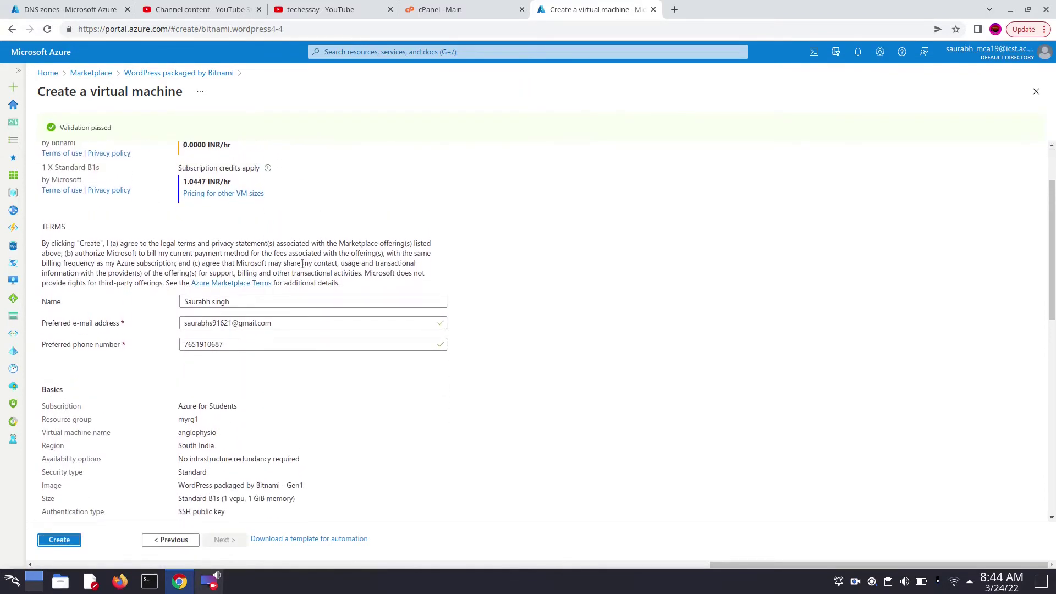
scroll(298, 292, "down", 3)
scroll(302, 297, "down", 1)
scroll(310, 308, "up", 4)
scroll(222, 349, "down", 2)
scroll(221, 343, "down", 2)
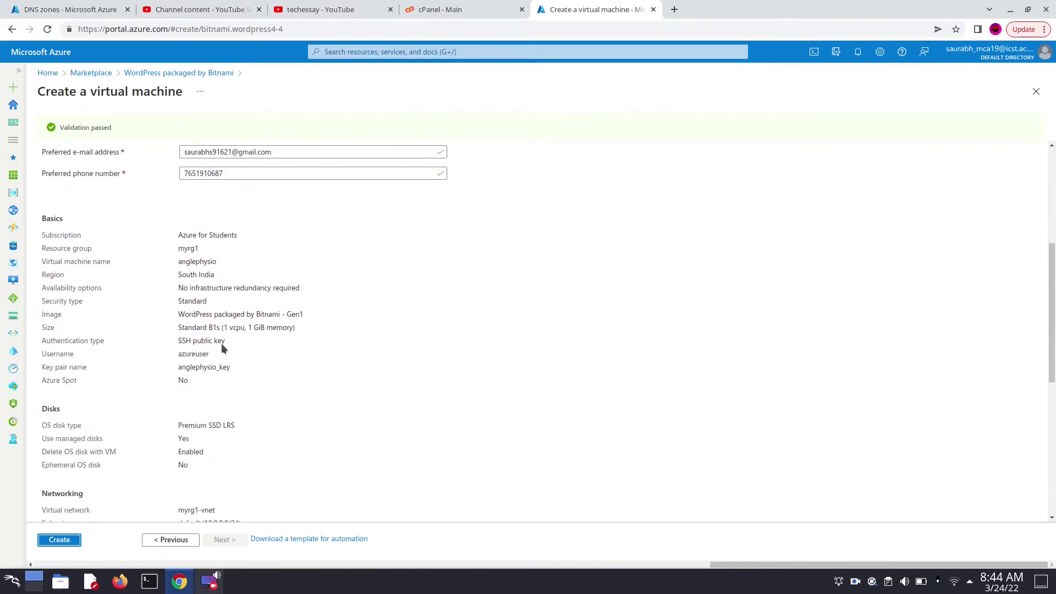
scroll(220, 341, "down", 1)
scroll(485, 184, "down", 7)
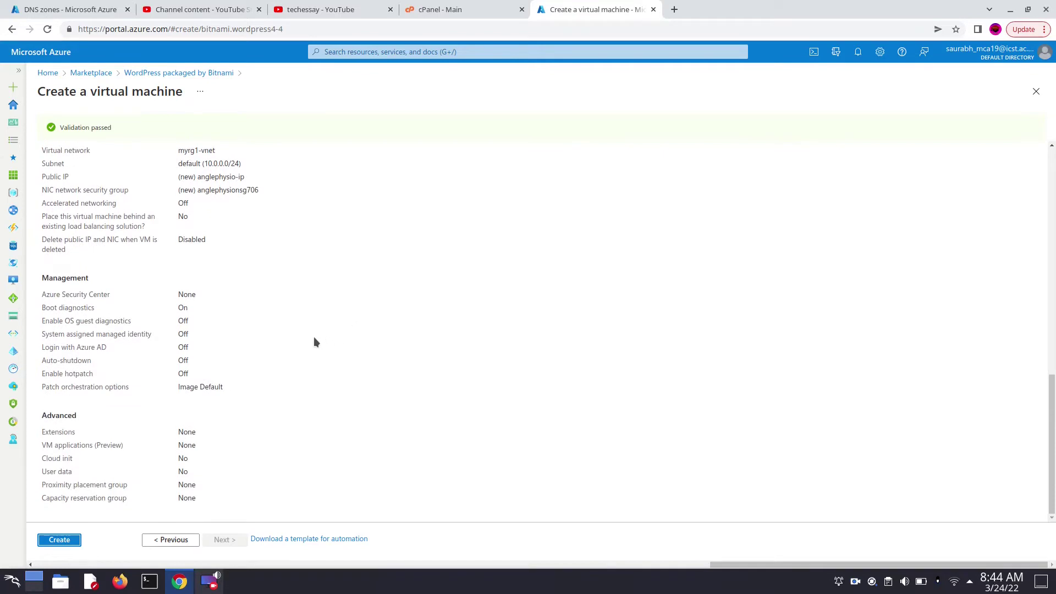
Step: Create the virtual machine and open its resource overview at the networking properties once the deployment has finished
left_click(59, 539)
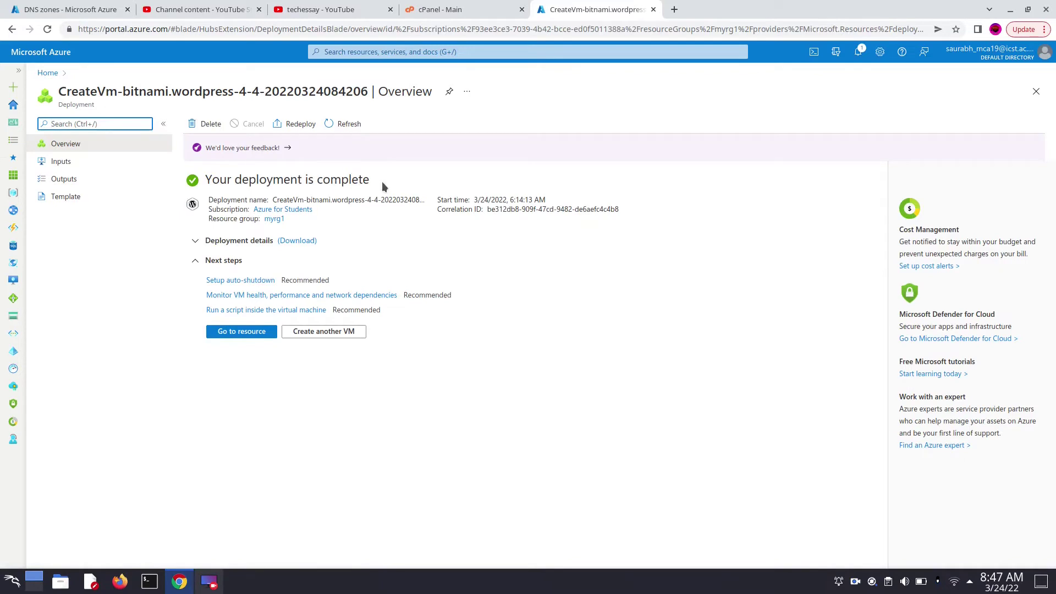
left_click(244, 336)
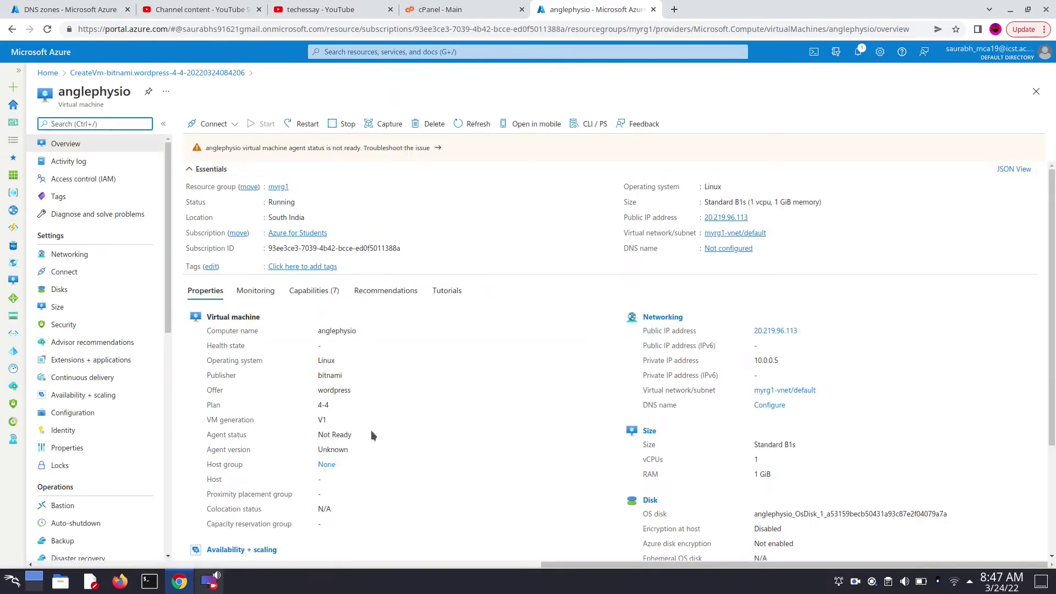
scroll(840, 292, "down", 1)
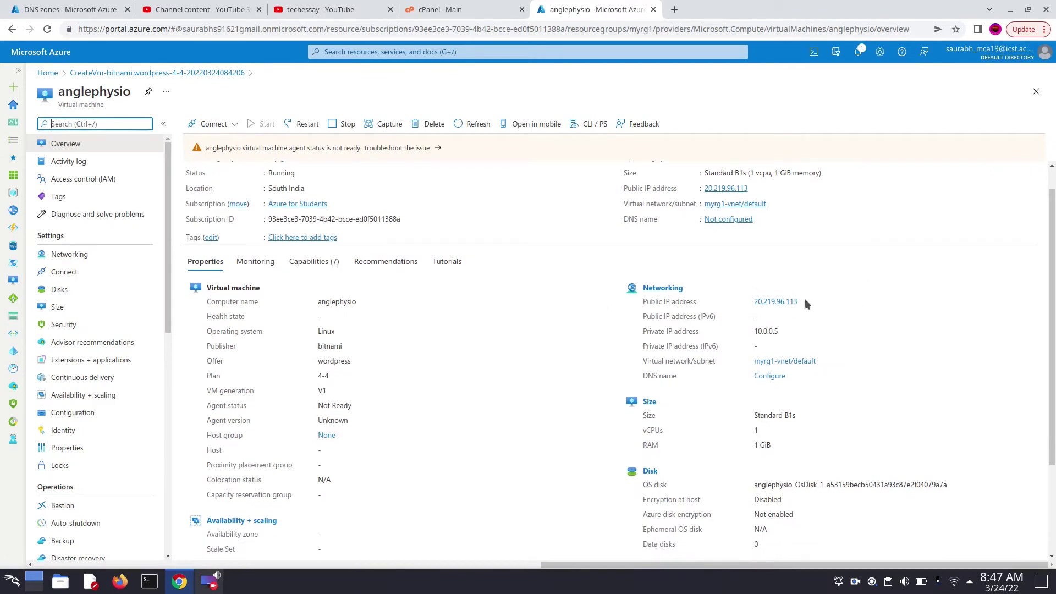
Step: Copy the virtual machine's public IP address, open it in a new browser tab, and look over the default WordPress home page
left_click_drag(809, 301, 755, 308)
key("ctrl+c")
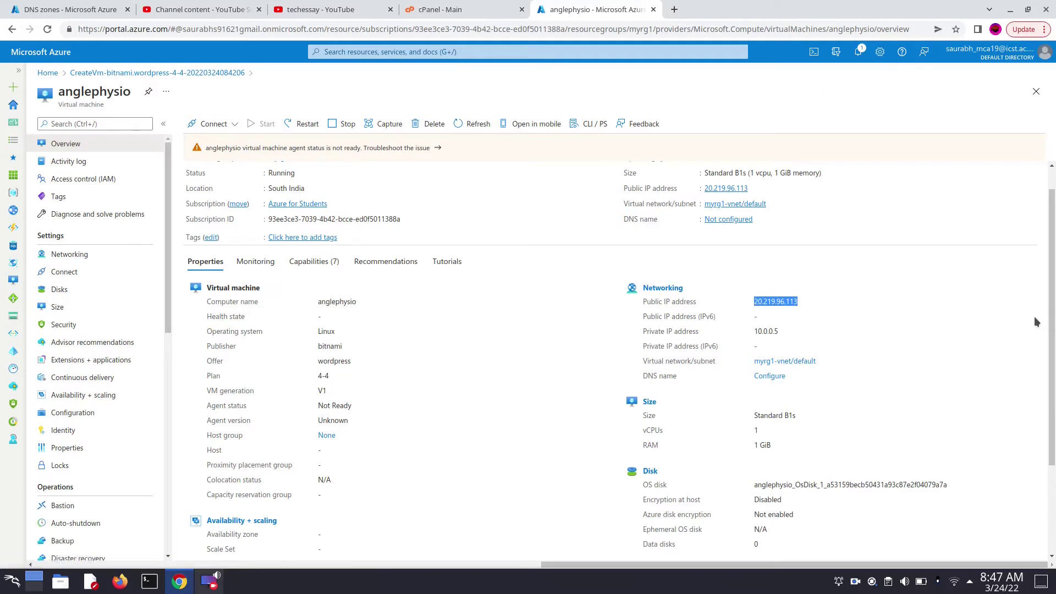
left_click(674, 9)
left_click(657, 29)
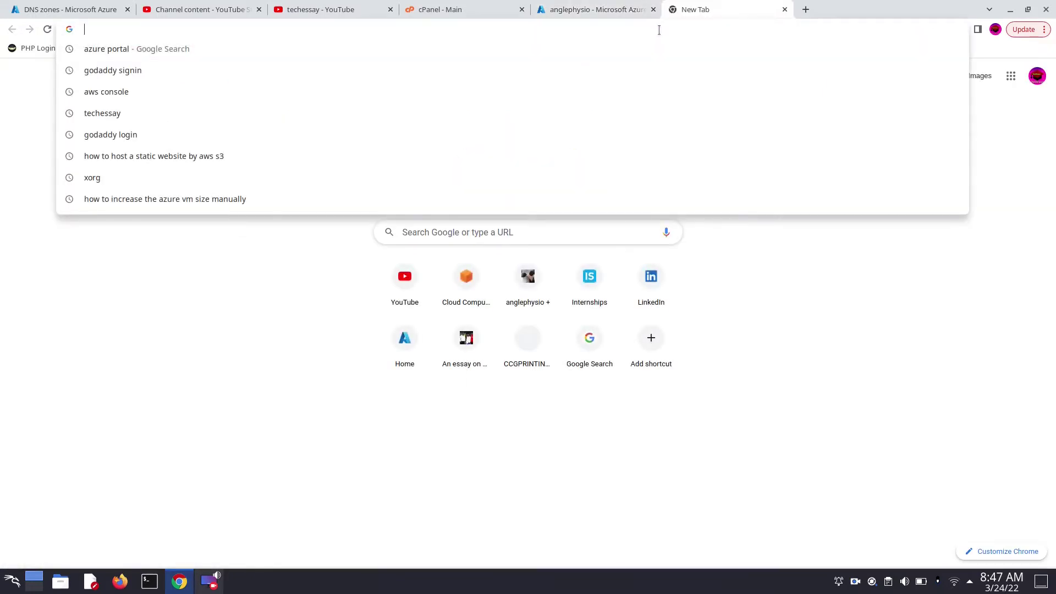
key("ctrl+v")
key("Return")
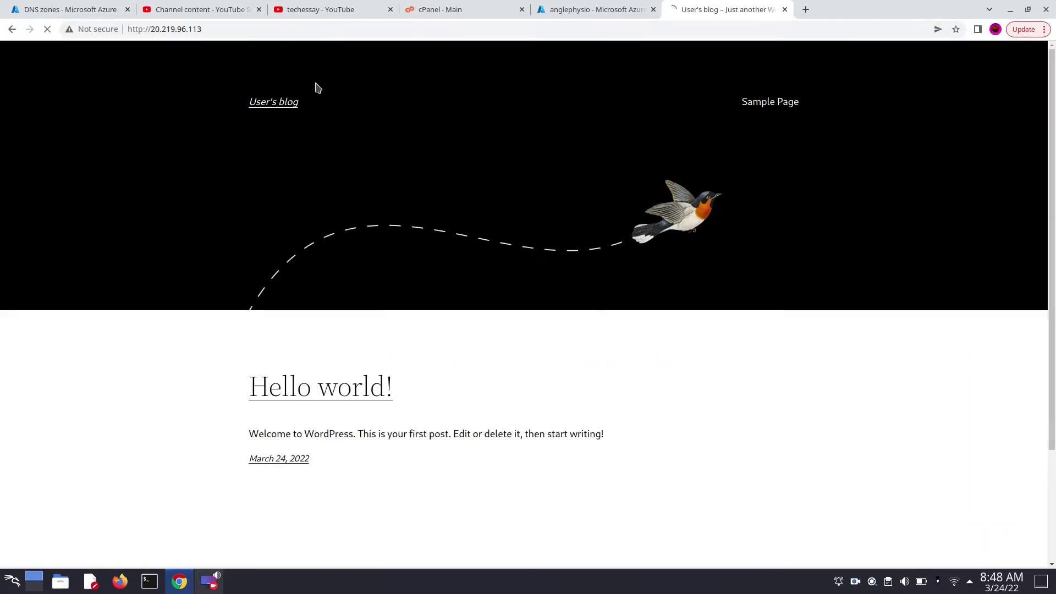
scroll(691, 322, "down", 2)
scroll(688, 440, "down", 1)
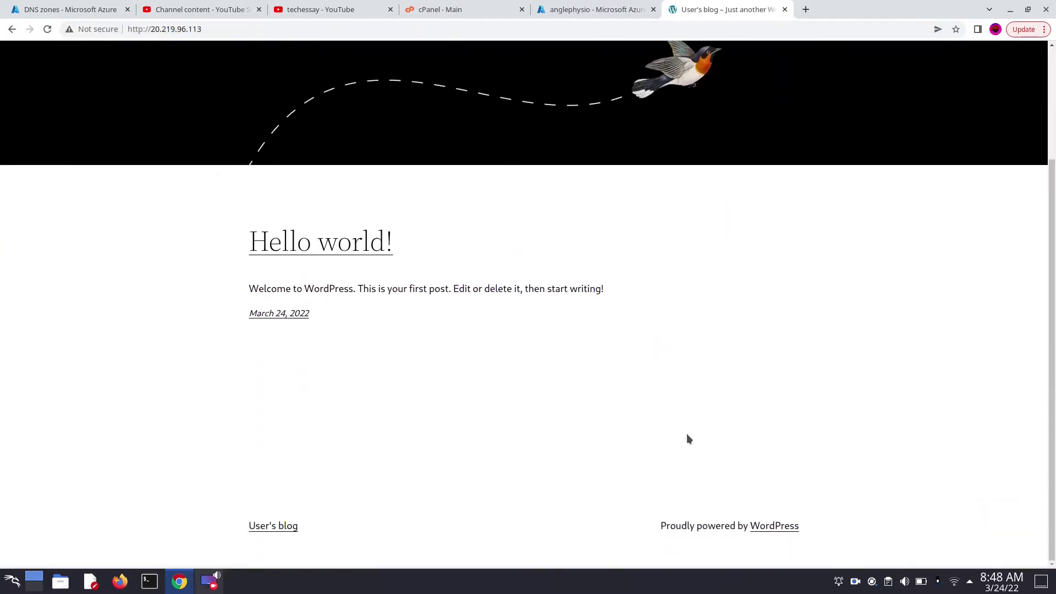
scroll(684, 424, "up", 3)
Step: Open the WordPress admin login page by adding /wp-admin/ to the site's IP address
left_click(360, 24)
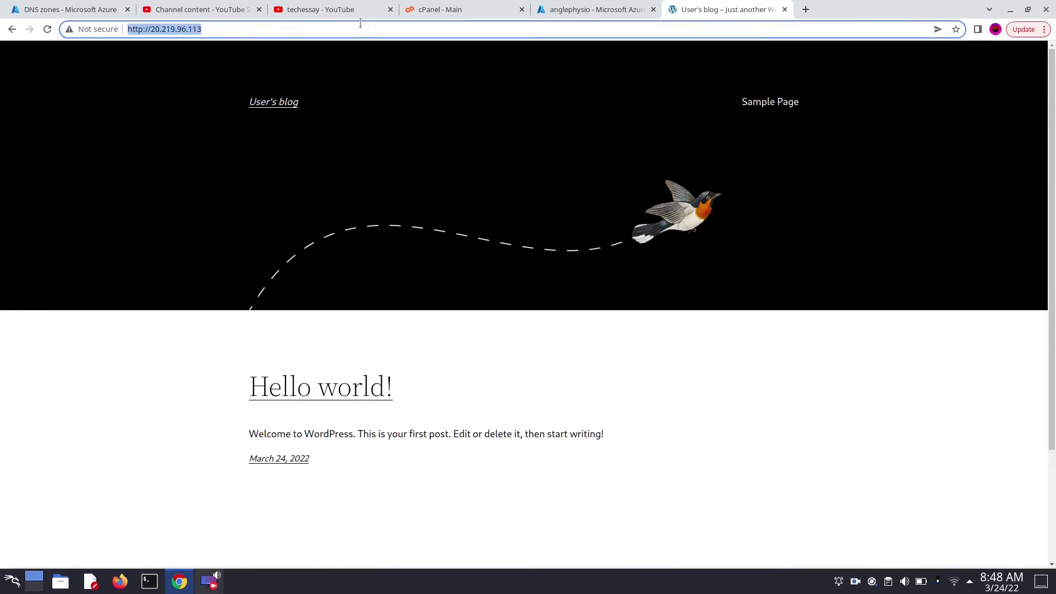
left_click(360, 23)
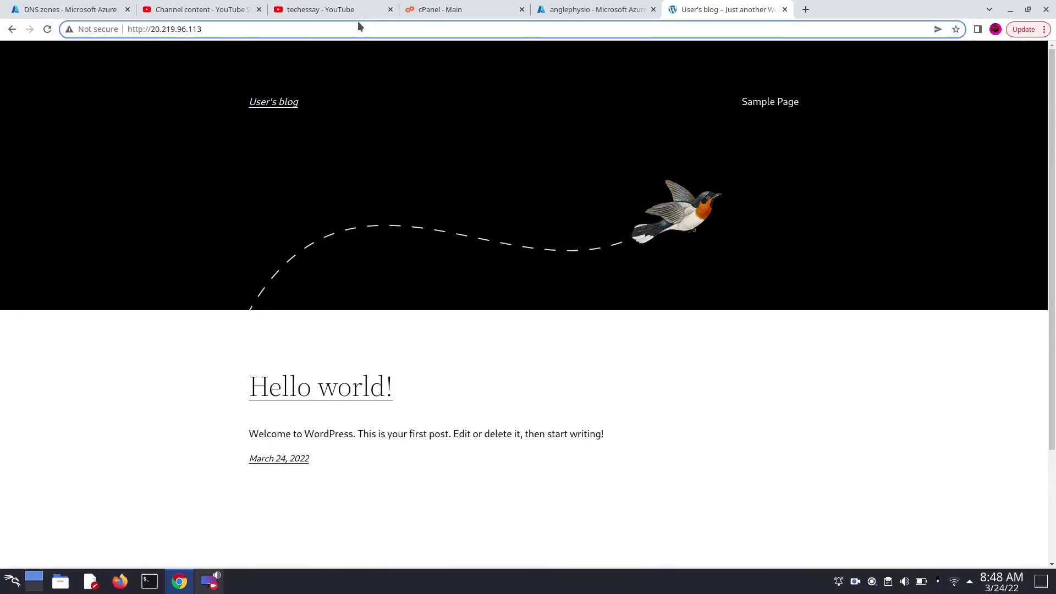
type("/")
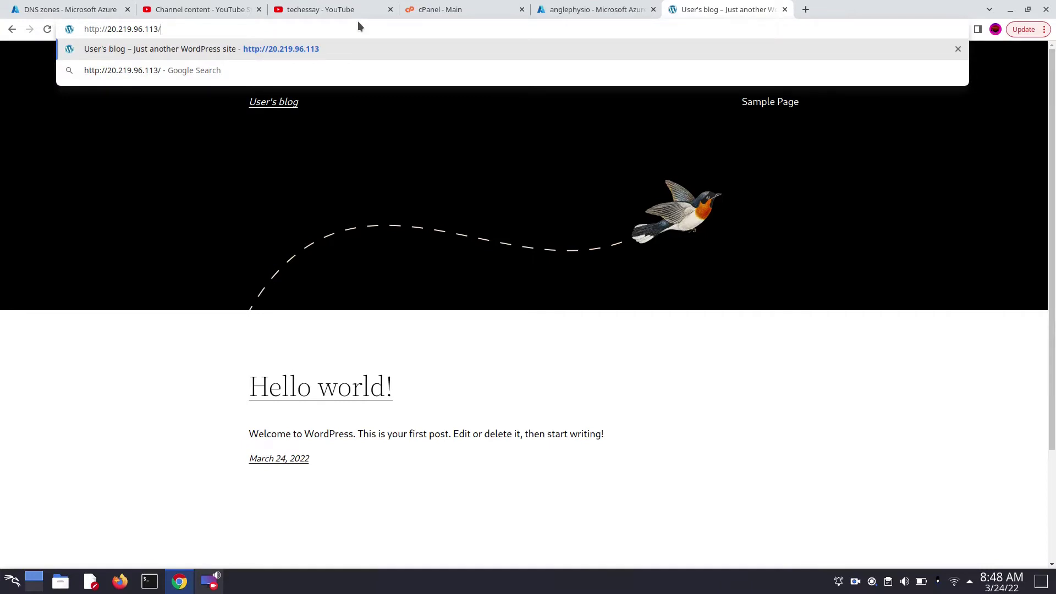
type("wp-ad")
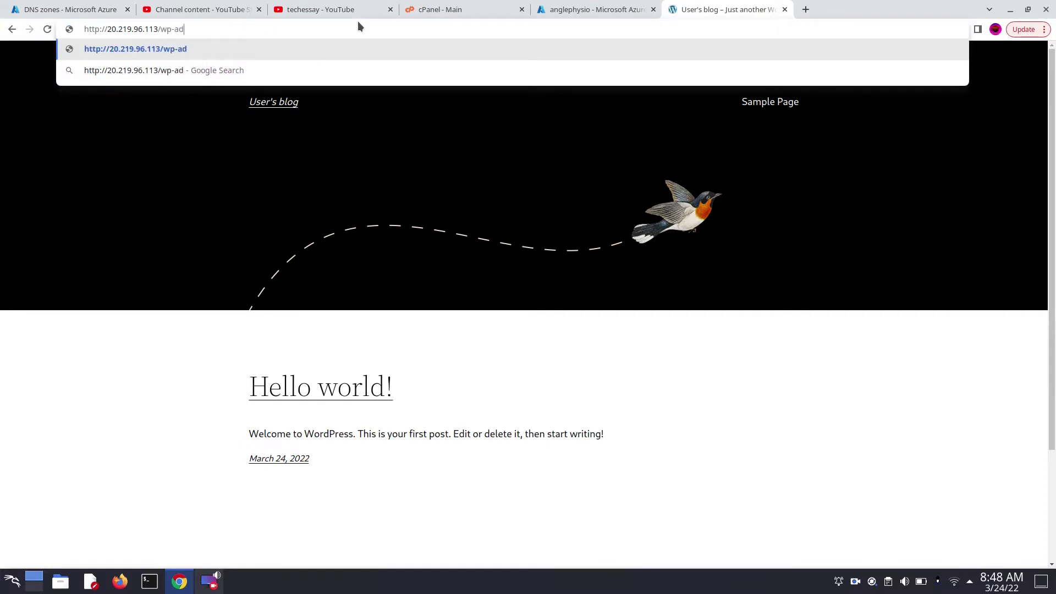
type("min/")
key("Return")
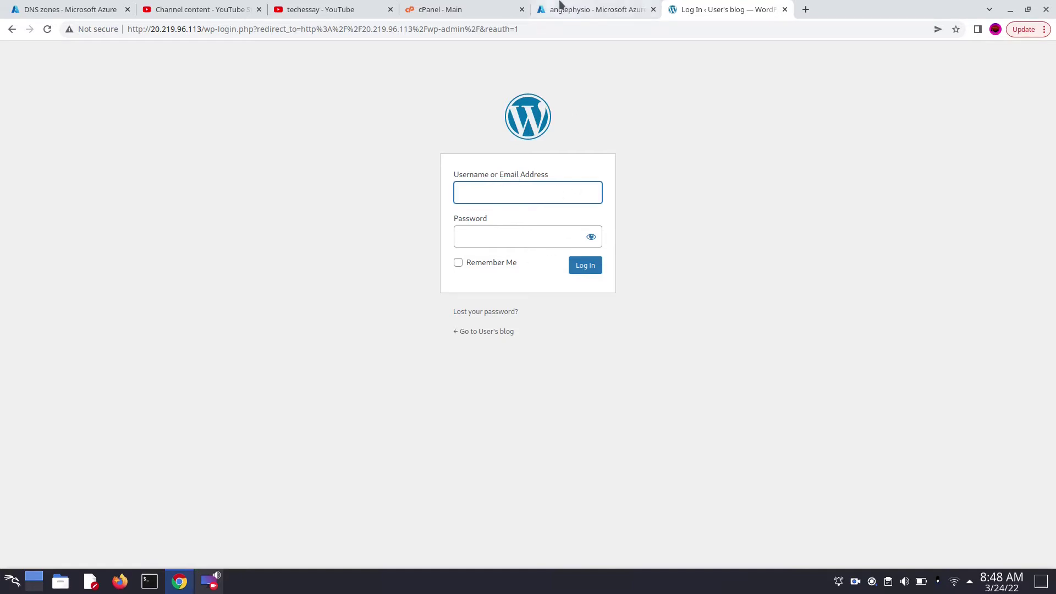
Step: Return to the anglephysio virtual machine in the Azure portal, find its boot diagnostics by searching "boot", and show the serial log
left_click(561, 4)
scroll(220, 271, "down", 2)
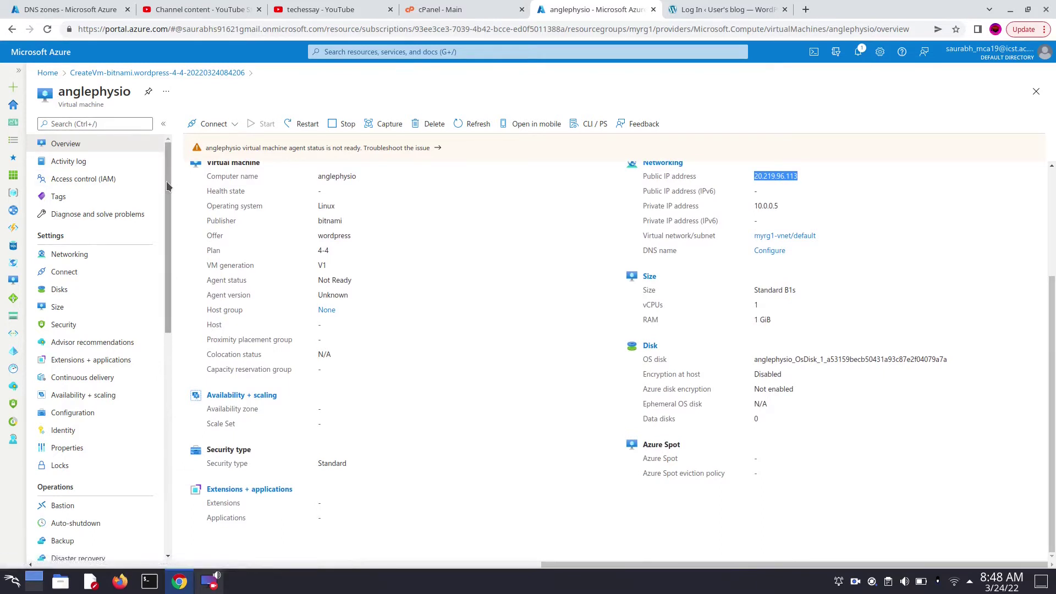
left_click_drag(168, 186, 172, 360)
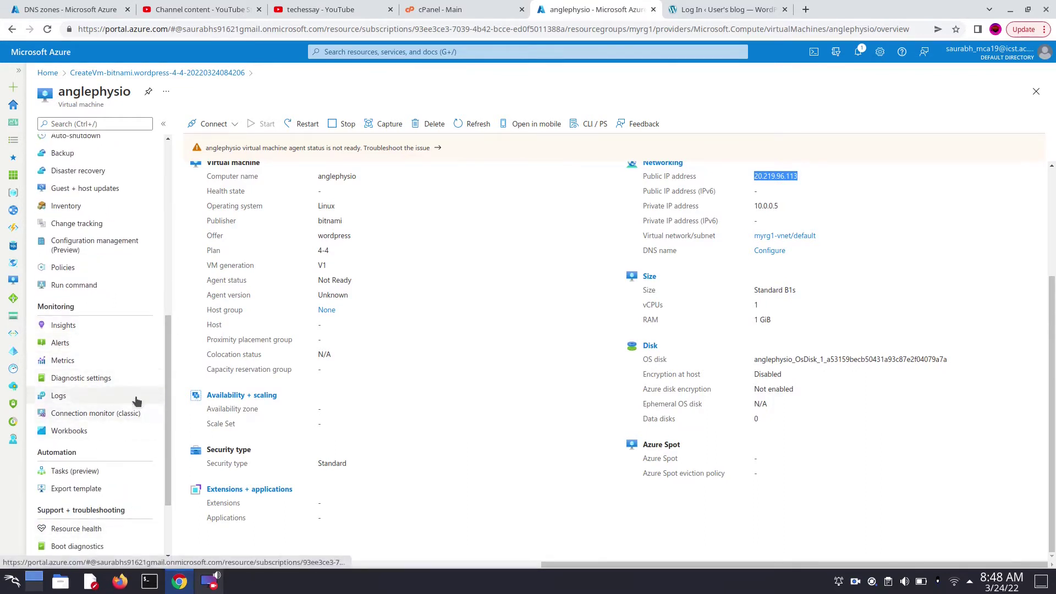
left_click(103, 123)
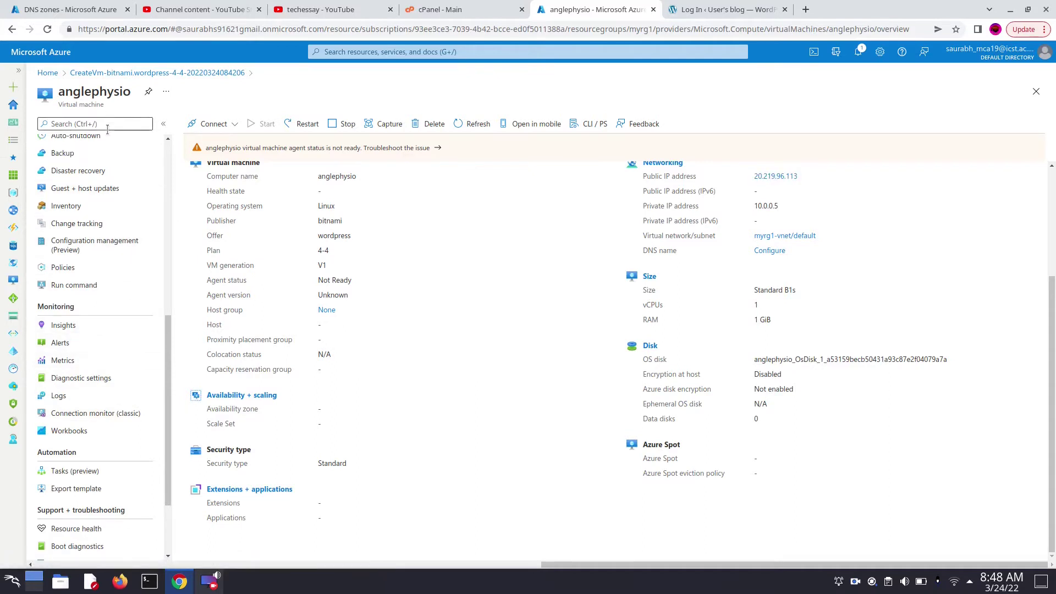
type("boot")
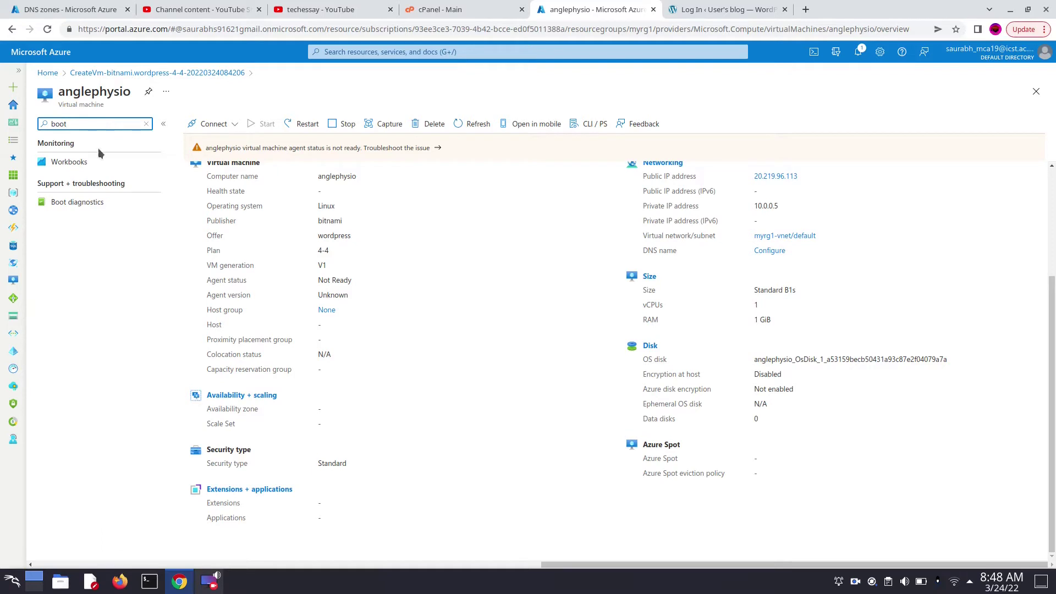
left_click(82, 203)
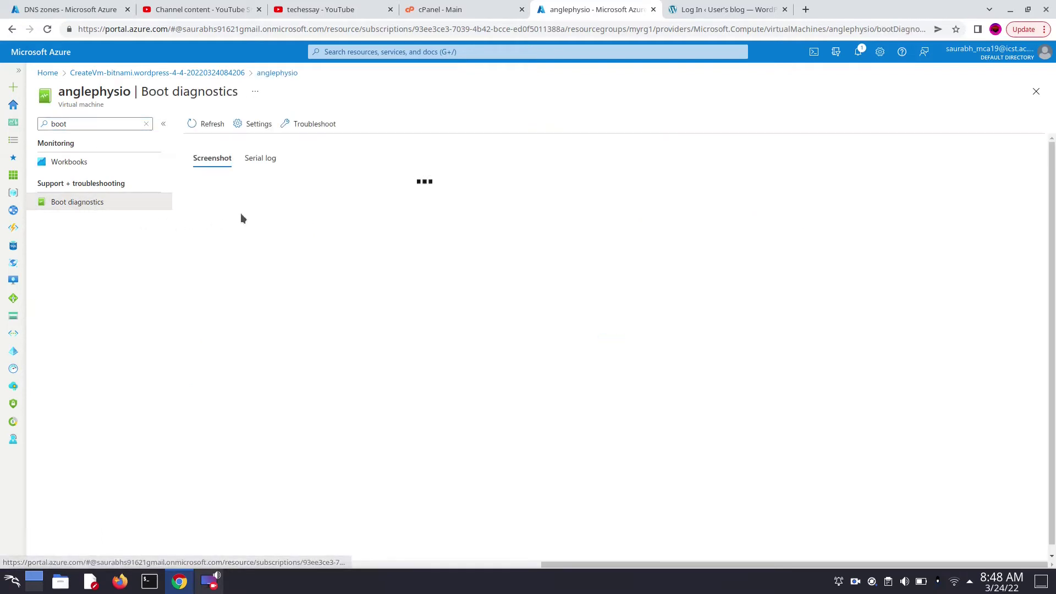
left_click(261, 160)
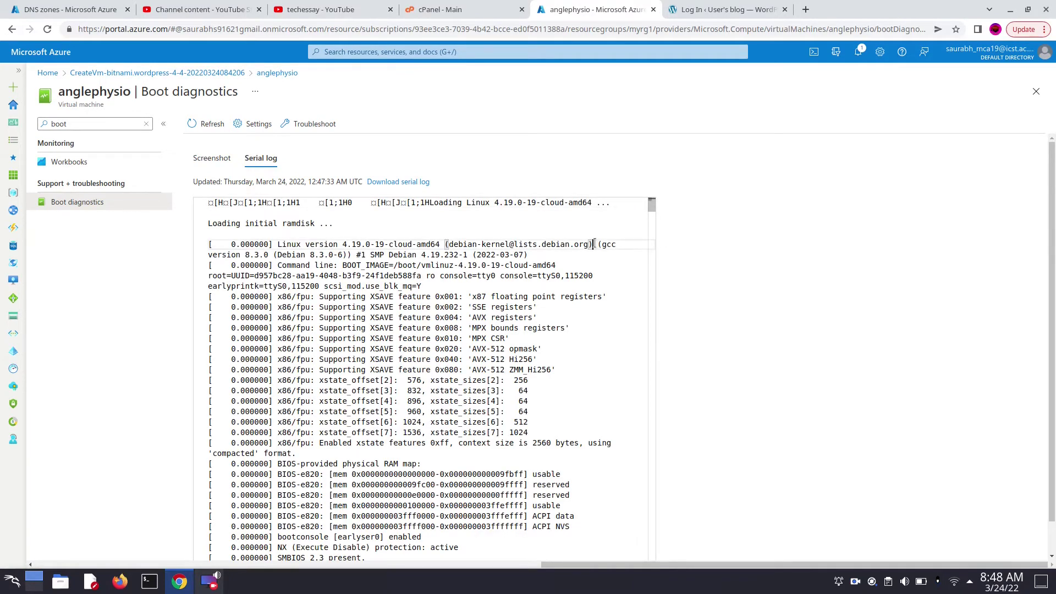
Step: Search the serial log for "password" and copy the generated Bitnami application password
key("ctrl+f")
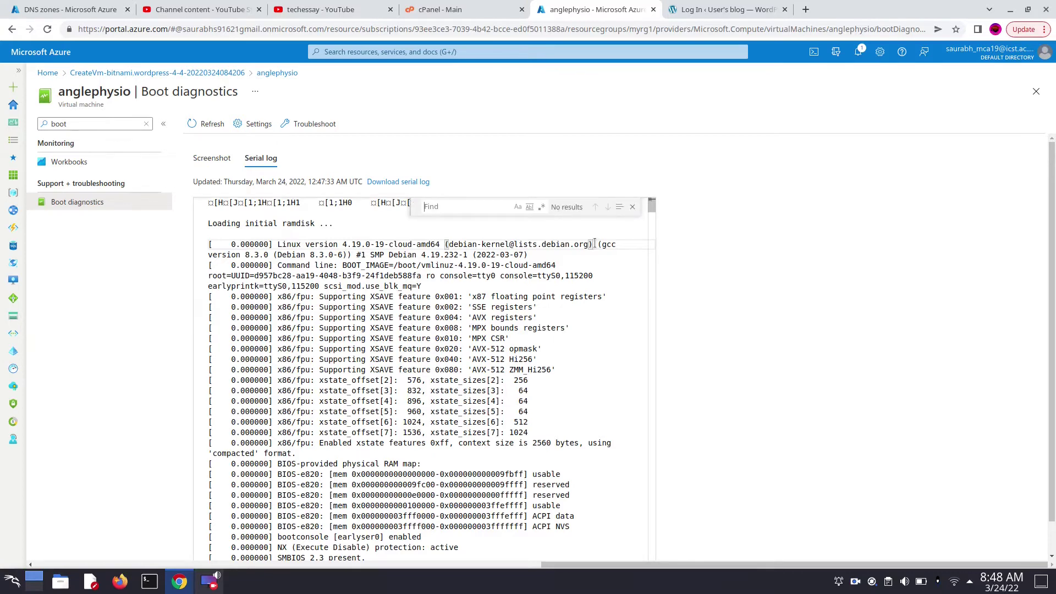
type("pass")
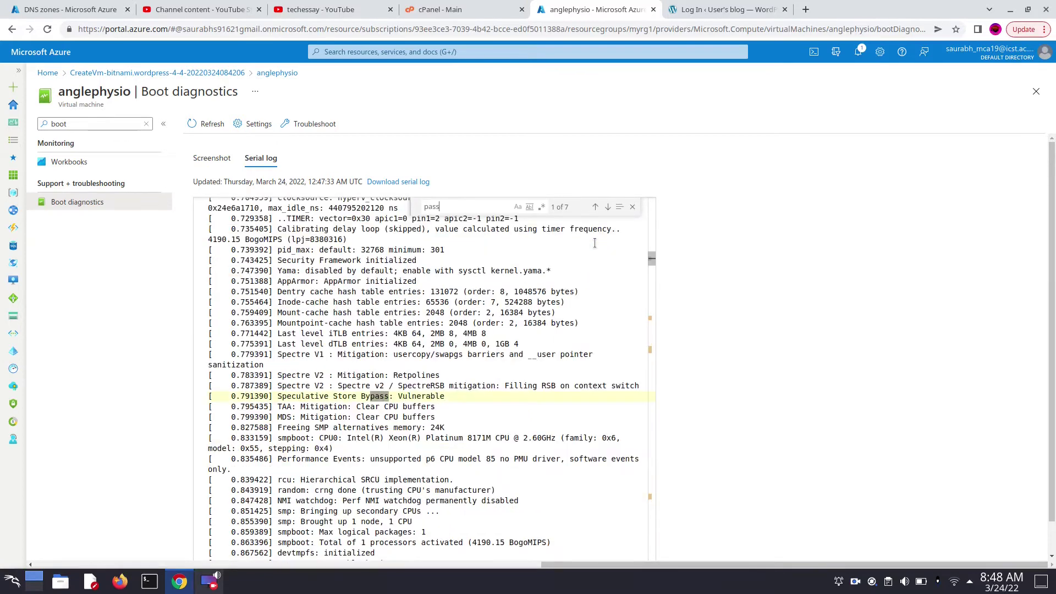
type("word")
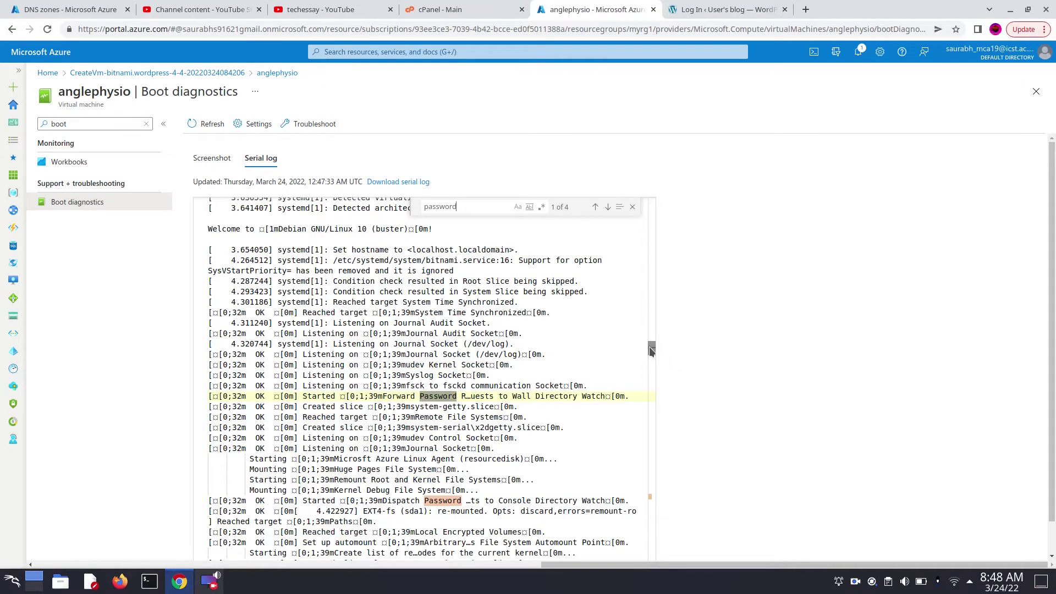
left_click_drag(652, 351, 655, 497)
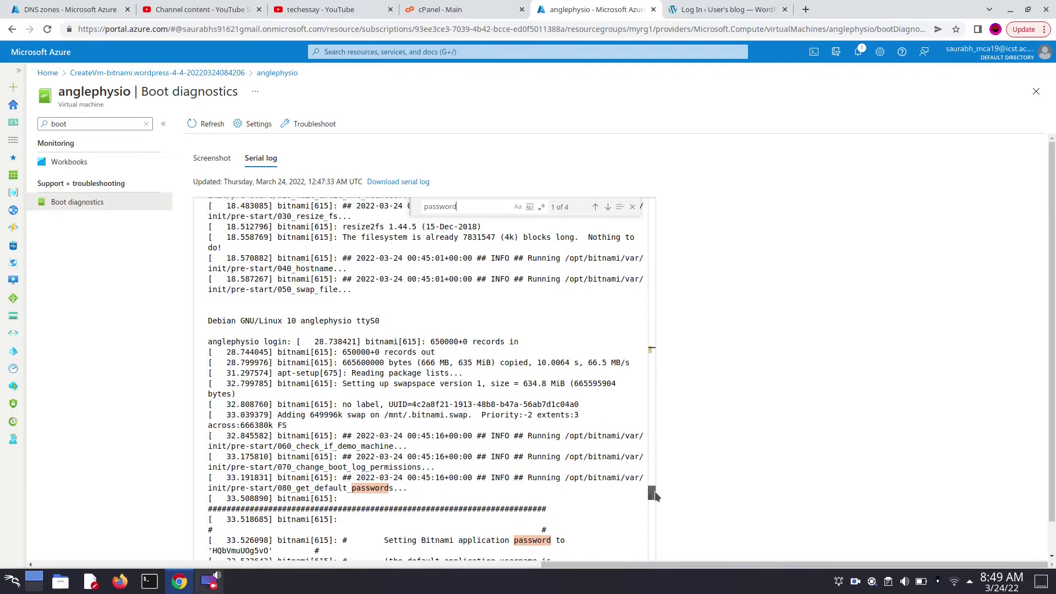
scroll(654, 495, "down", 3)
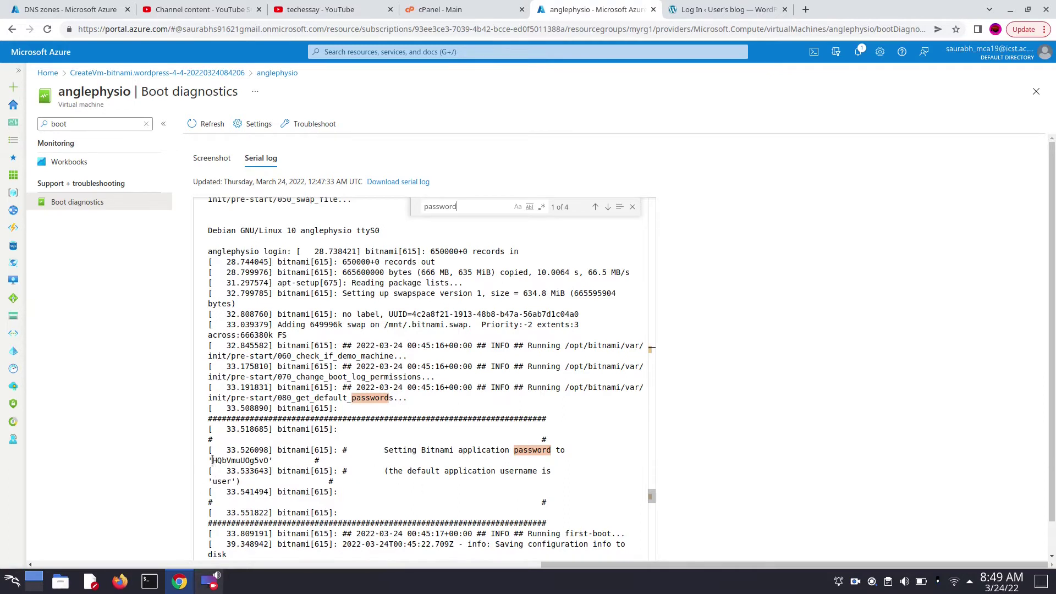
left_click_drag(212, 460, 268, 461)
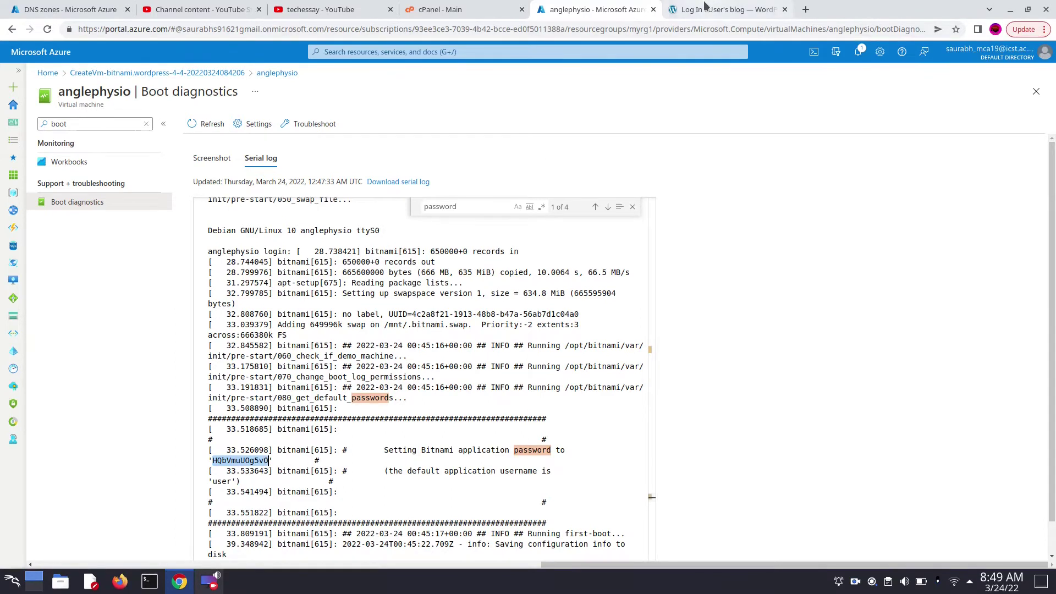
Step: Log in to the WordPress admin with username user and the copied application password, declining to save the password in the browser
left_click(736, 9)
left_click(501, 194)
type("u")
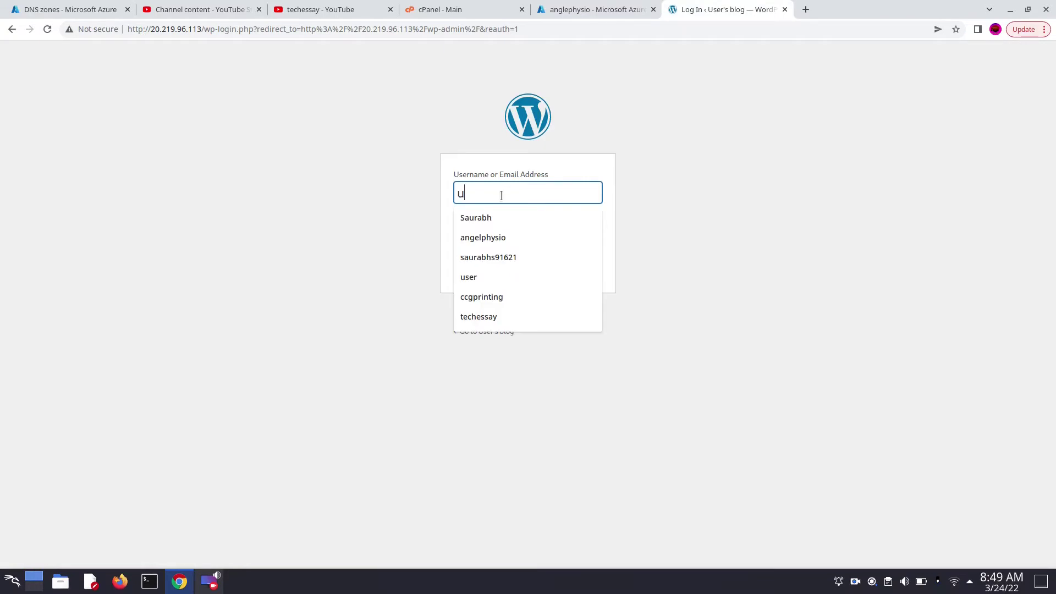
type("ser")
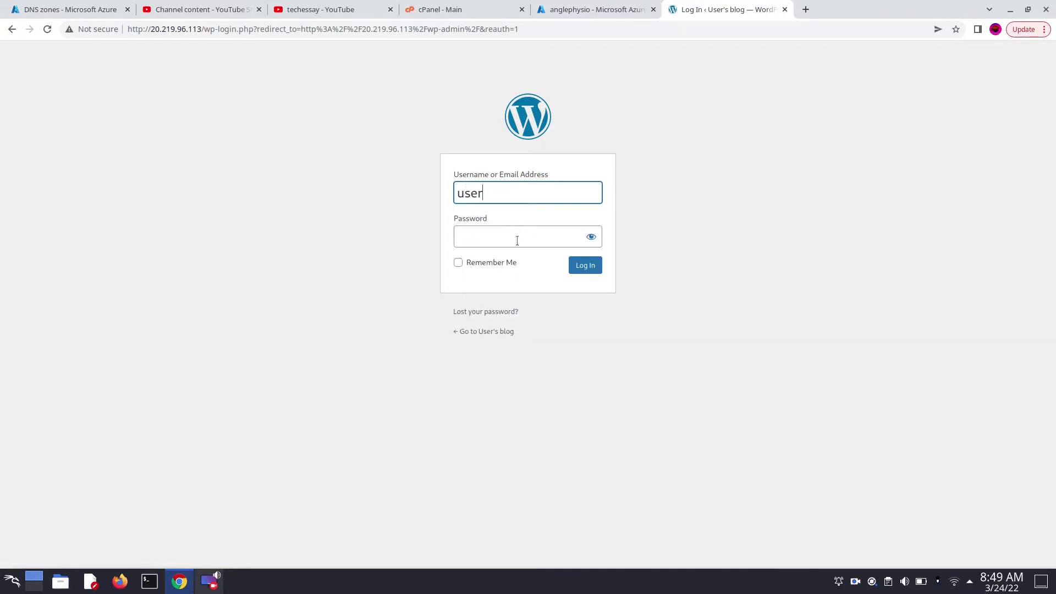
left_click(517, 240)
left_click(587, 264)
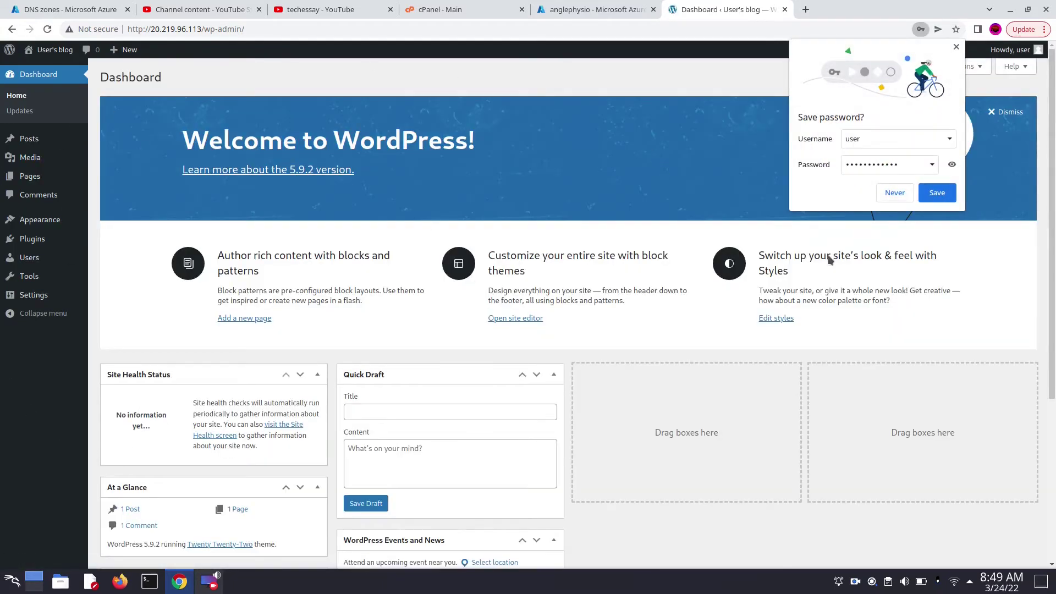
left_click(895, 194)
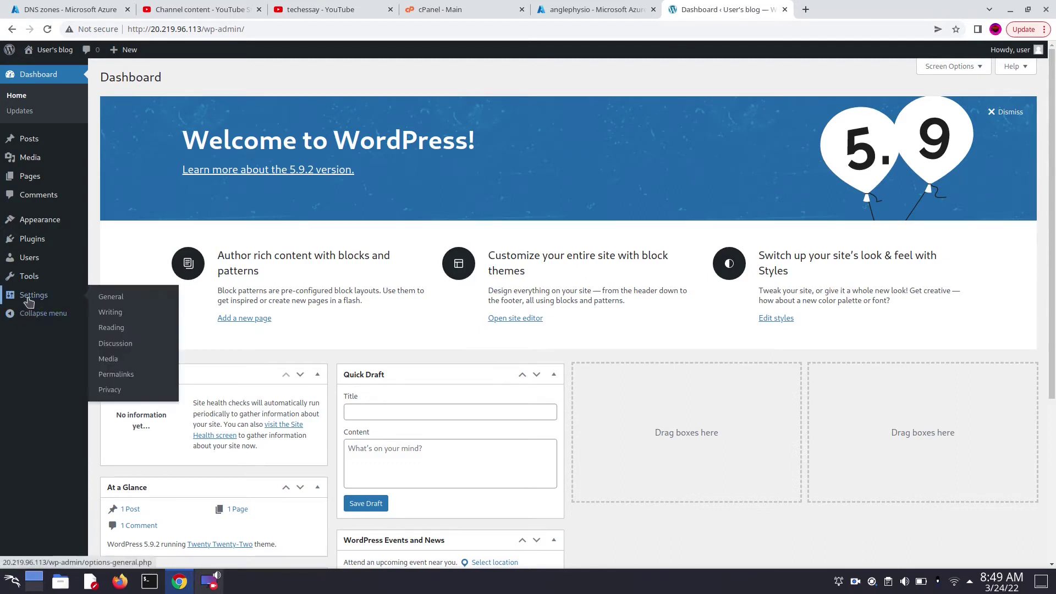
Step: Activate the installed All-in-One WP Migration plugin and open its site import page
mouse_move(31, 247)
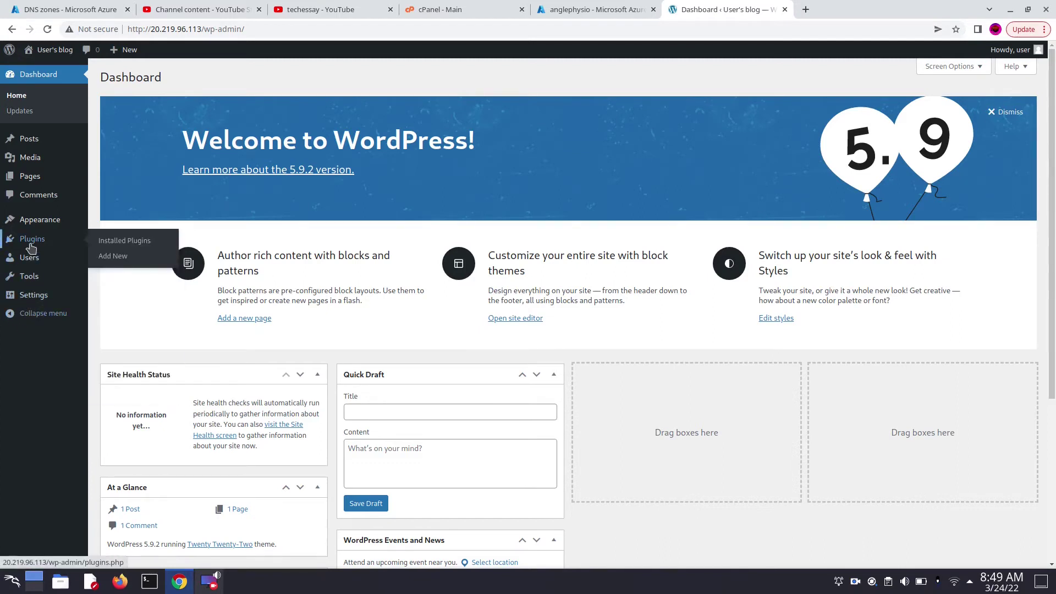
left_click(106, 245)
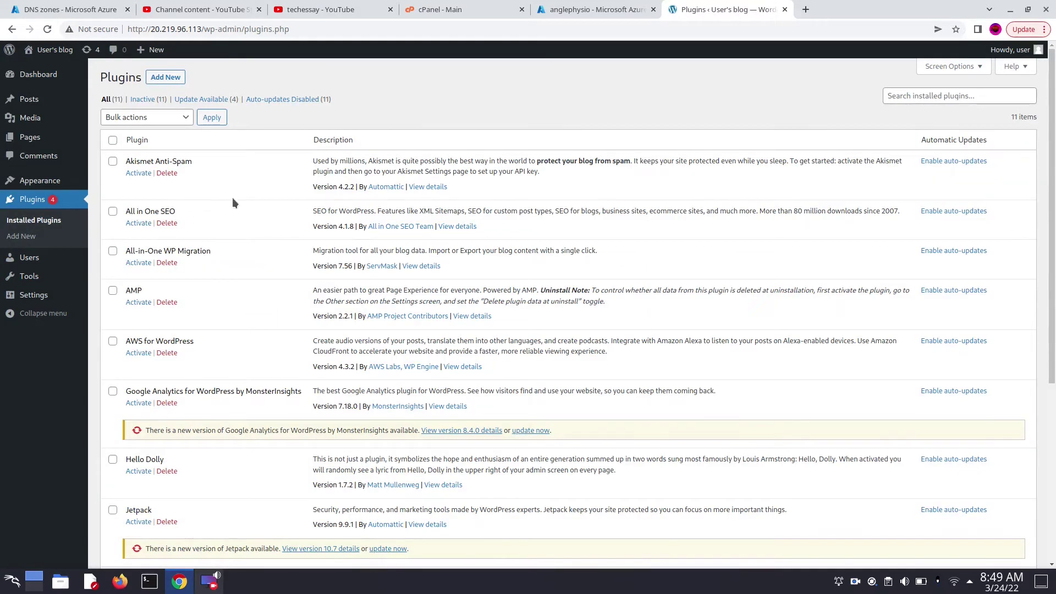
scroll(256, 192, "down", 1)
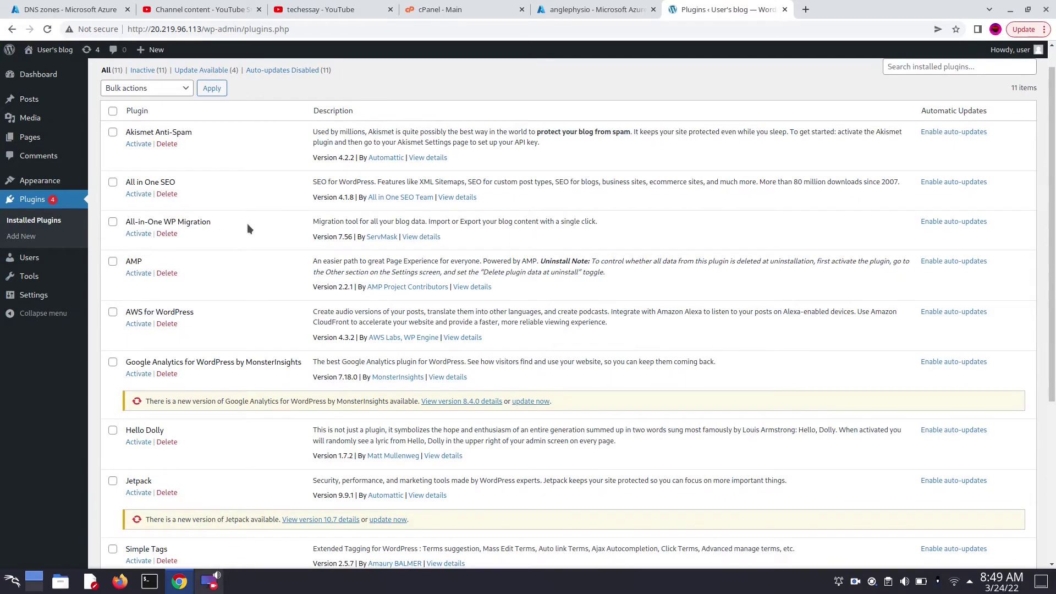
left_click(138, 233)
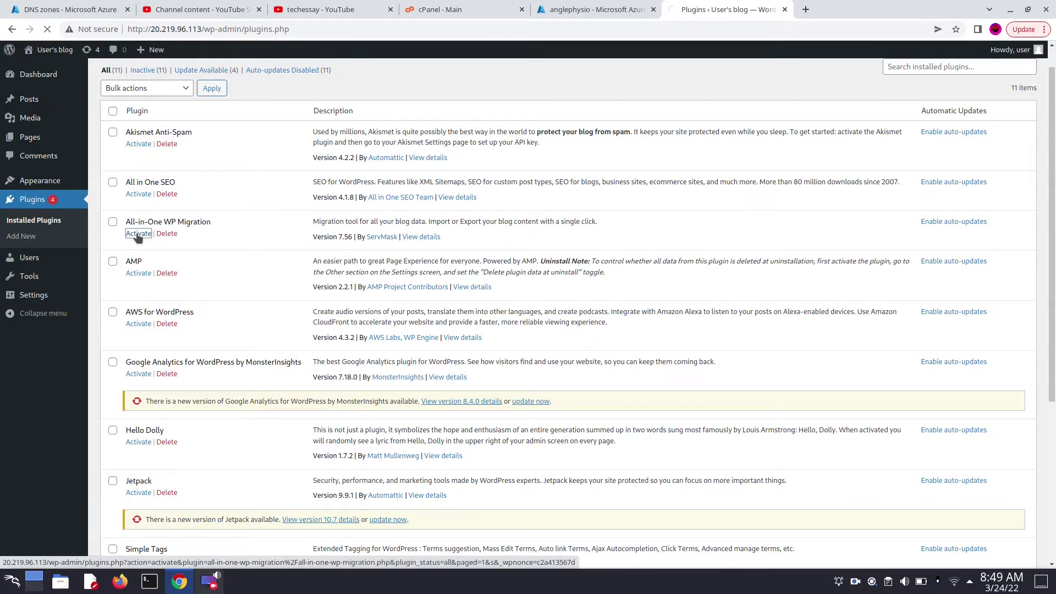
mouse_move(47, 301)
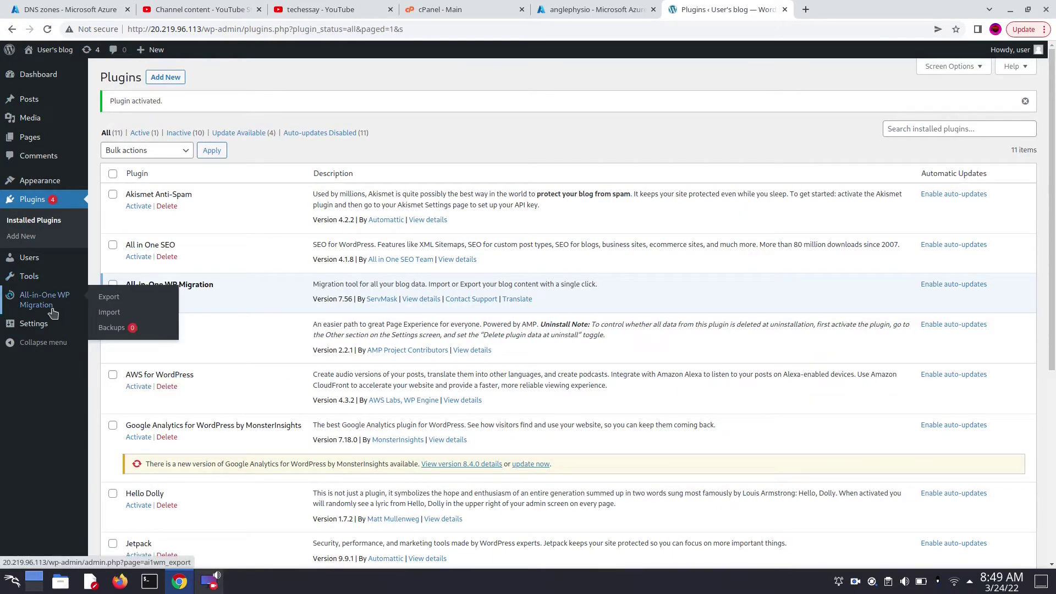
left_click(113, 313)
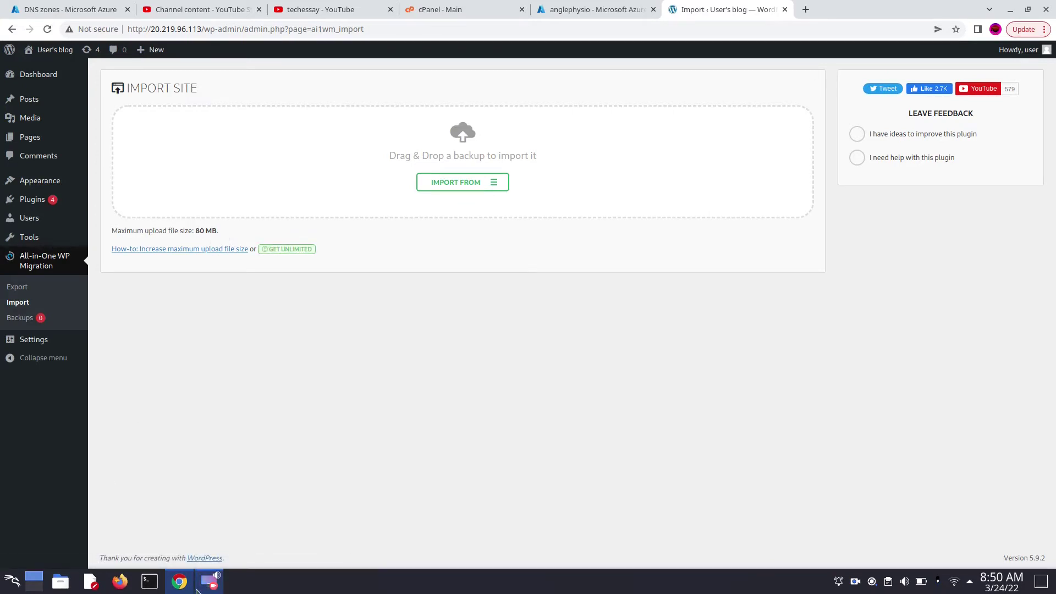
Step: Choose all-in-one-wp-migration-unlimited-extension-v2.42.zip from the Downloads folder as the file for a new WordPress plugin upload
mouse_move(182, 590)
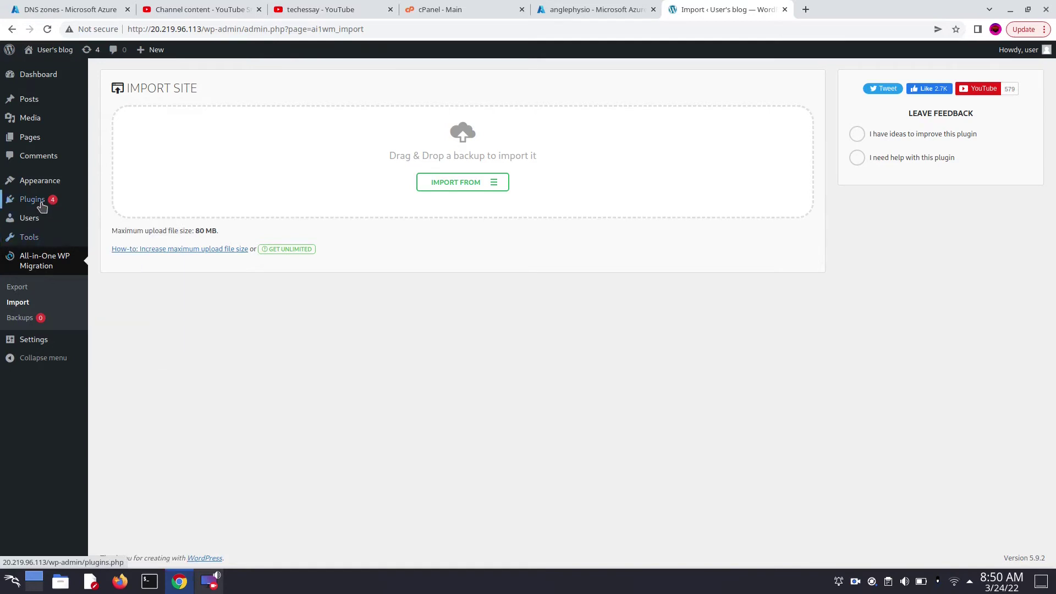
mouse_move(55, 200)
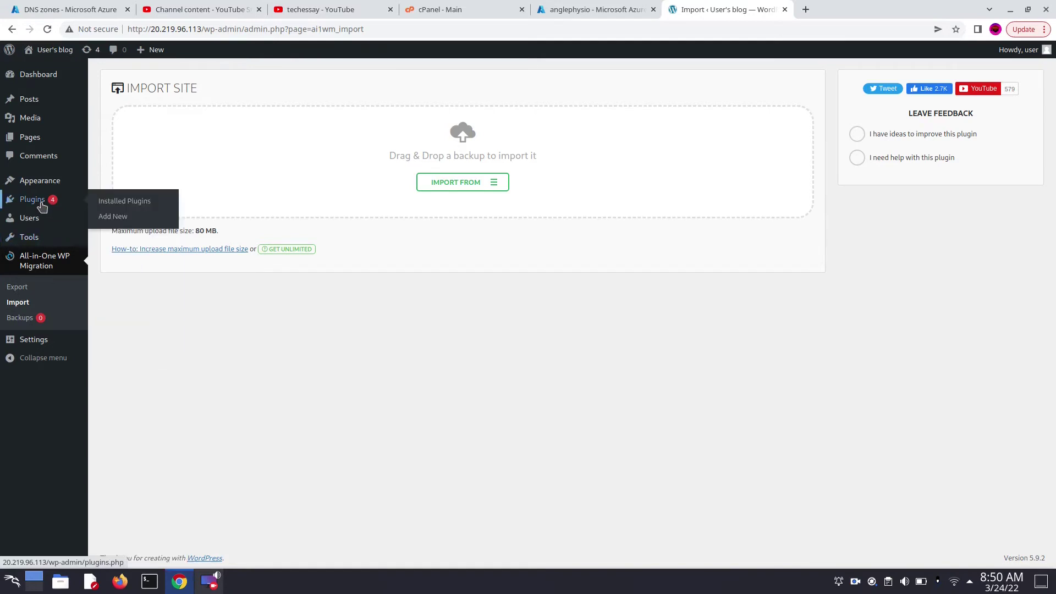
left_click(126, 222)
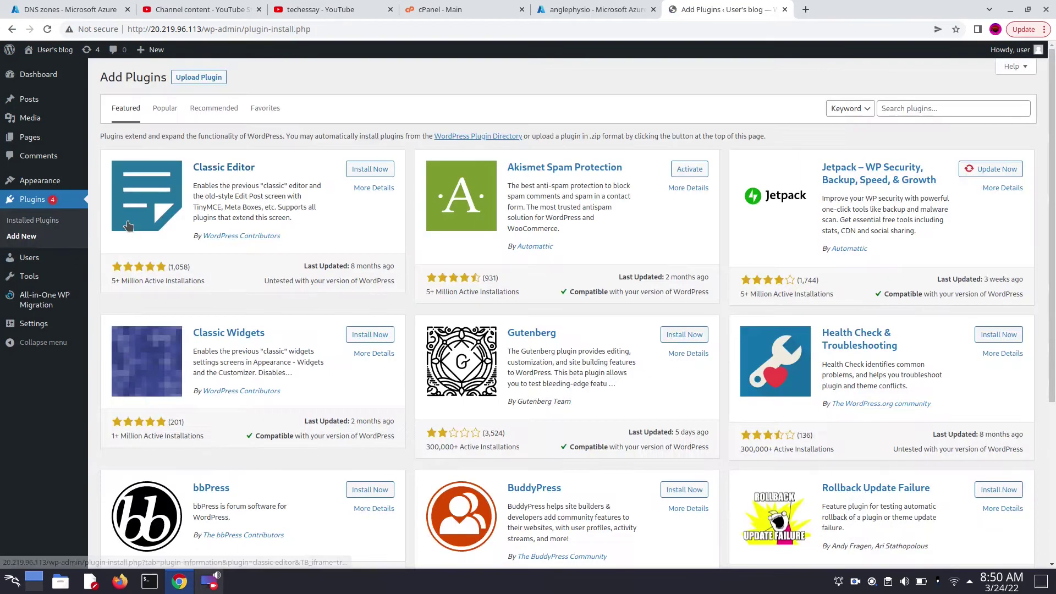
left_click(188, 80)
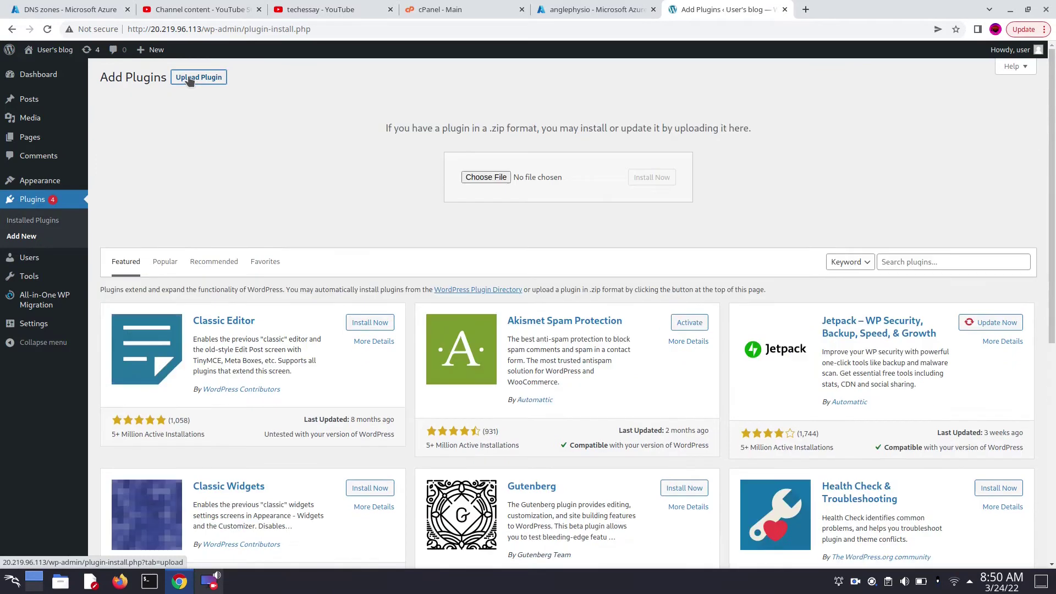
left_click(473, 179)
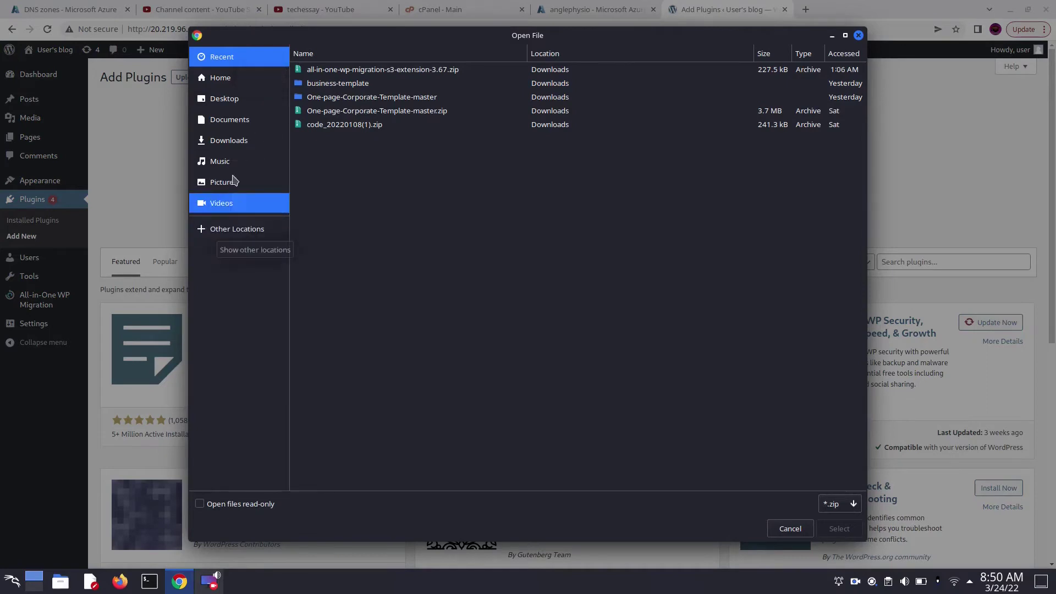
left_click(225, 141)
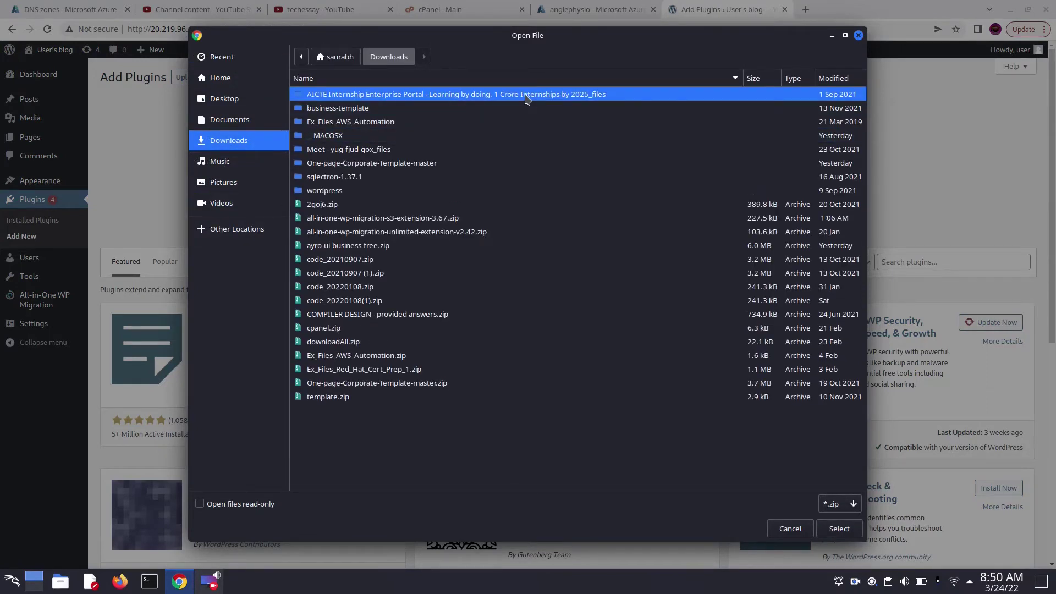
type("all")
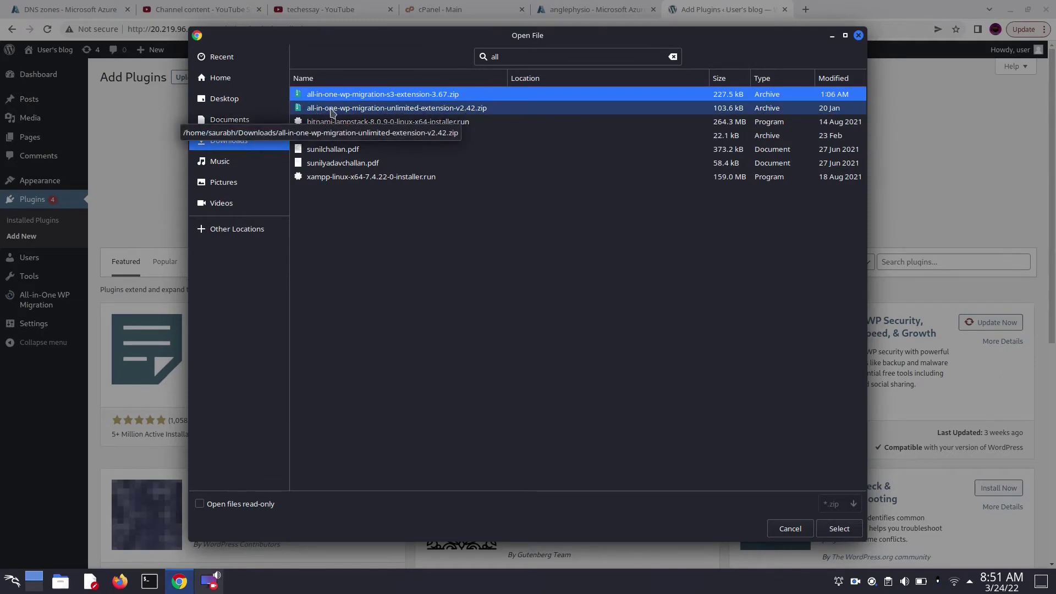
left_click(446, 112)
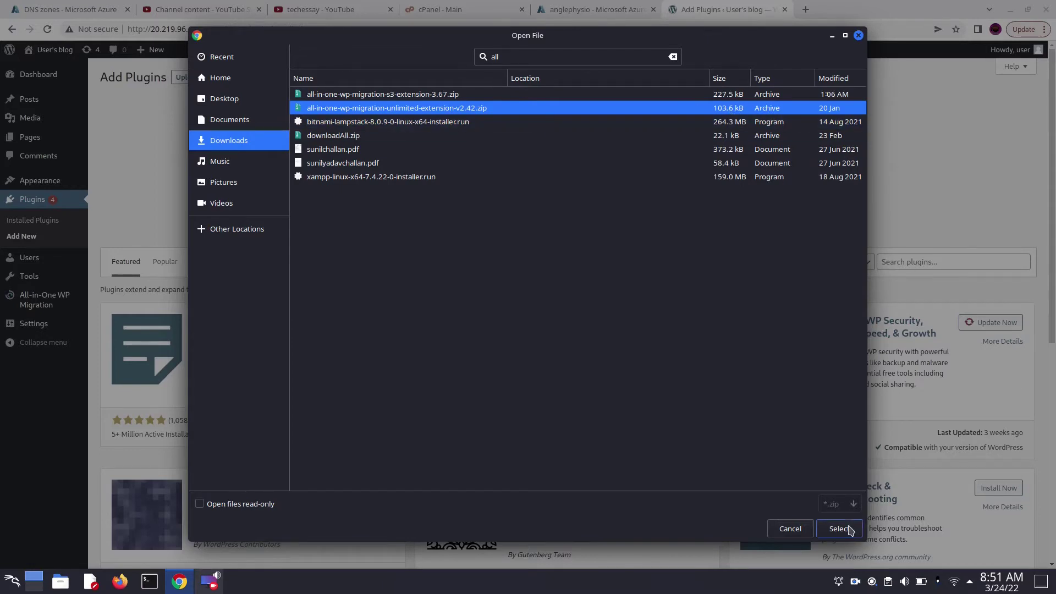
left_click(839, 529)
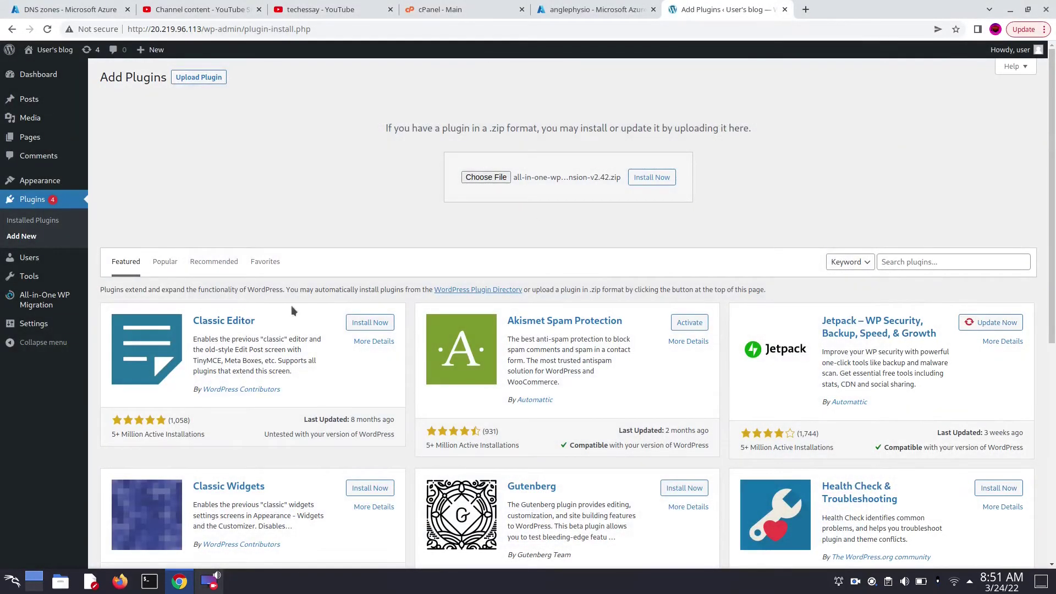
Step: Install the uploaded All-in-One WP Migration Unlimited Extension plugin and activate it
left_click(650, 183)
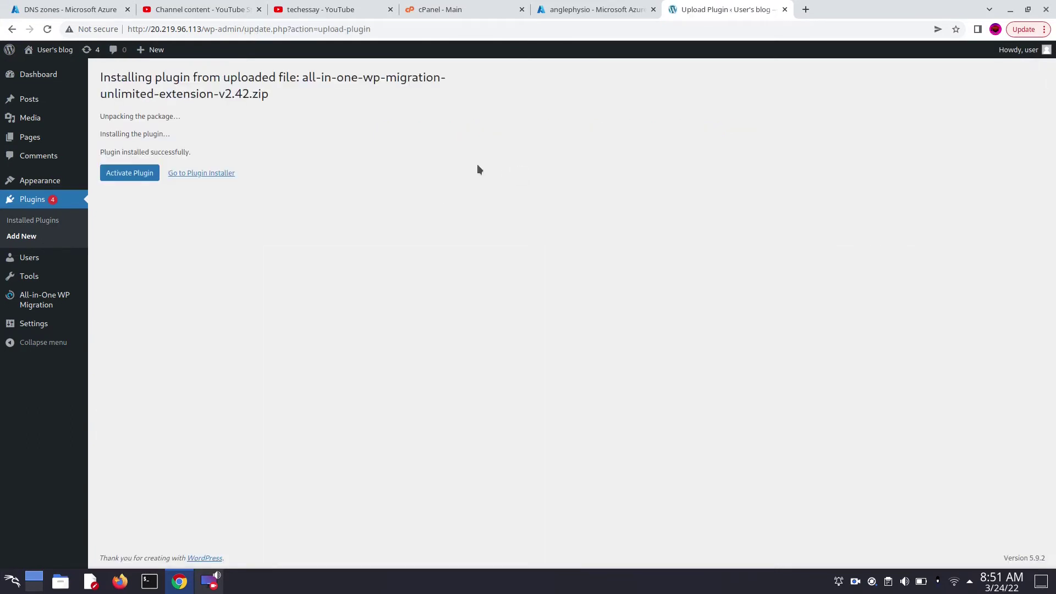
left_click(143, 173)
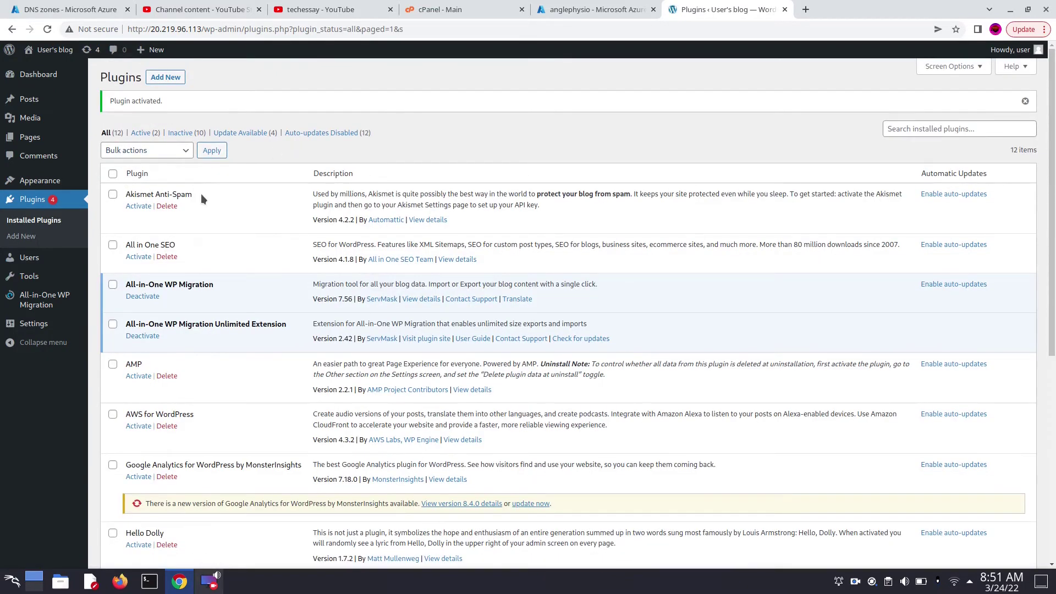
scroll(193, 202, "down", 1)
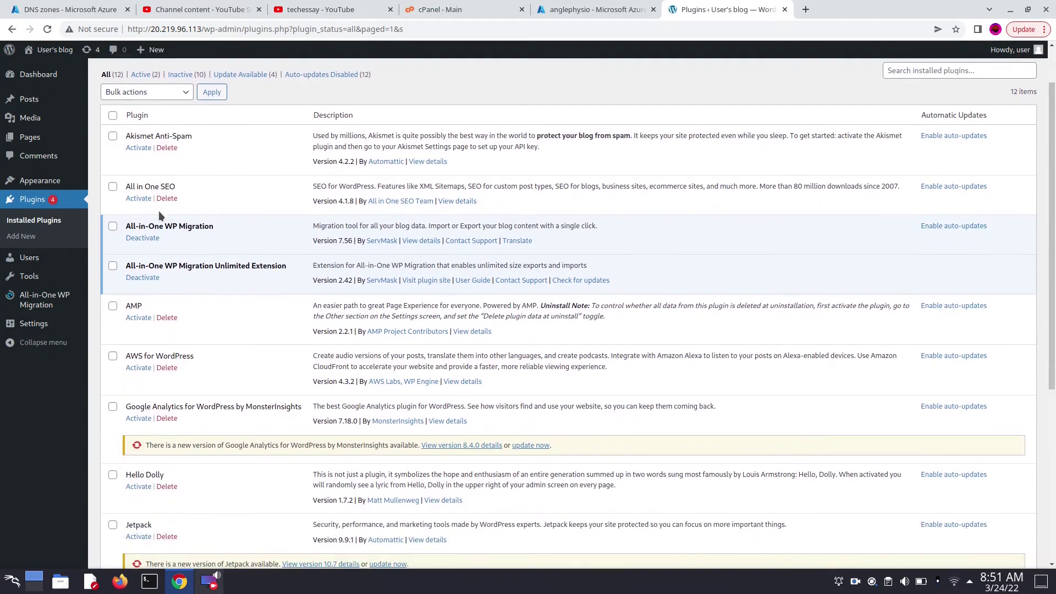
mouse_move(19, 275)
mouse_move(46, 300)
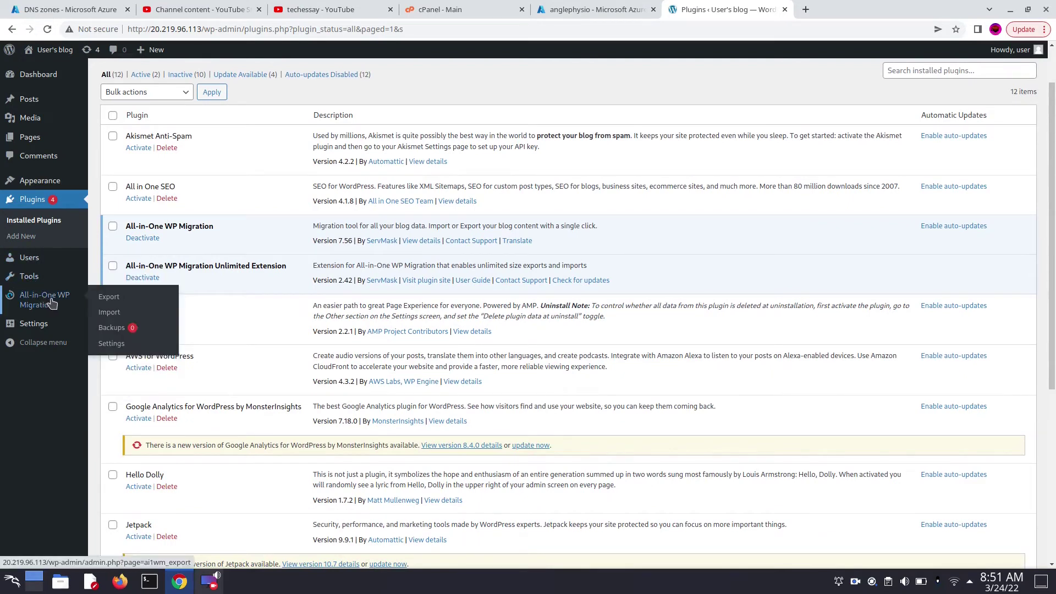
left_click(122, 317)
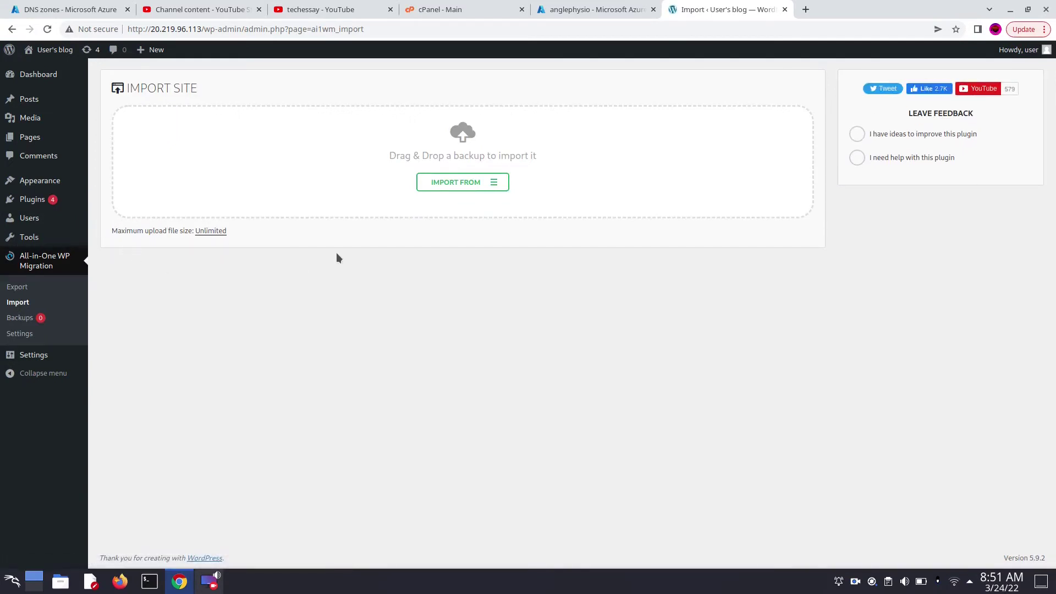
left_click(448, 186)
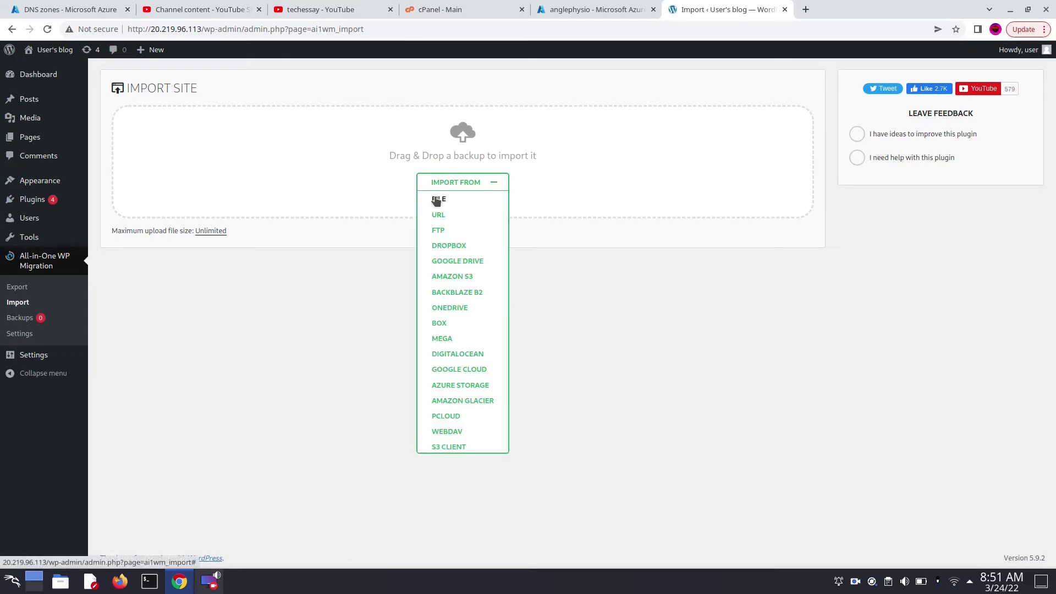
left_click(436, 200)
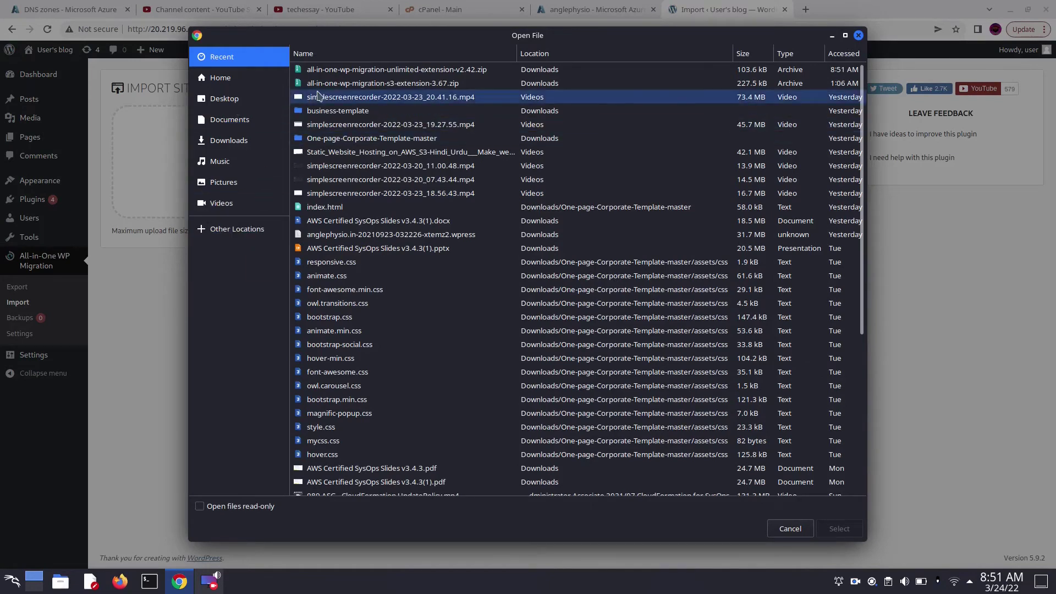
left_click(223, 141)
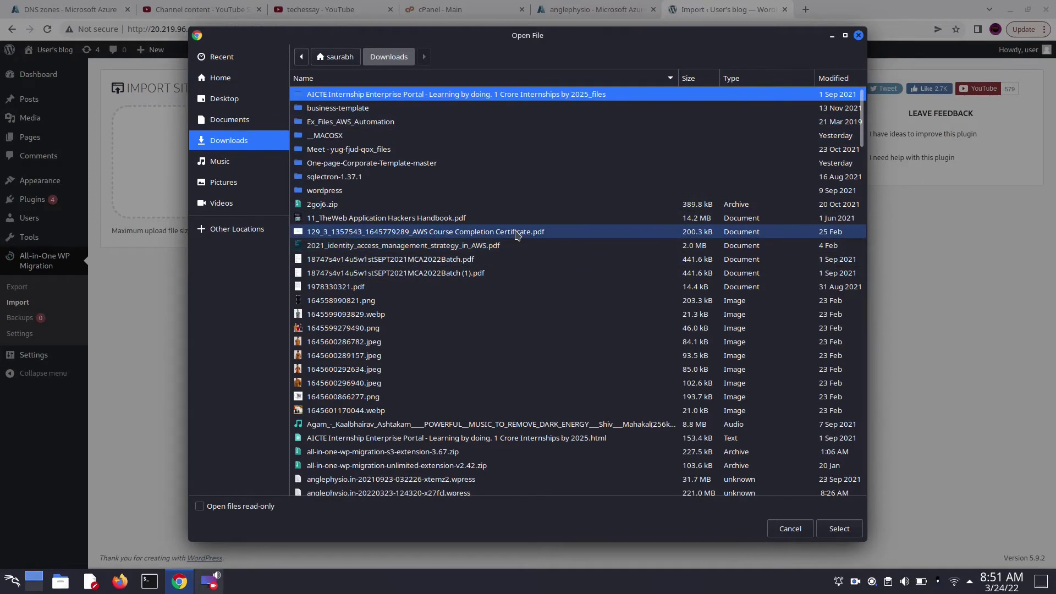
type("an")
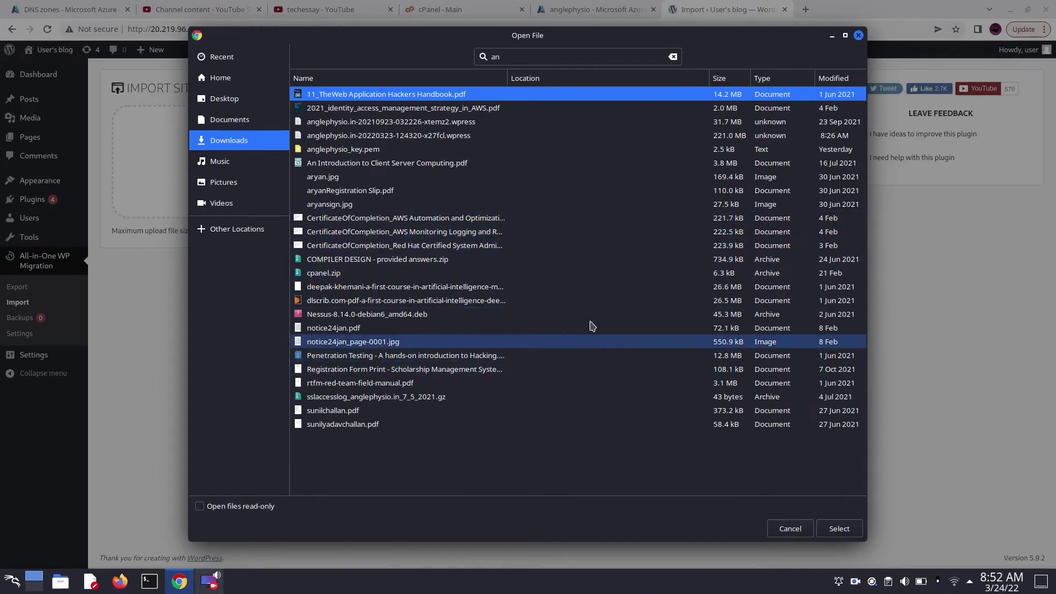
type("gl")
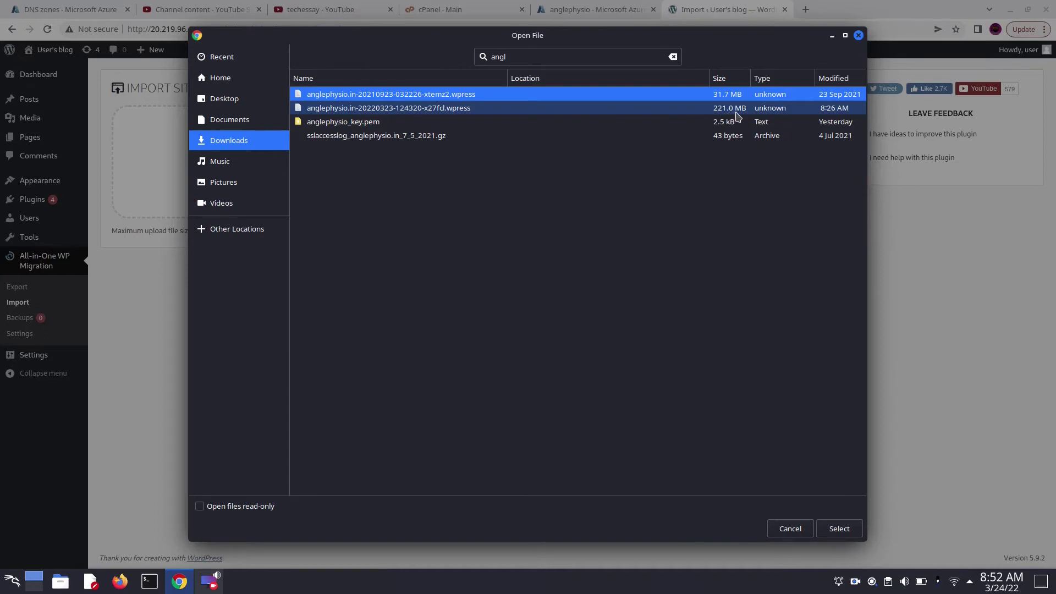
left_click(737, 110)
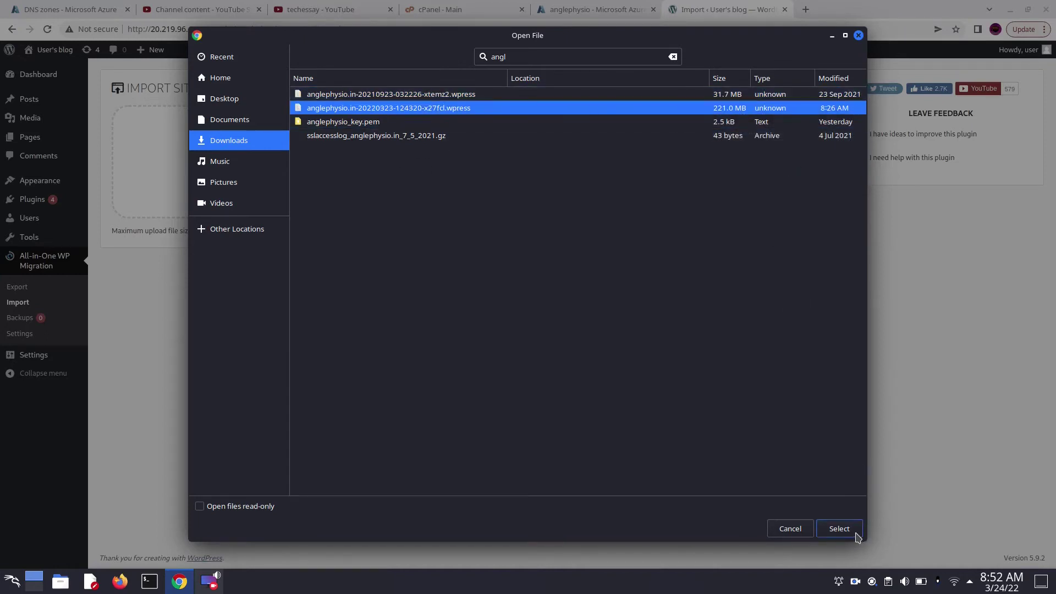
left_click(839, 529)
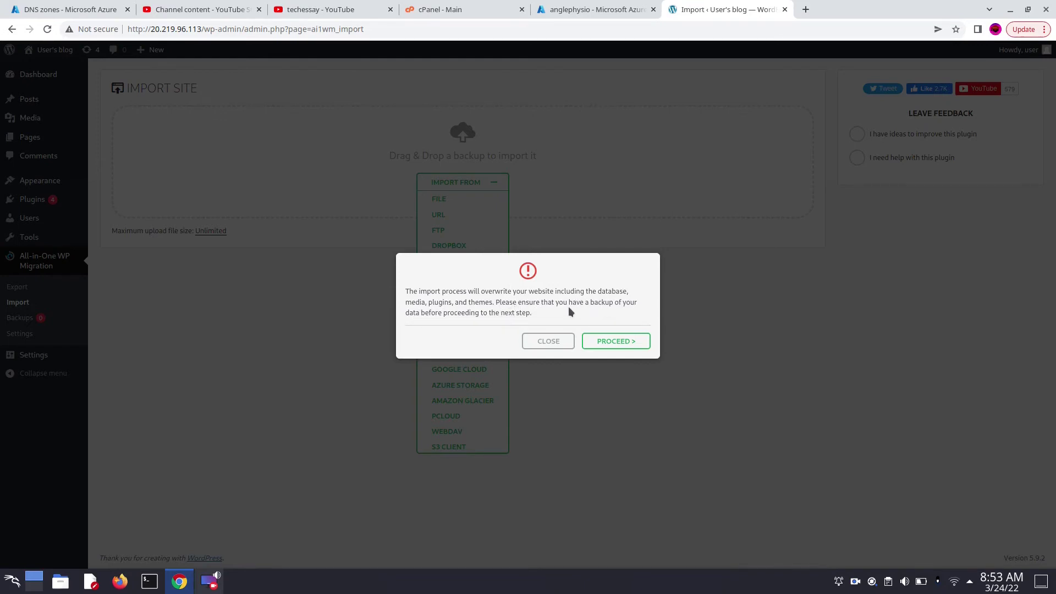
left_click(609, 343)
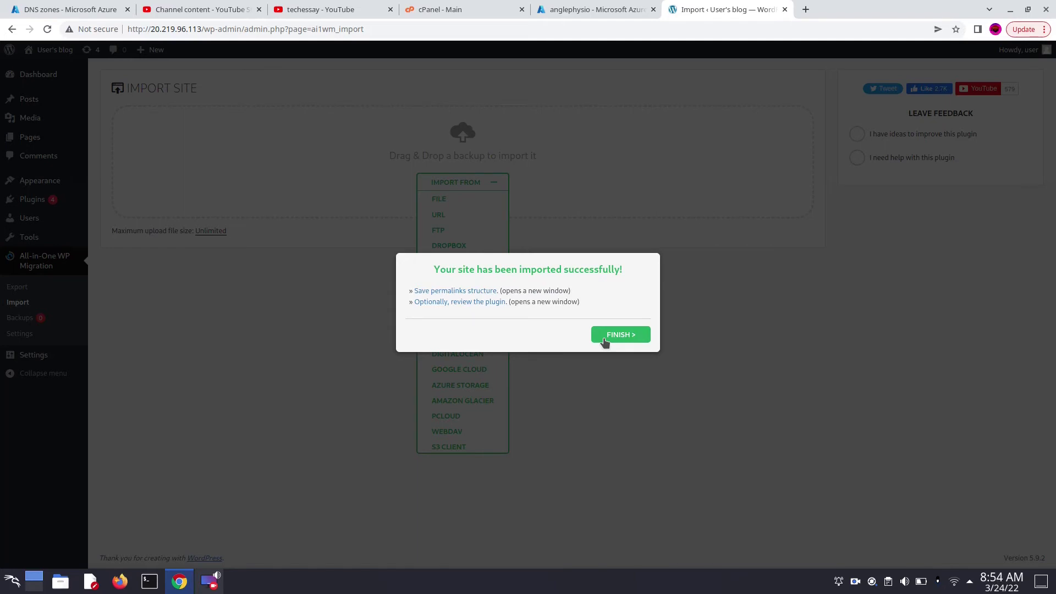
left_click(605, 342)
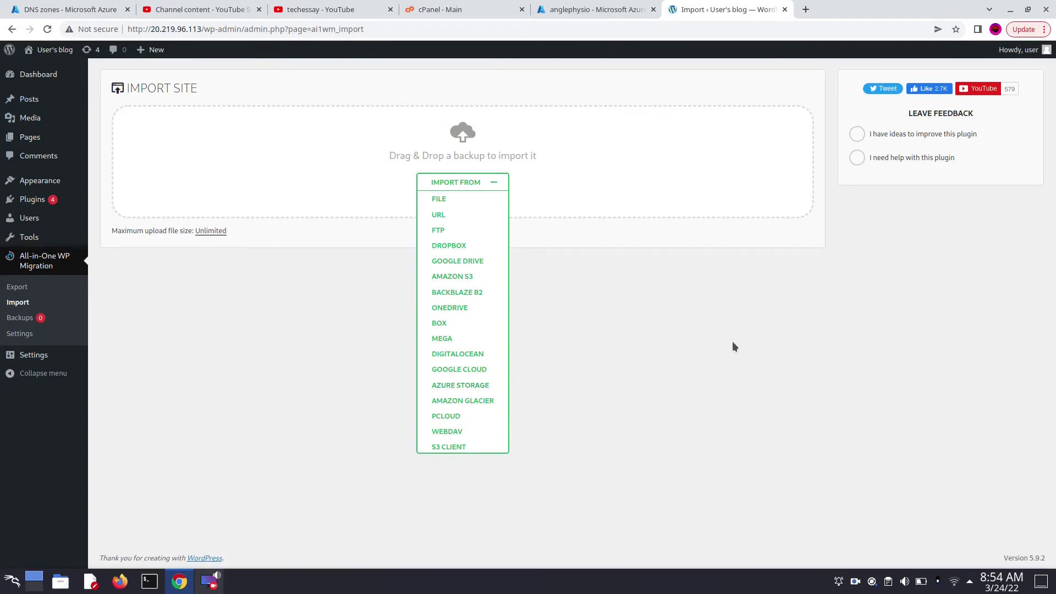
Step: Reload the import page, update the WordPress database and continue to the login form
key("F5")
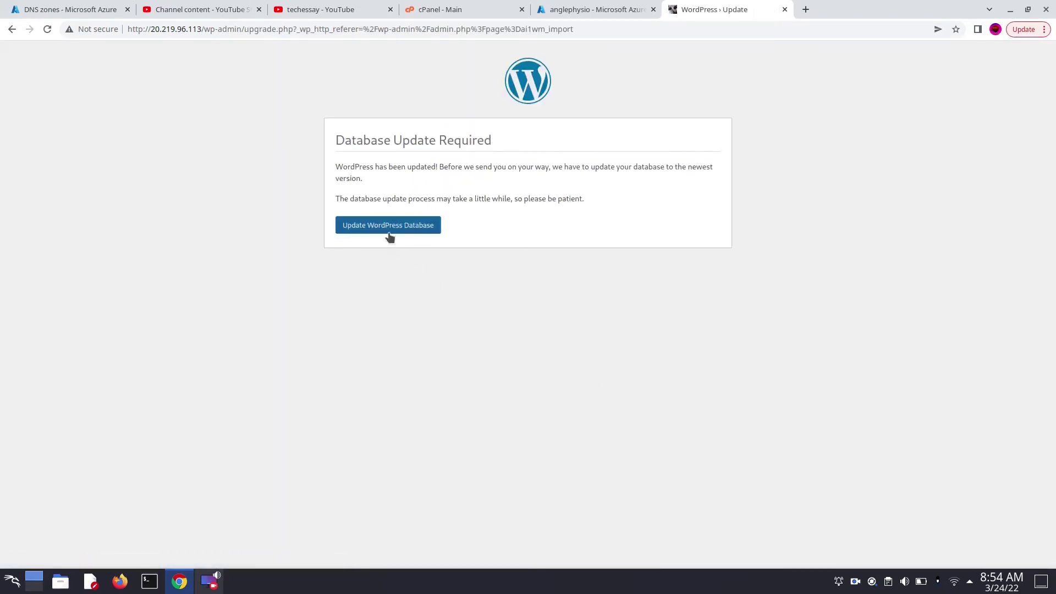
left_click(389, 227)
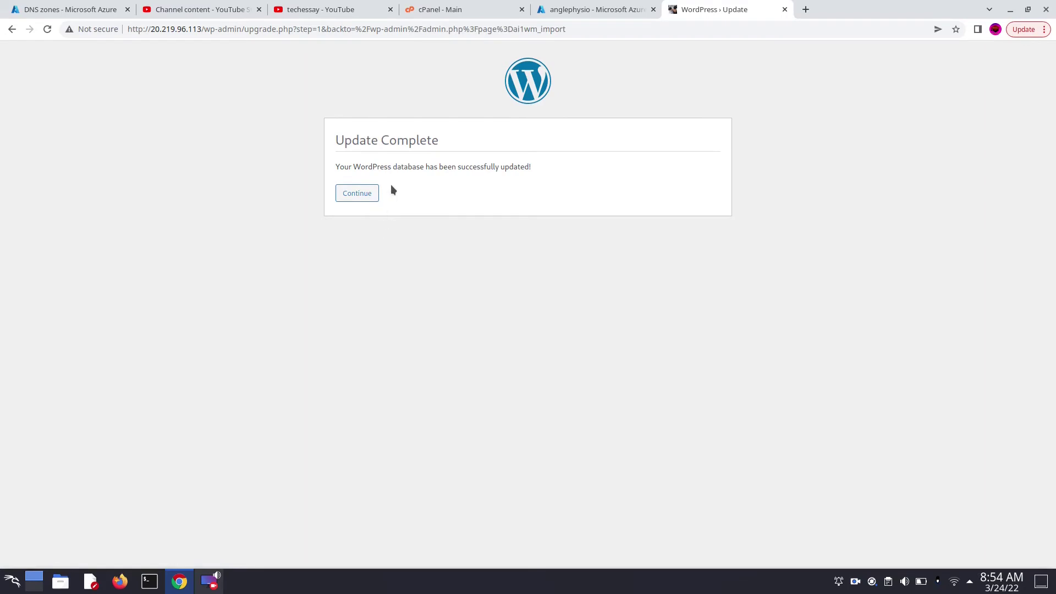
left_click(370, 193)
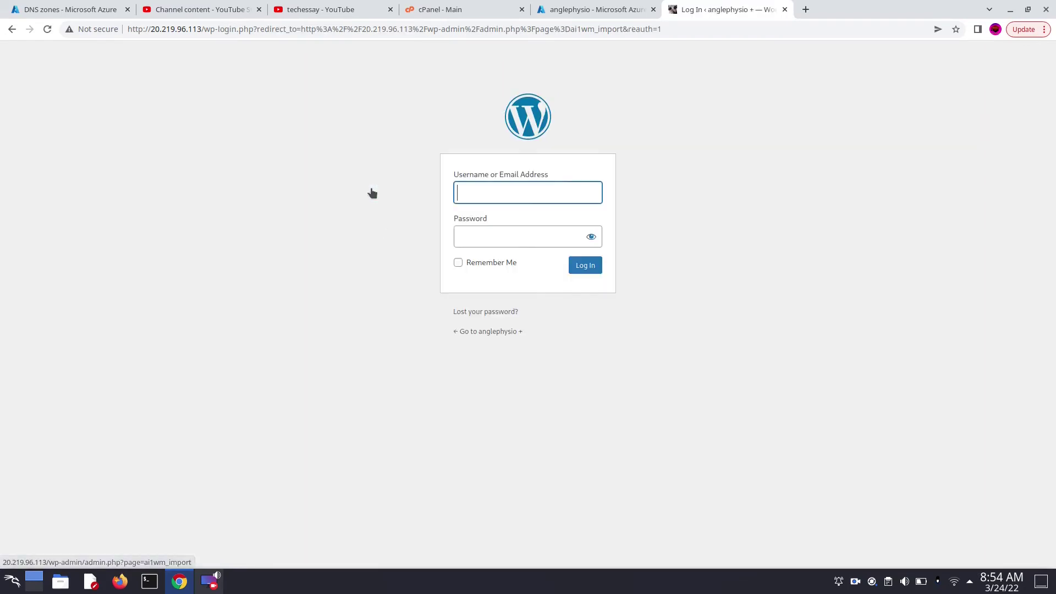
Step: Log in to the migrated WordPress admin with username angelphysio and the account password
left_click(474, 194)
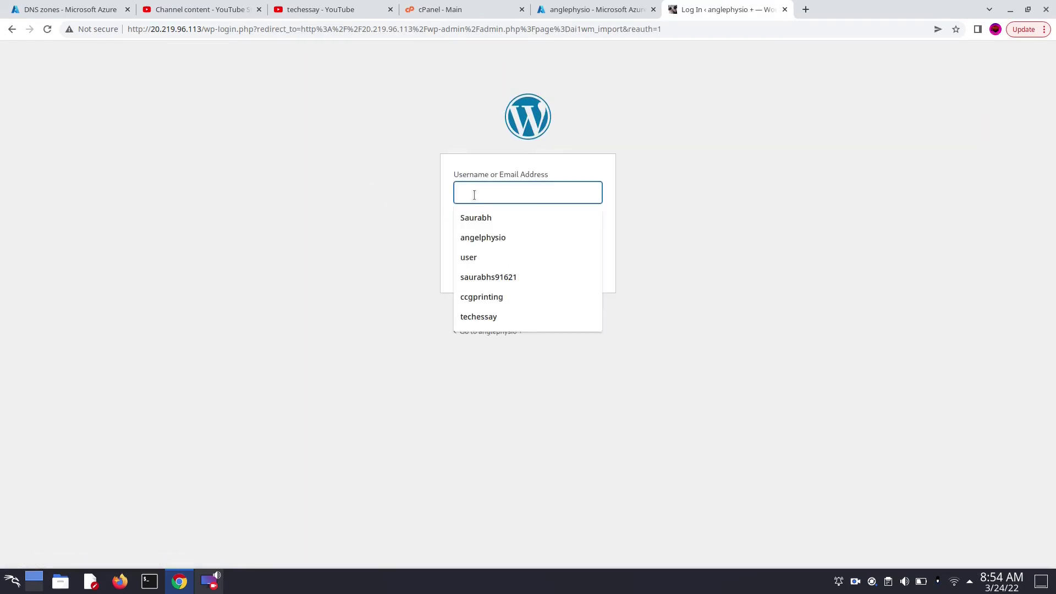
left_click(467, 237)
left_click(491, 234)
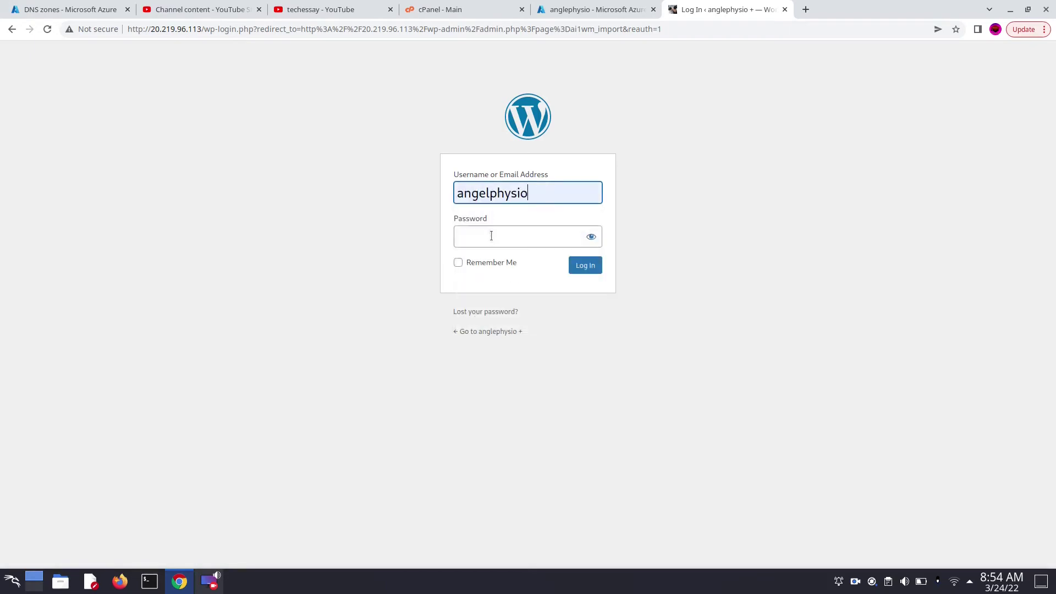
type("••")
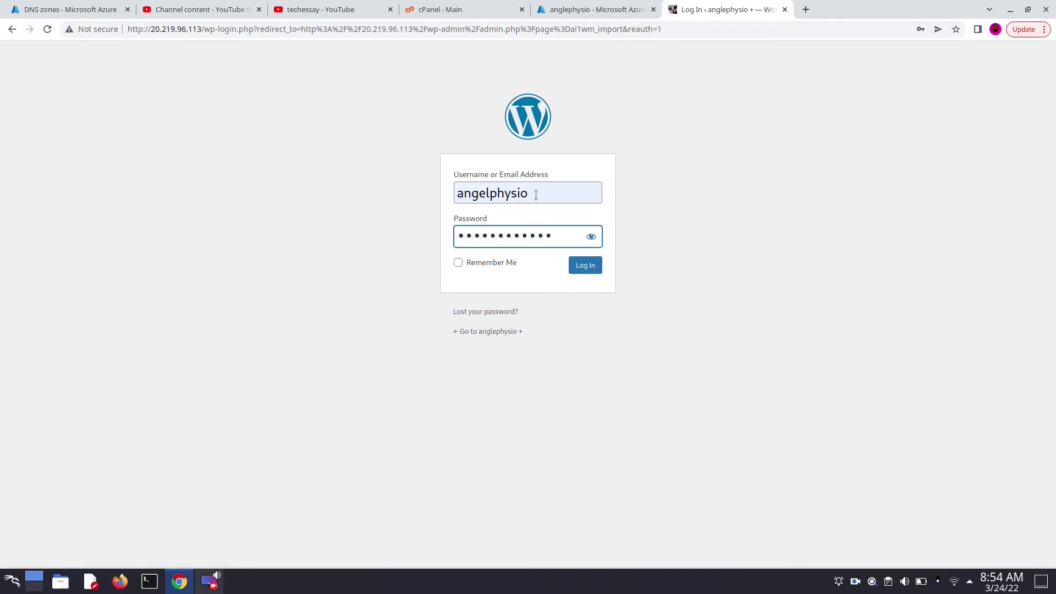
left_click(583, 266)
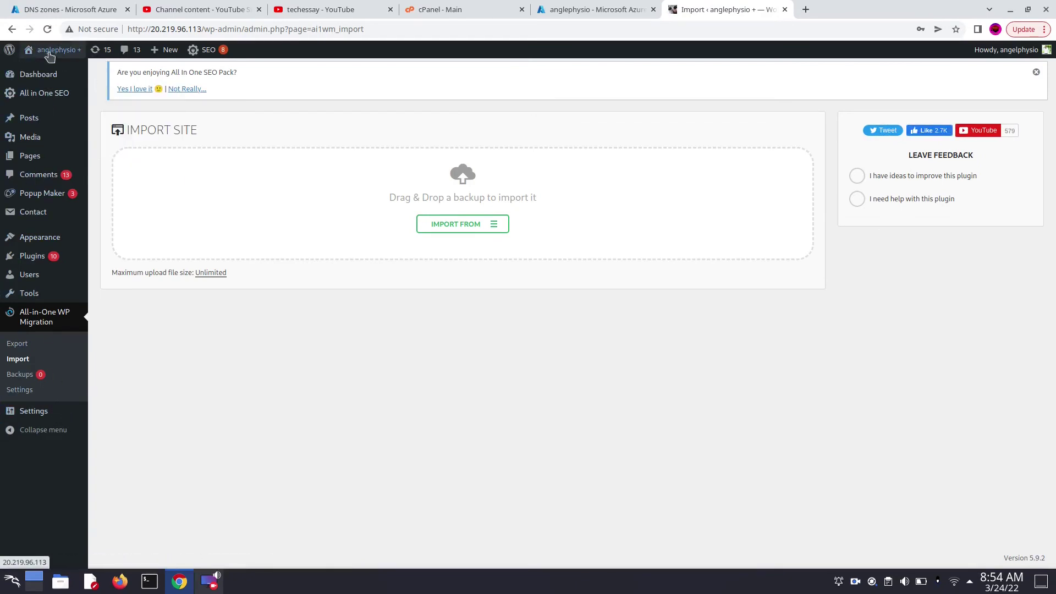
Step: Visit the migrated anglephysio site's front end and look over the whole home page
mouse_move(49, 55)
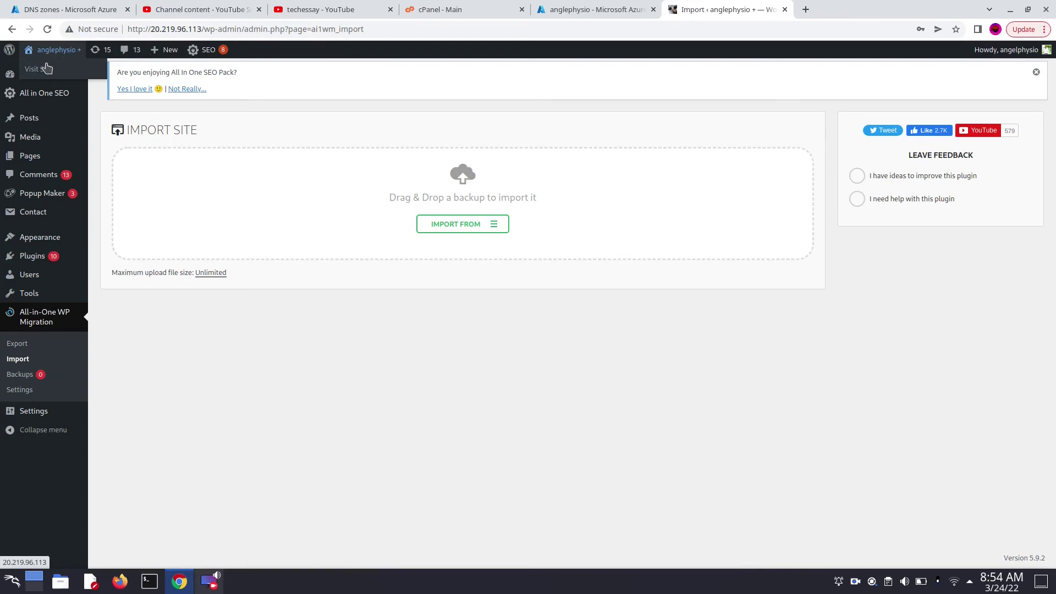
left_click(47, 68)
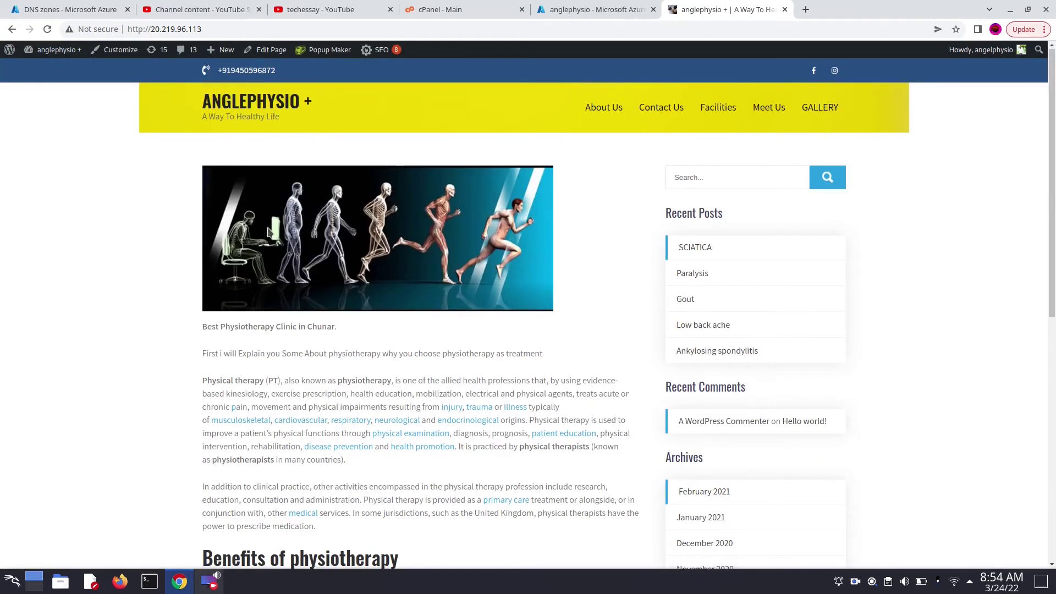
scroll(609, 366, "down", 4)
scroll(589, 364, "down", 5)
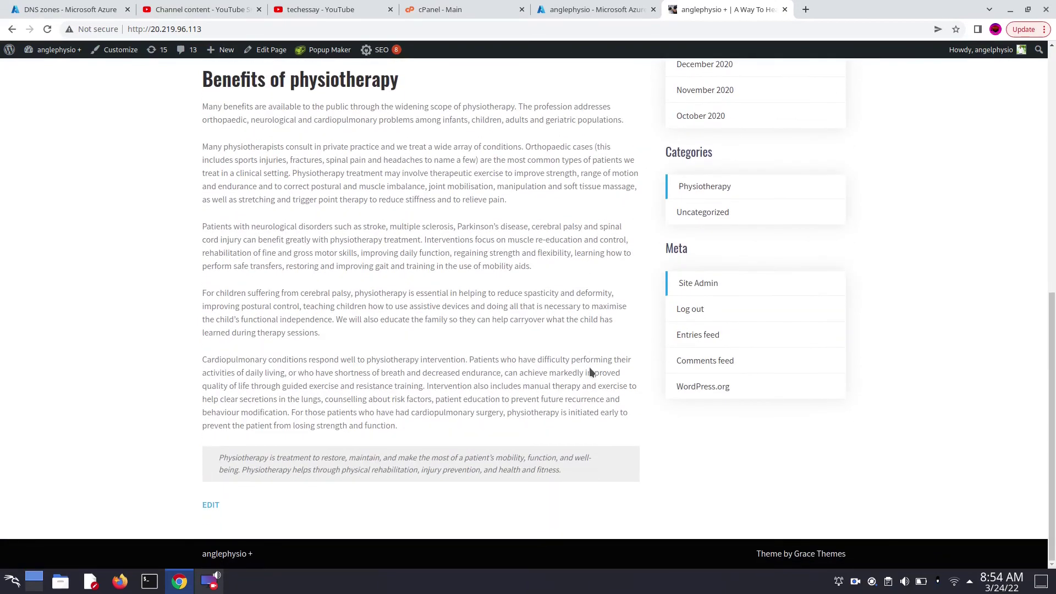
scroll(589, 366, "up", 7)
scroll(587, 365, "up", 2)
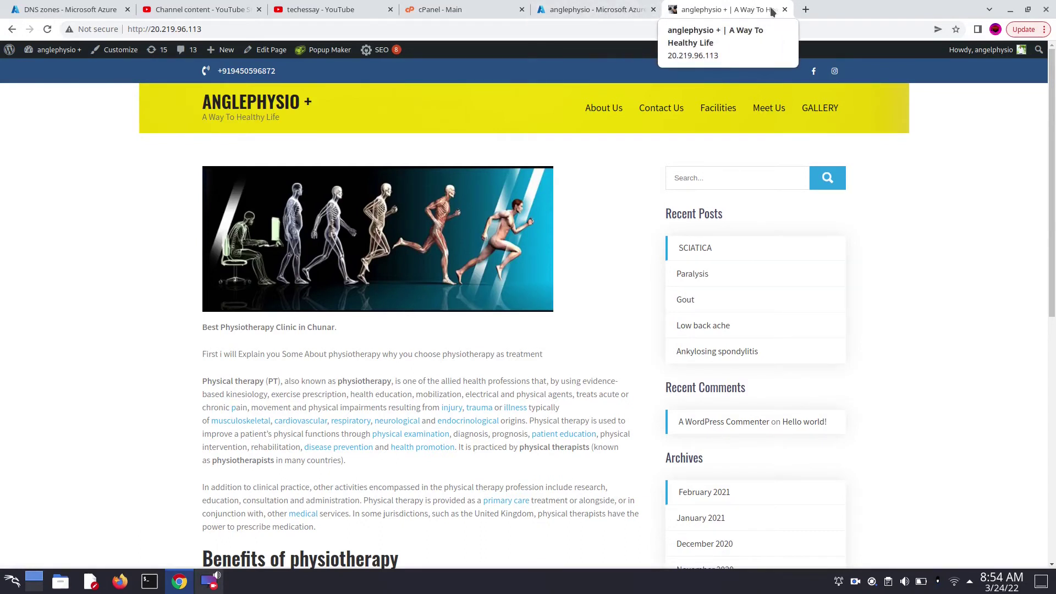
Step: Return to the Azure portal, search for DNS zones and open the form for creating a new DNS zone
left_click(620, 11)
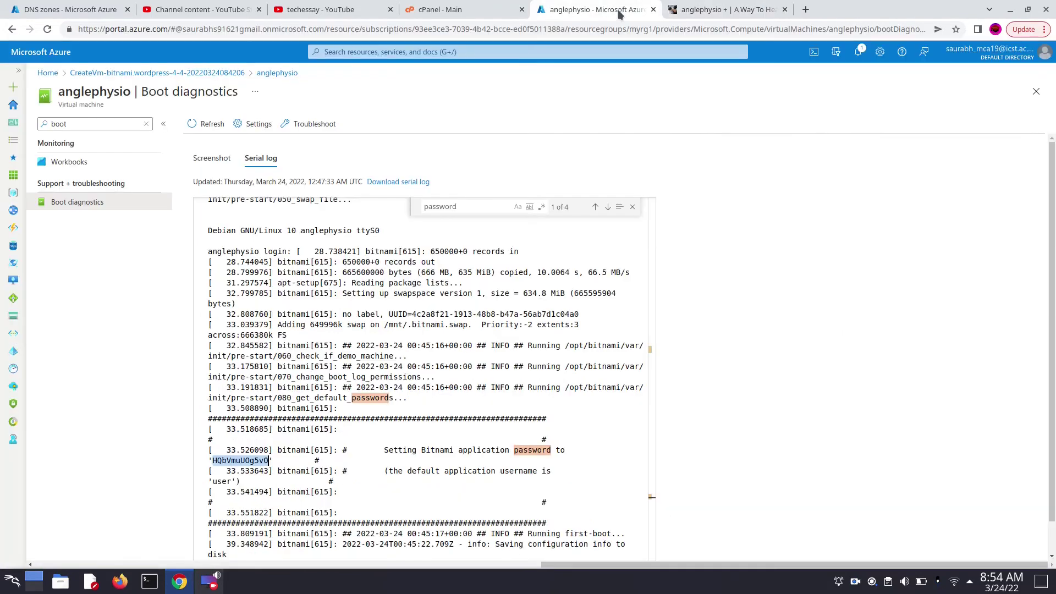
left_click(366, 51)
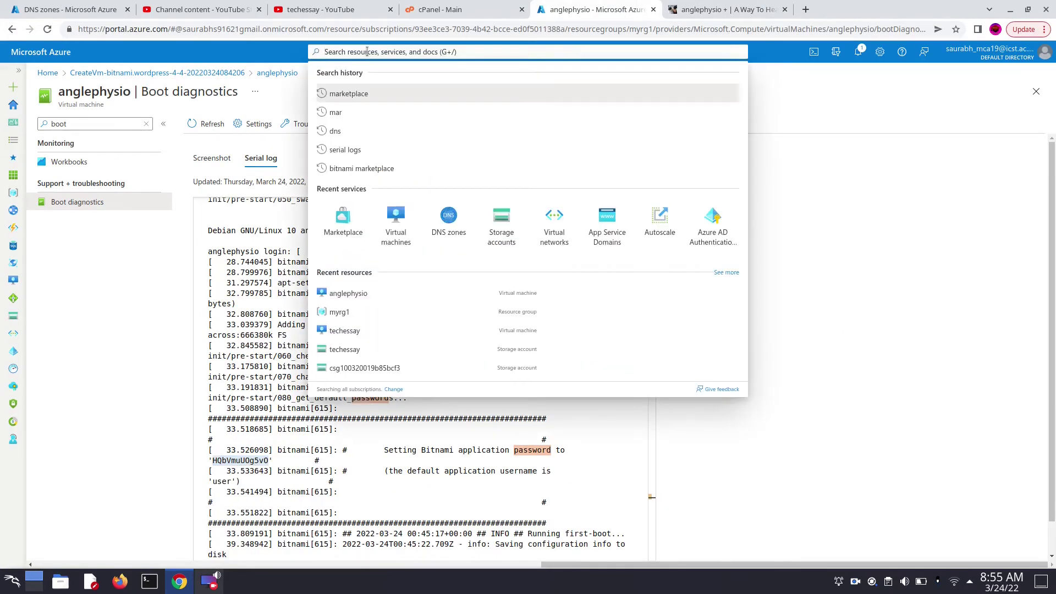
type("dns")
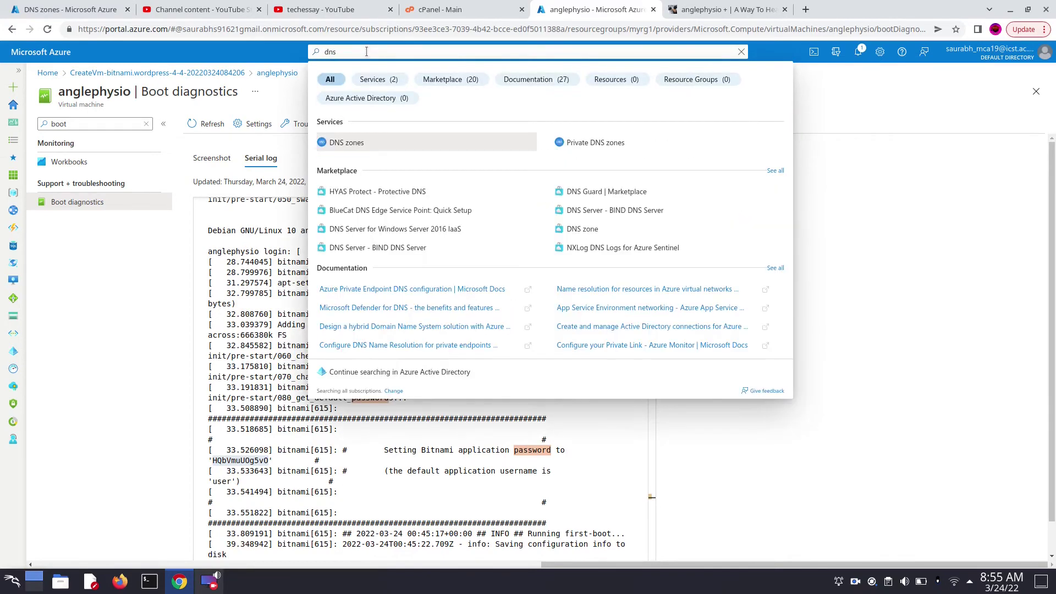
left_click(372, 142)
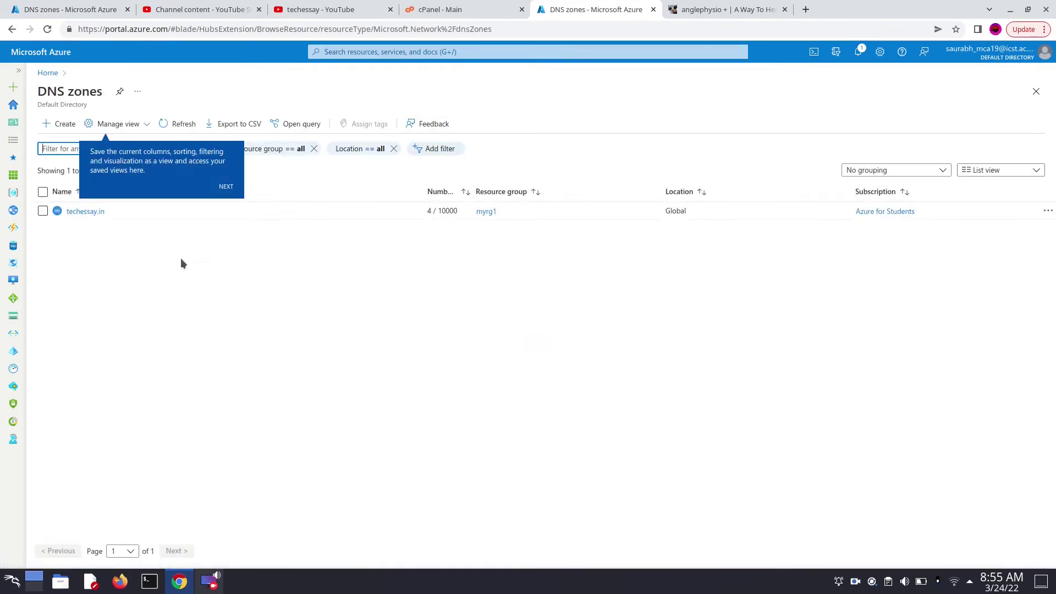
left_click(168, 242)
left_click(65, 124)
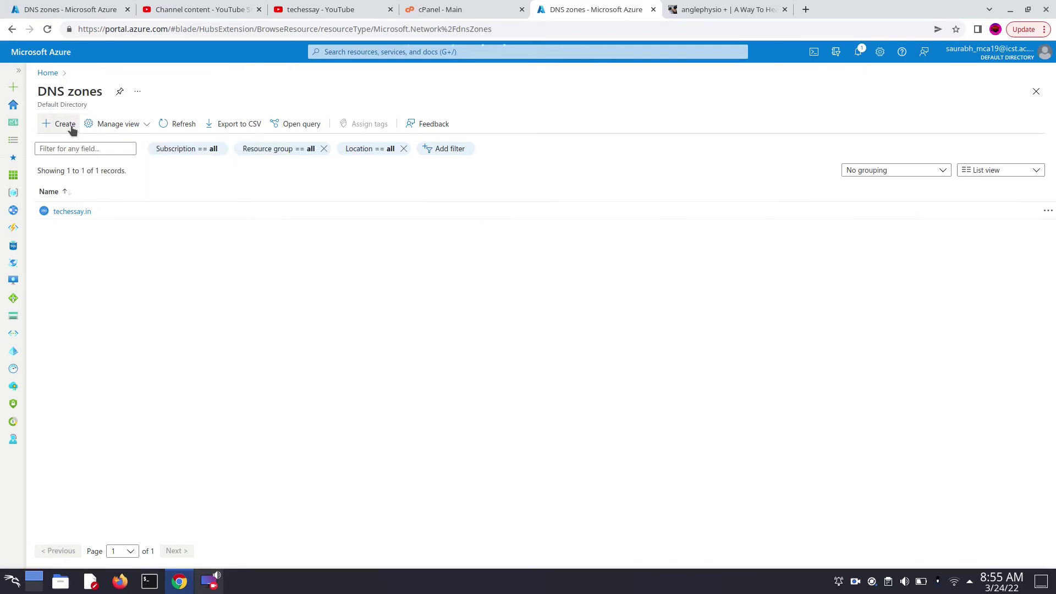
left_click(65, 124)
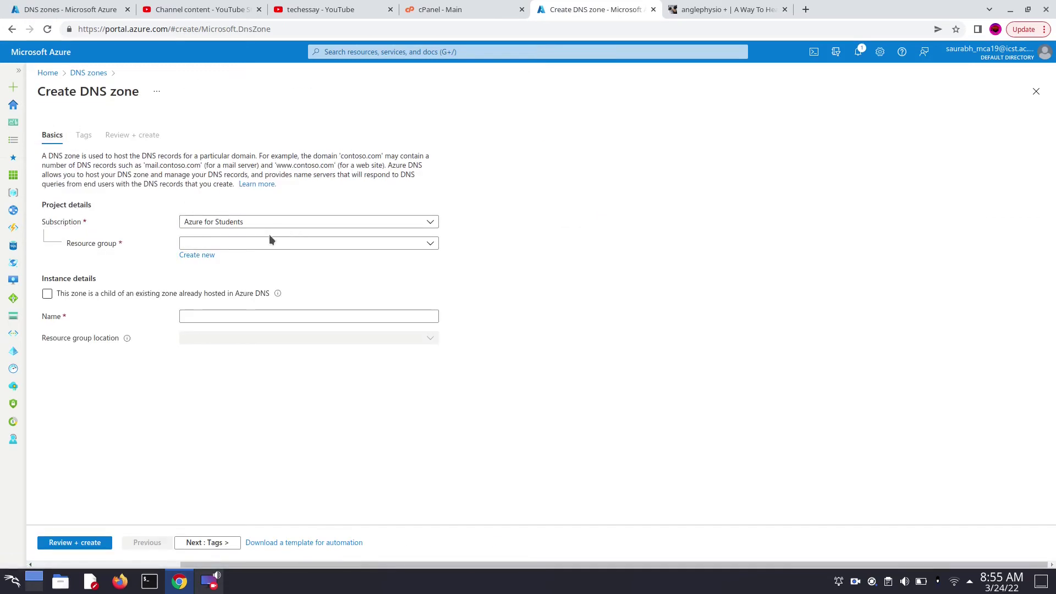
Step: Create a DNS zone named anglephysio.in in the myrg1 resource group
left_click(300, 243)
left_click(206, 299)
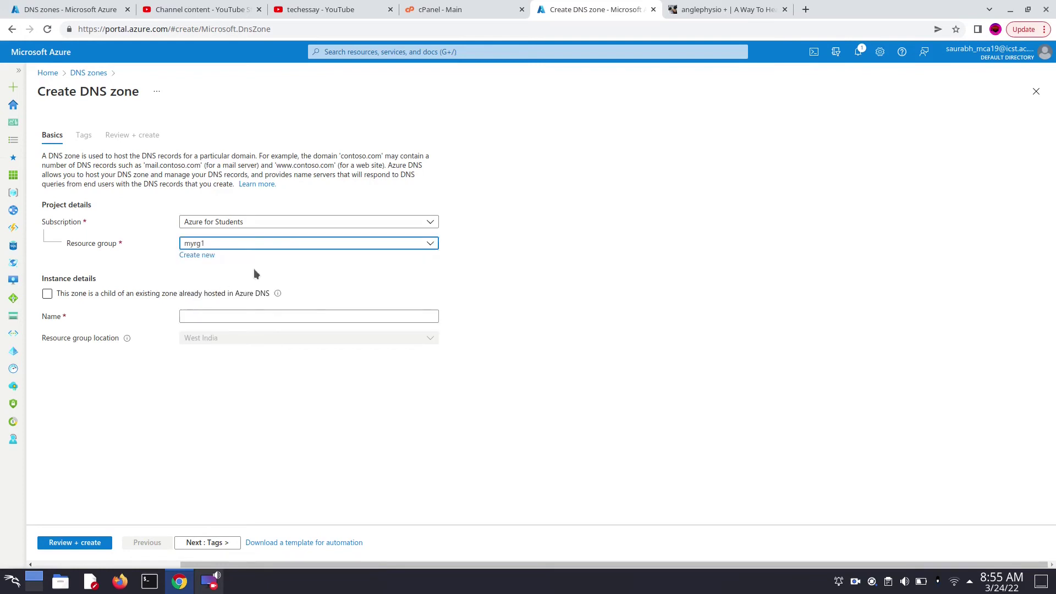
left_click(245, 317)
type("a")
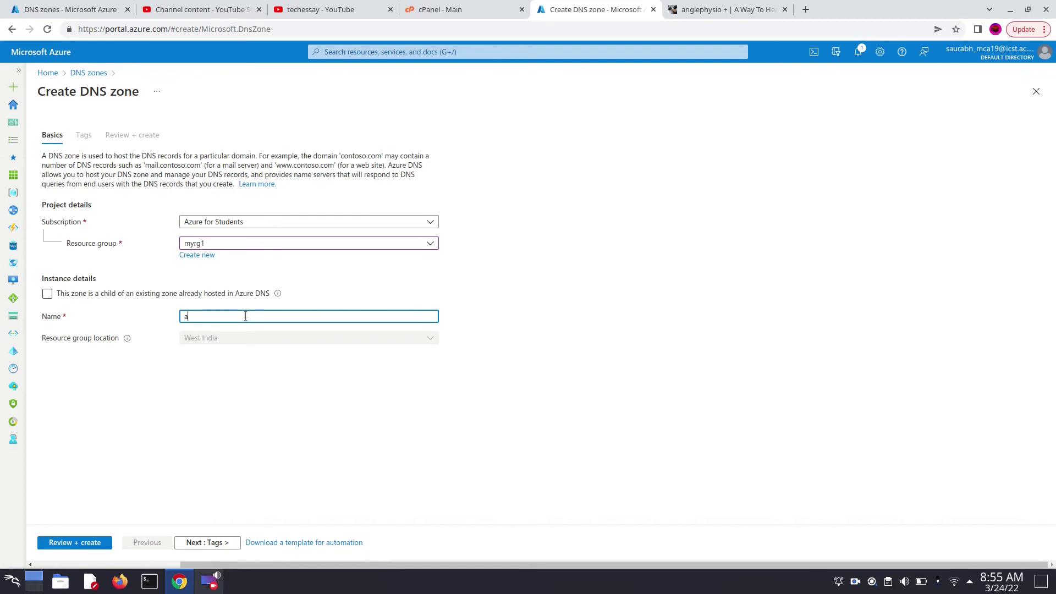
type("nlep")
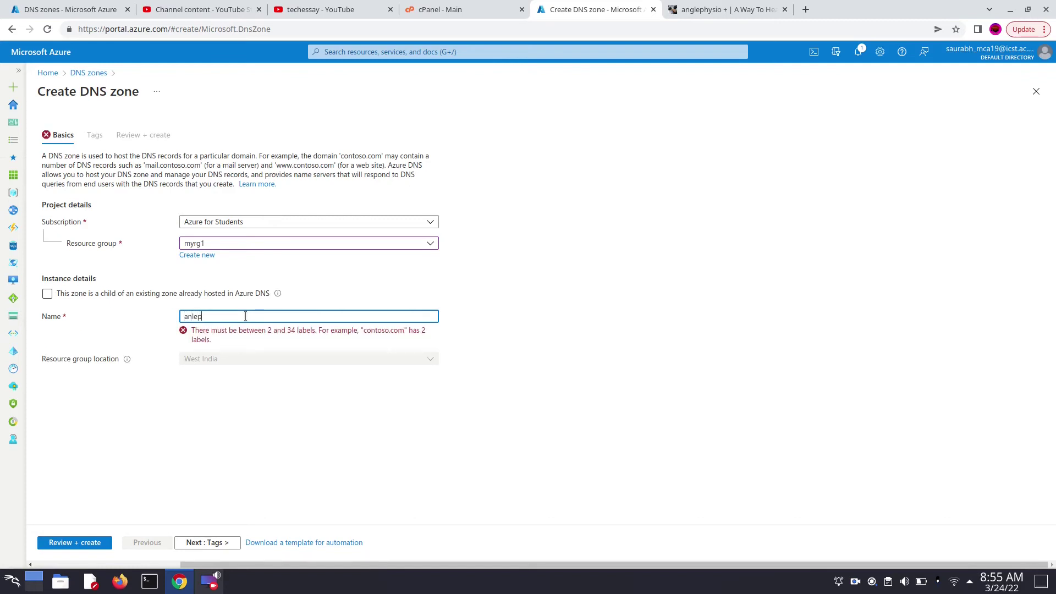
type("hysio")
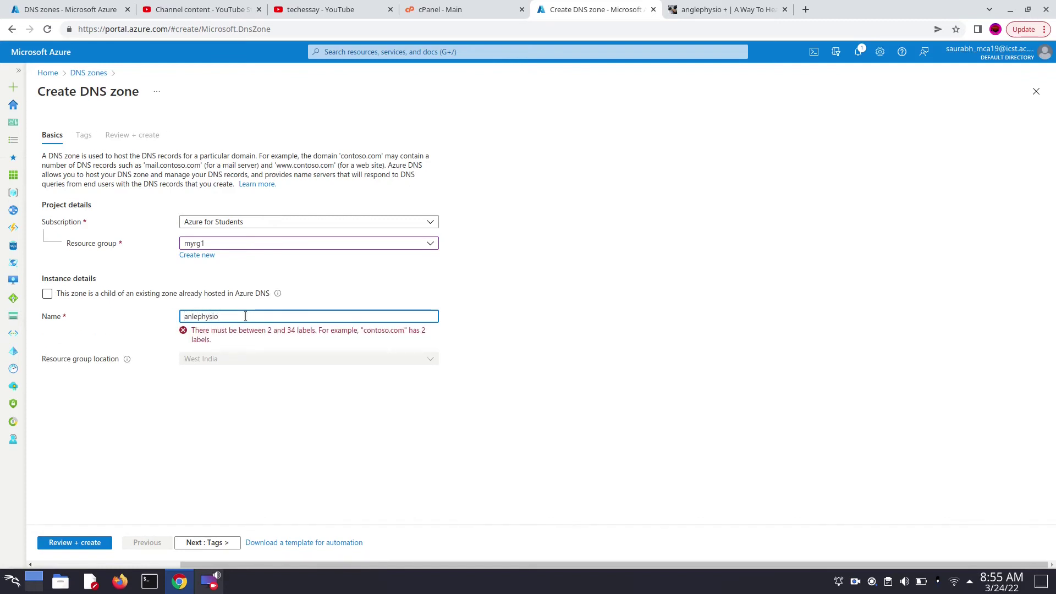
type(".in")
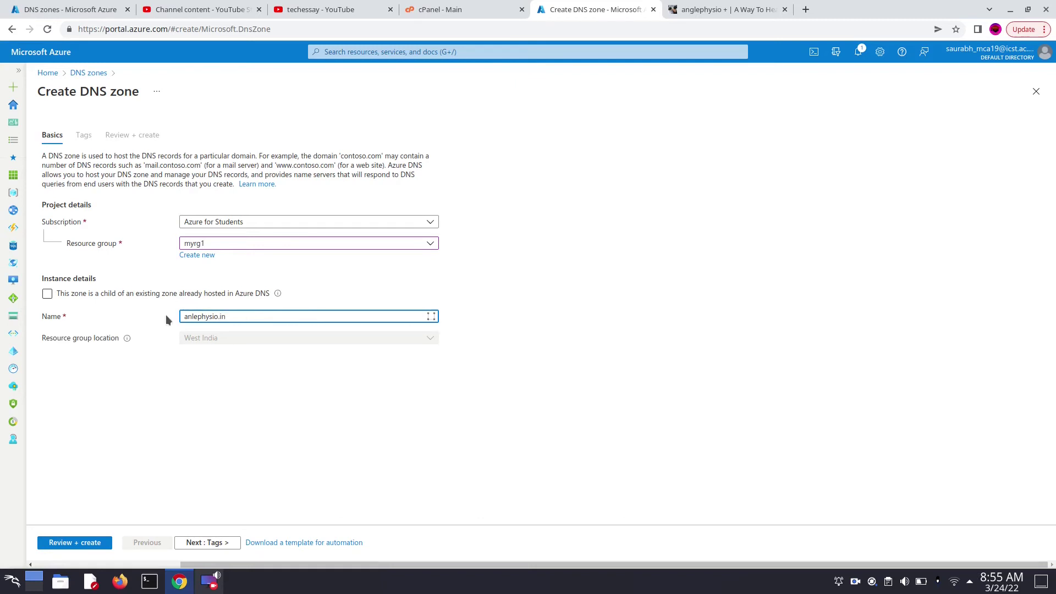
left_click(193, 316)
type("g")
left_click(81, 544)
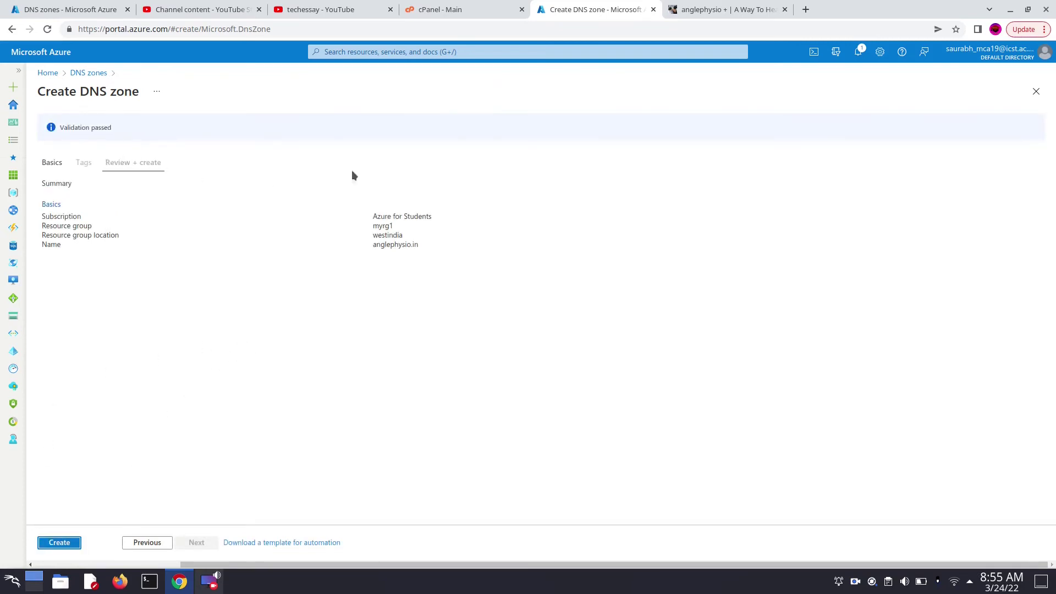
left_click(62, 544)
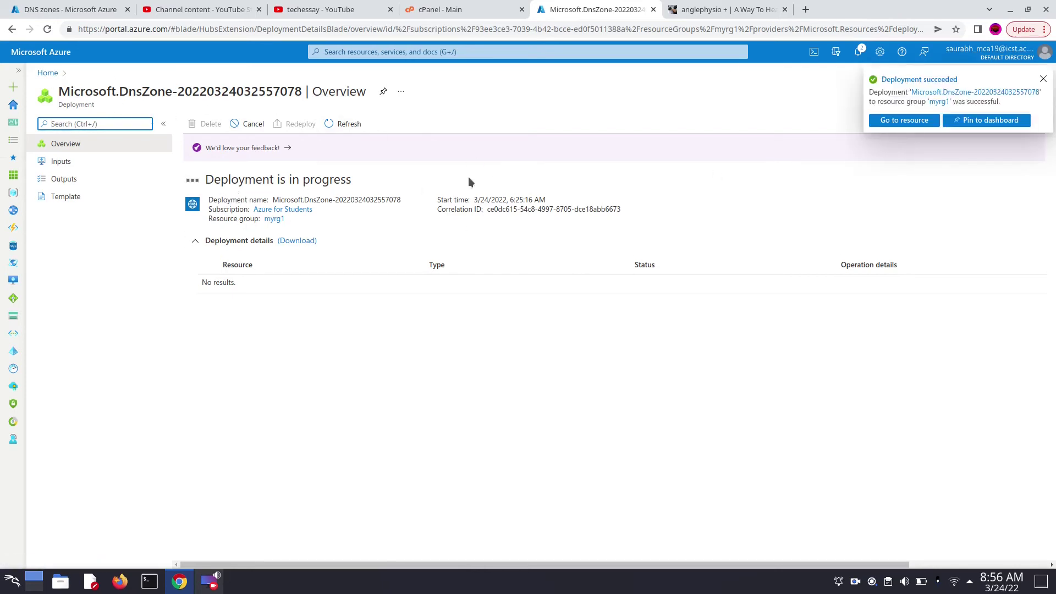
Step: Open the deployed anglephysio.in DNS zone and begin adding a record set
left_click(901, 120)
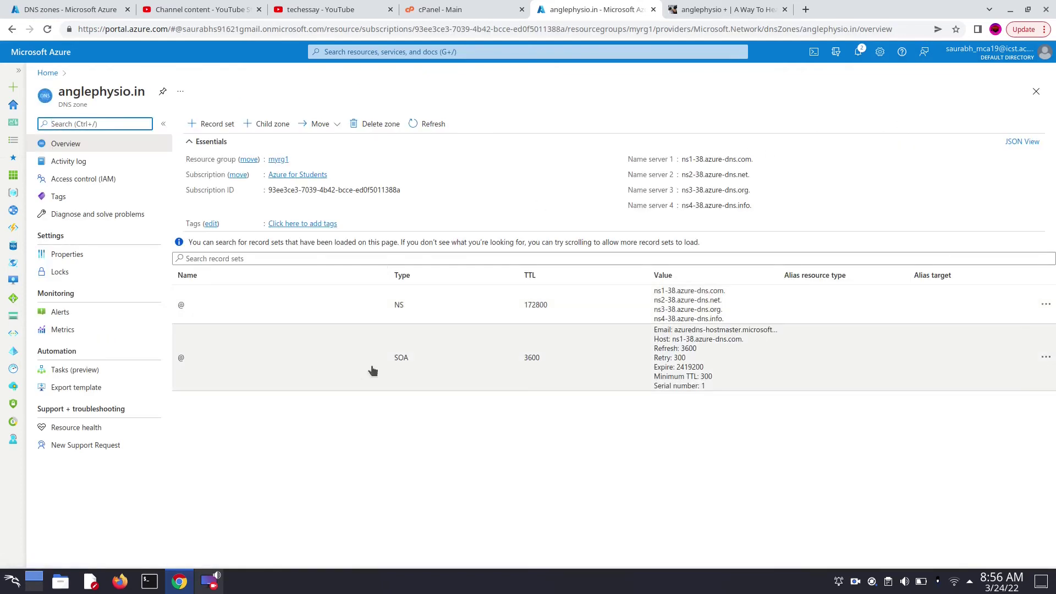
left_click(218, 125)
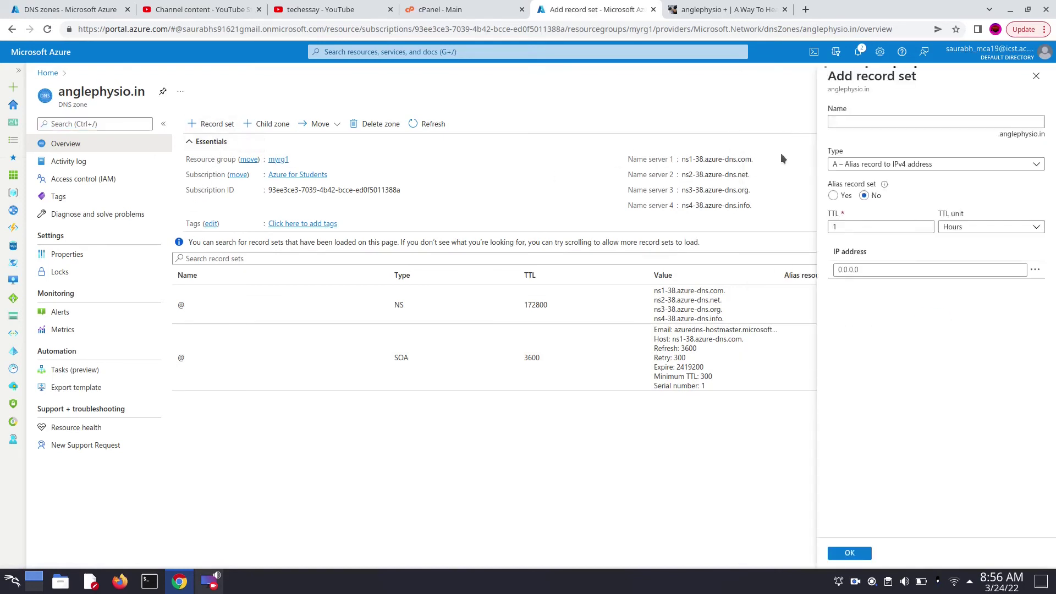
left_click(858, 122)
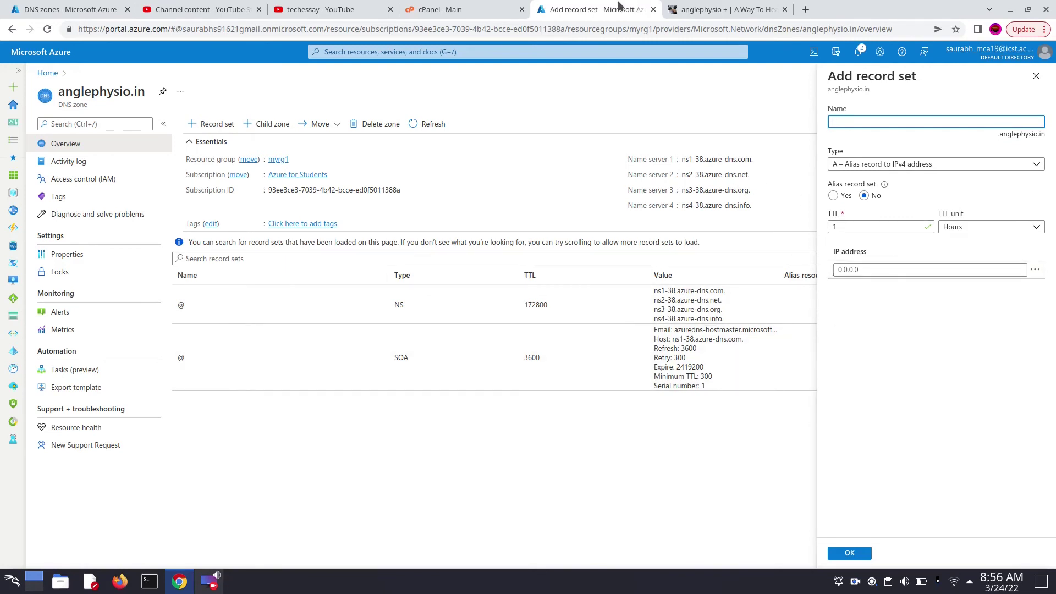
Step: Search the web for azure portal in a new browser tab and sign in to a second Azure portal session
left_click(805, 9)
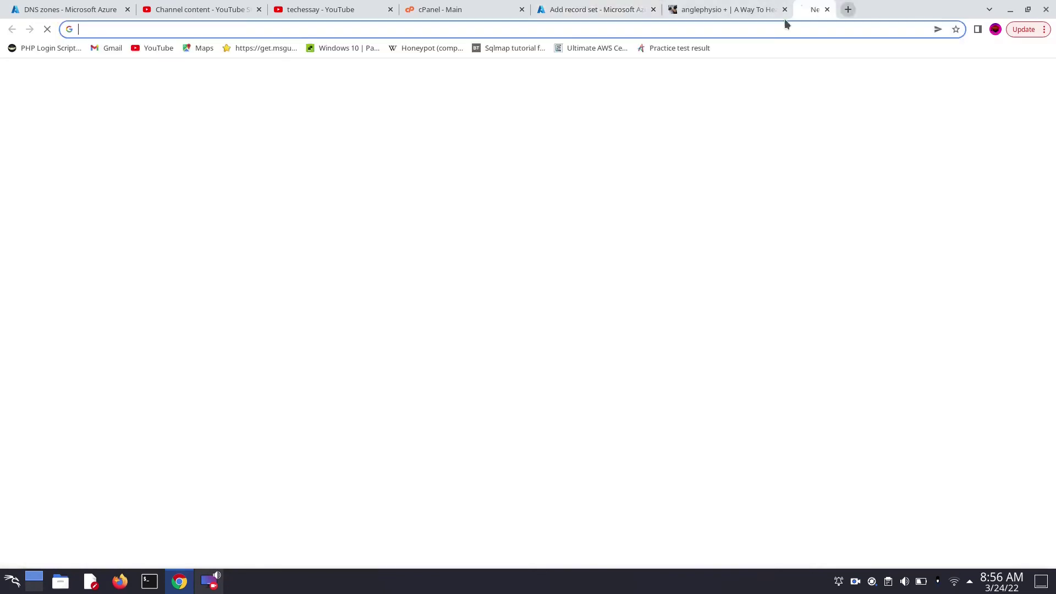
left_click(762, 31)
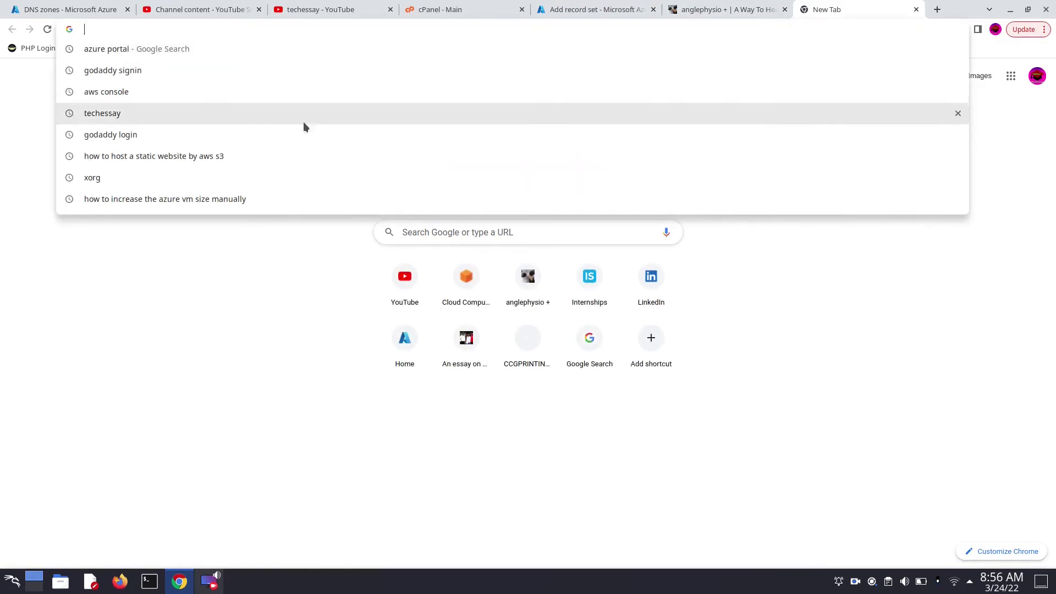
key("Down")
key("Return")
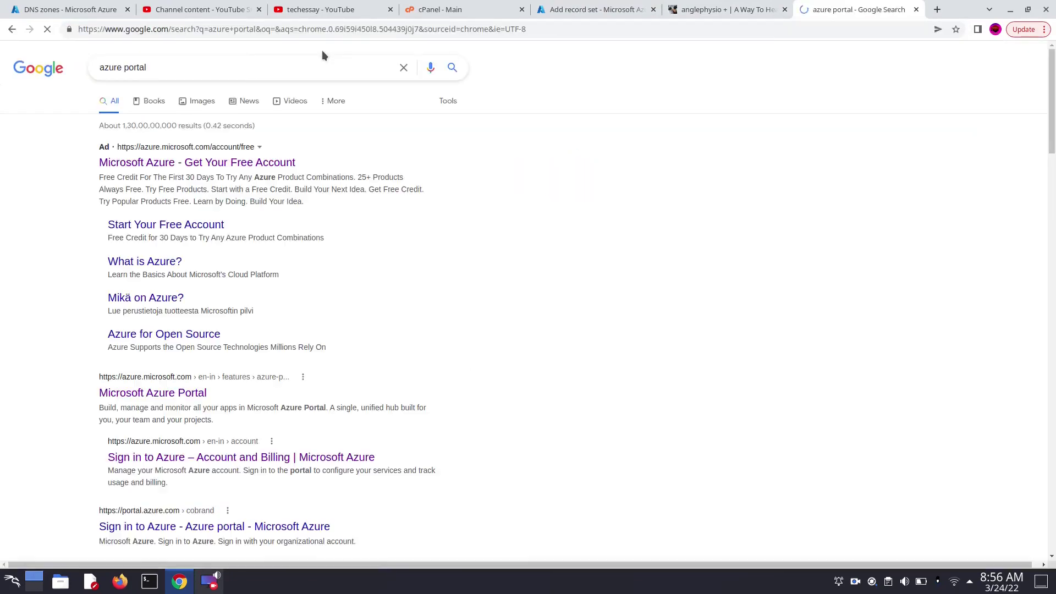
left_click(151, 394)
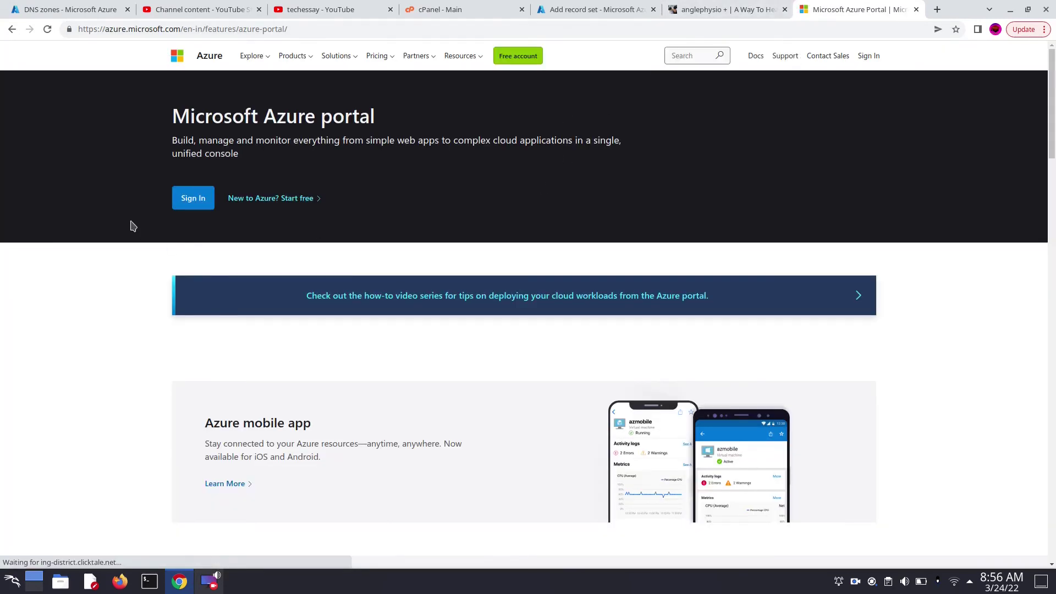
left_click(190, 203)
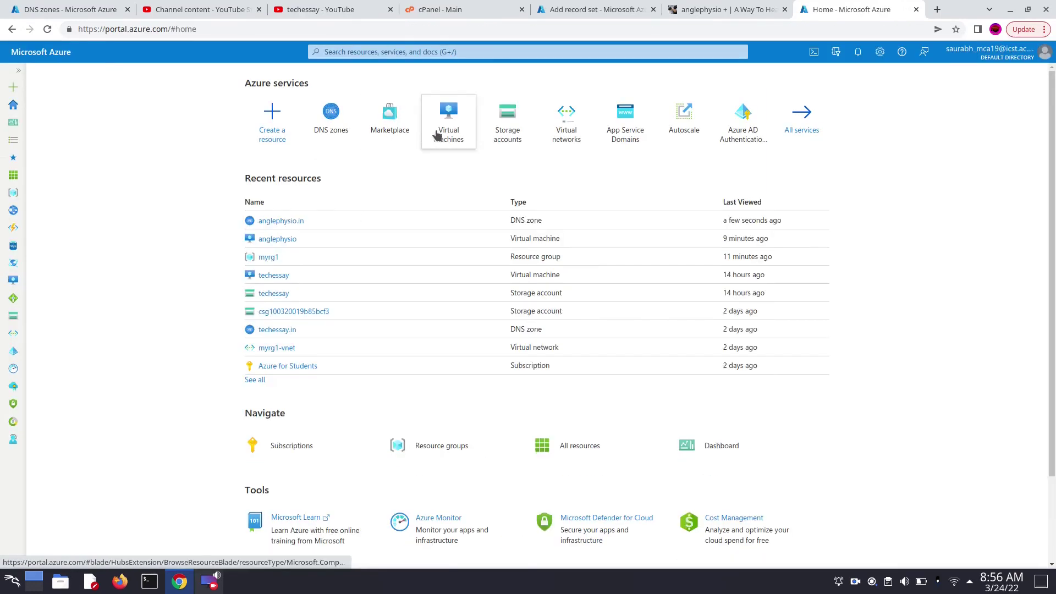
Step: Copy the public IP address of the anglephysio virtual machine and close the migrated site's browser tab
left_click(437, 135)
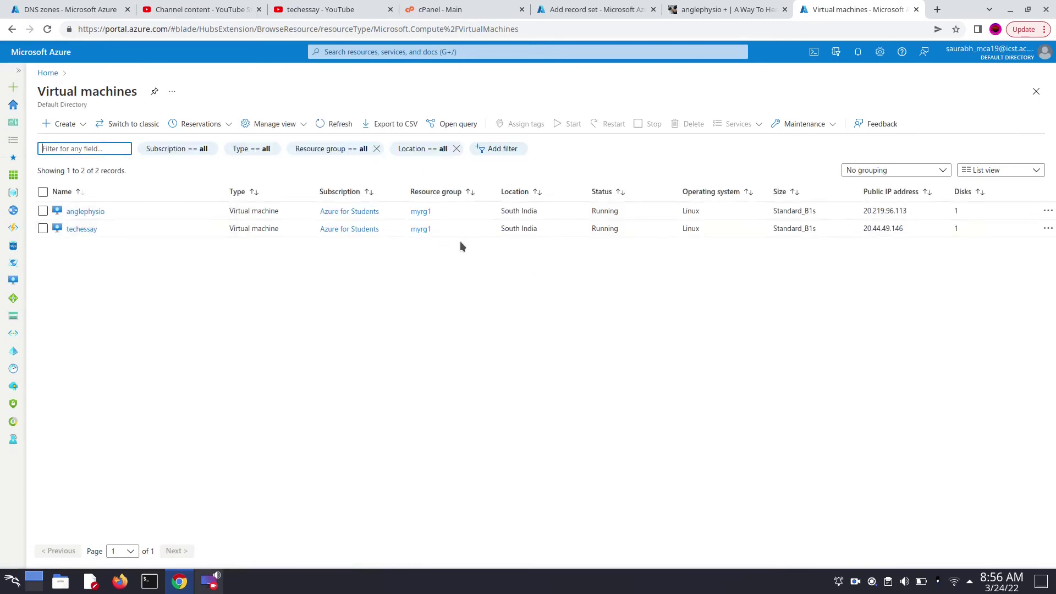
left_click(96, 212)
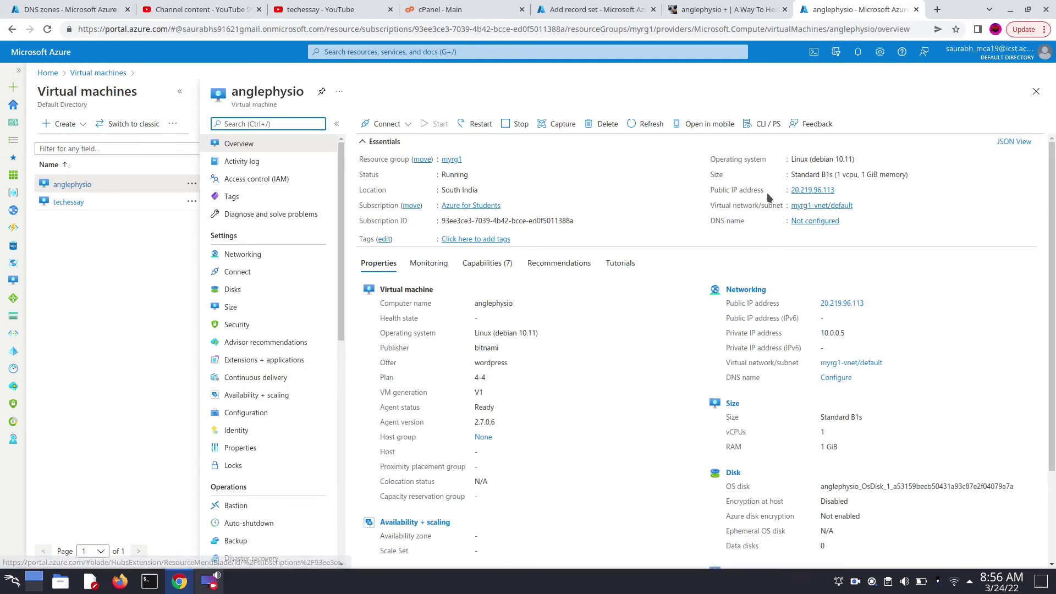
left_click(842, 190)
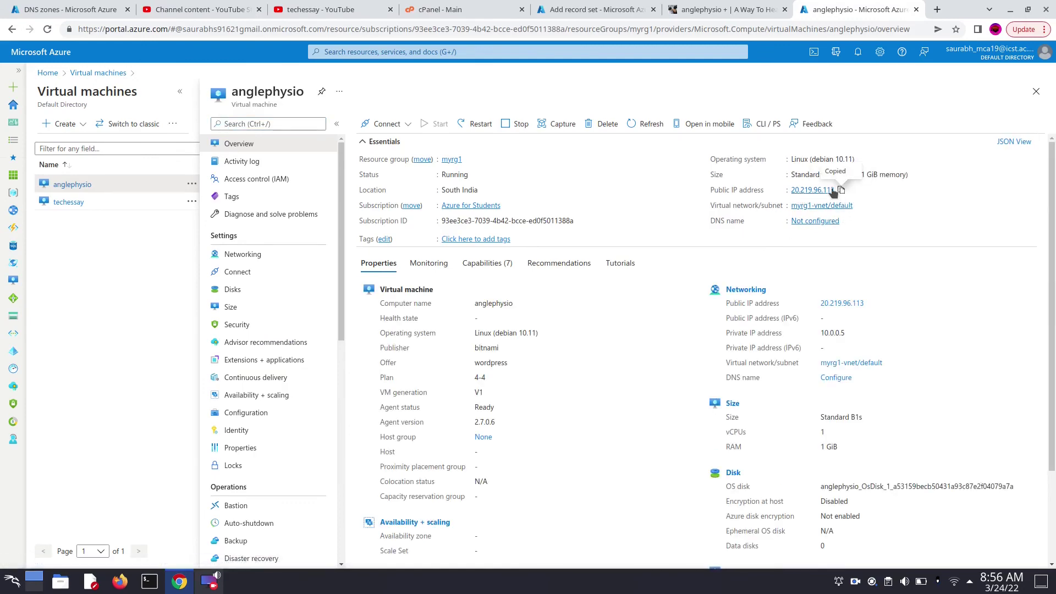
left_click(688, 10)
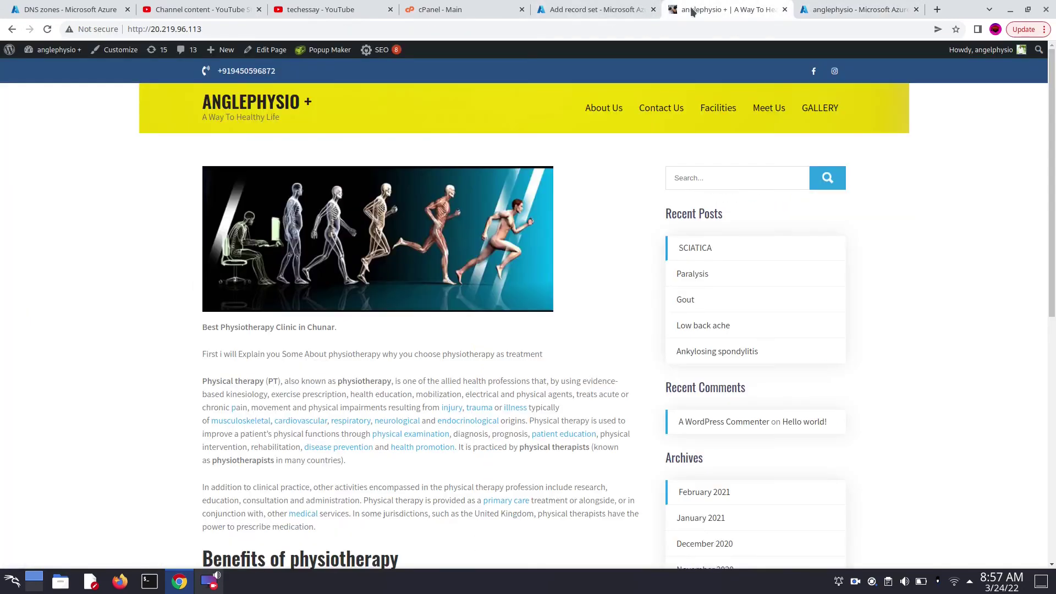
left_click(785, 10)
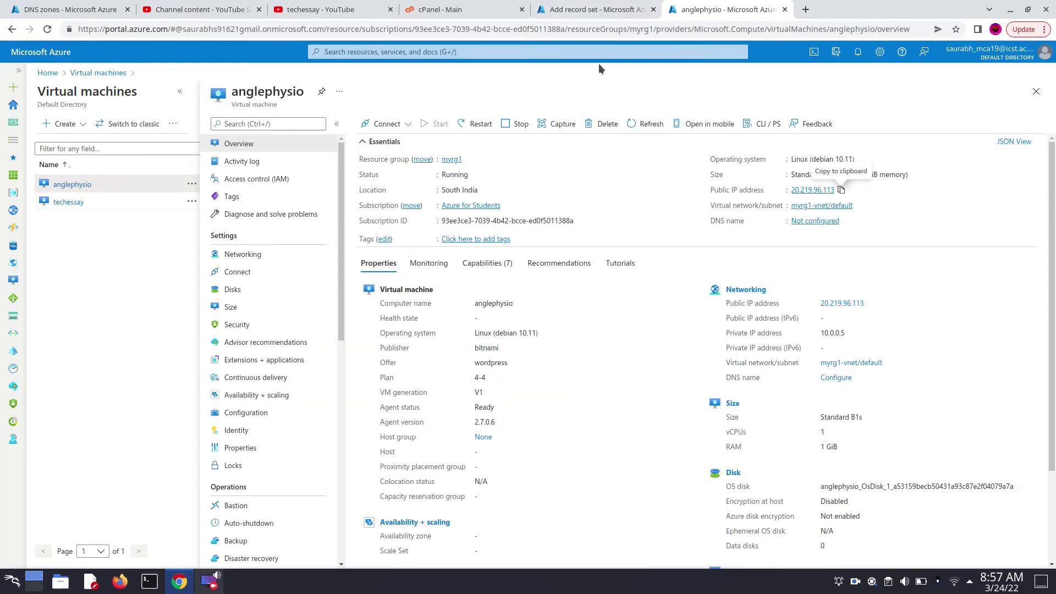
Step: Add an A record with an empty name to the anglephysio.in zone, using IP address 20.219.96.113
left_click(596, 9)
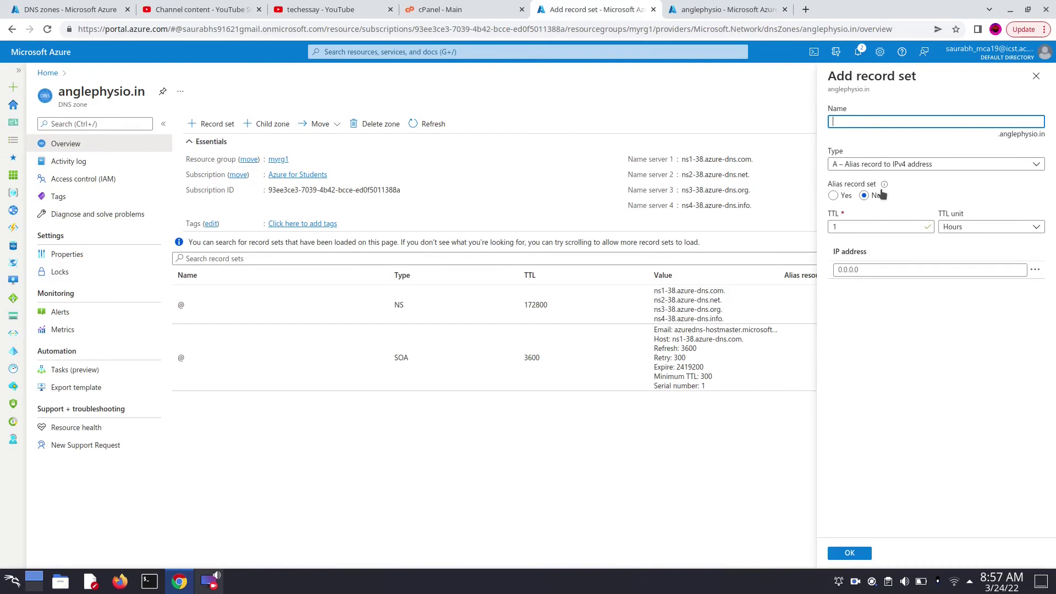
left_click(869, 269)
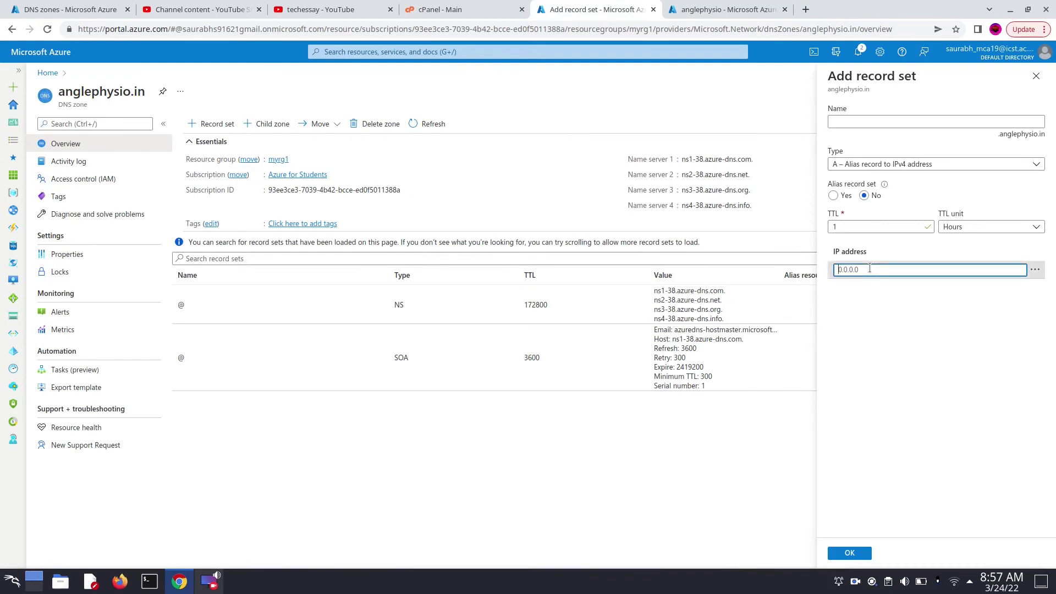
key("ctrl+v")
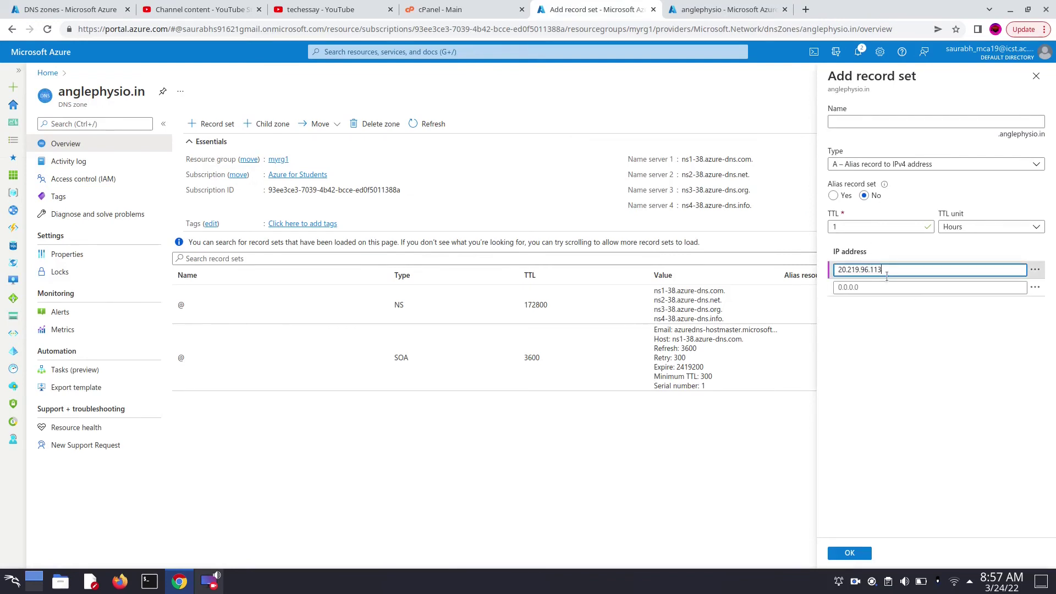
left_click(848, 554)
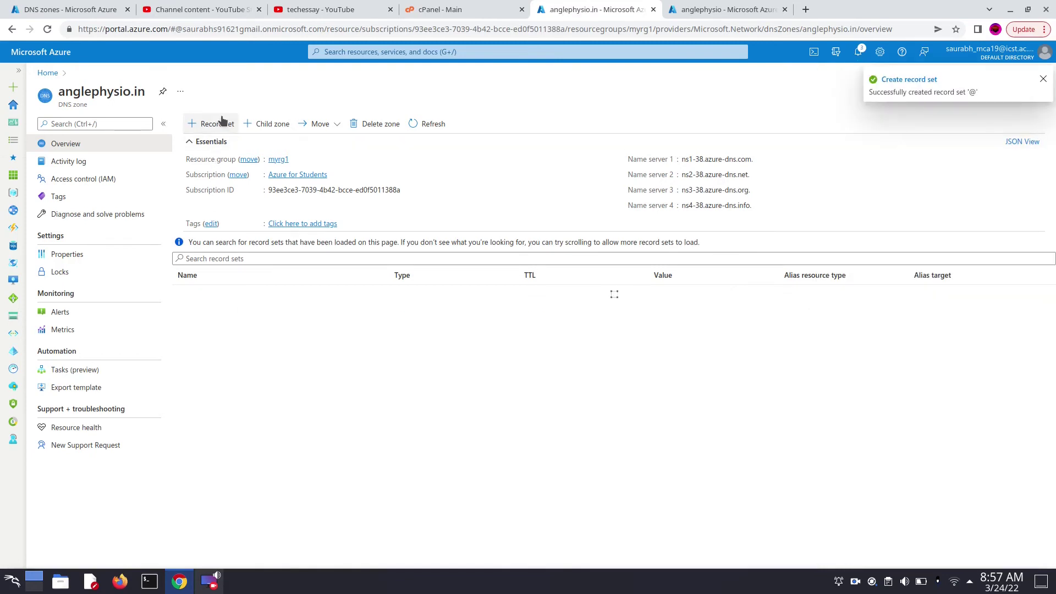
Step: Add a CNAME record set named www to the anglephysio.in zone, with anglephysio.in as its alias
left_click(220, 125)
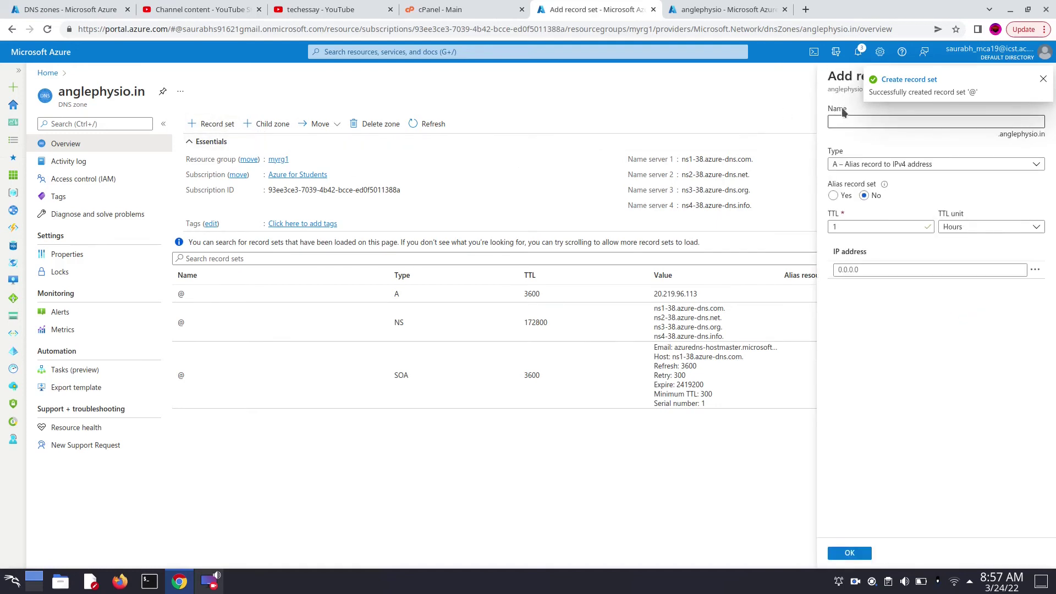
left_click(830, 122)
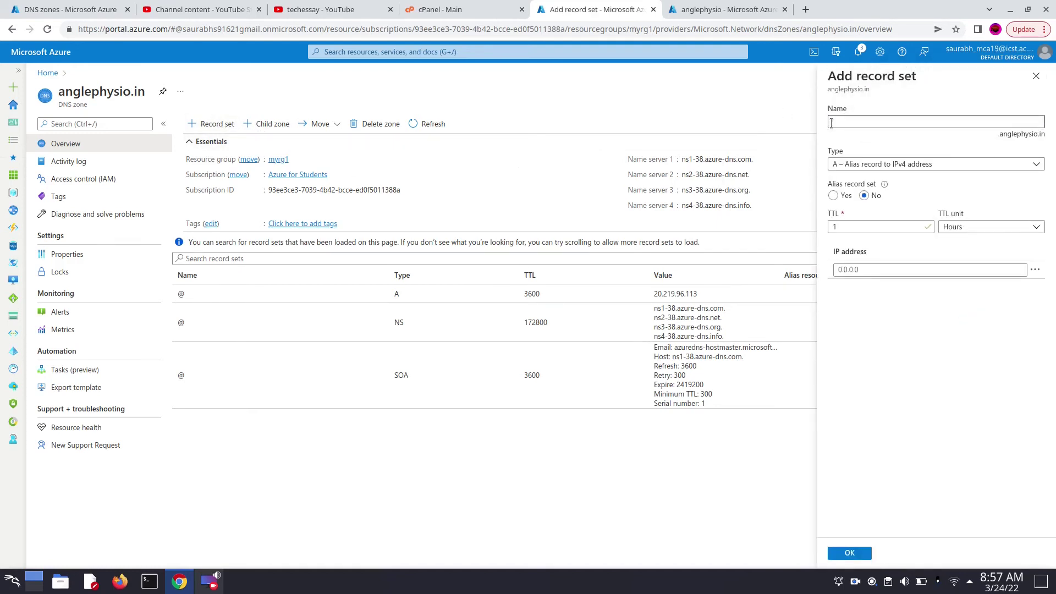
left_click(836, 122)
type("ww")
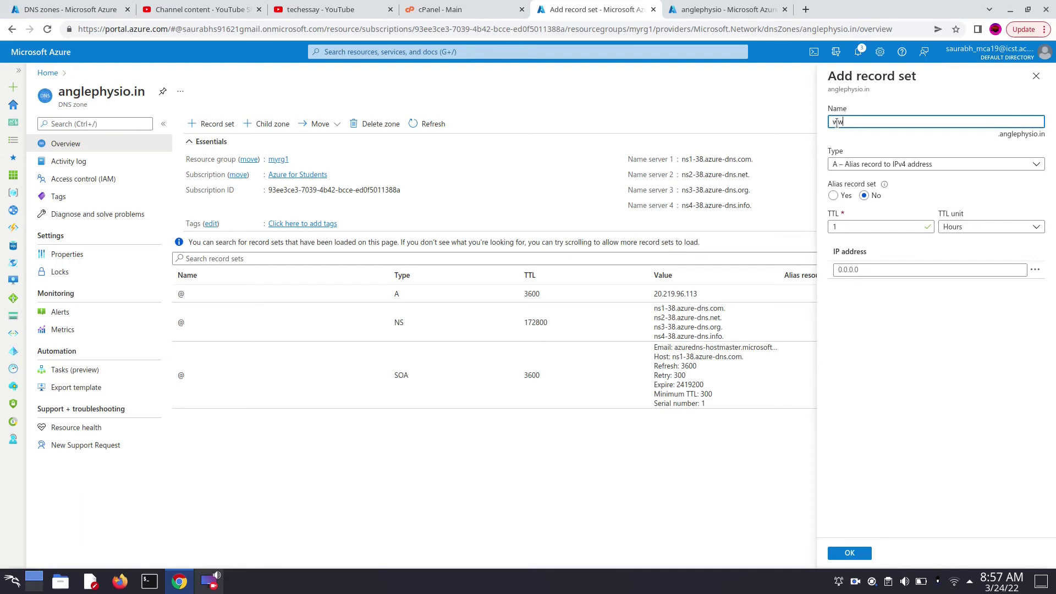
type("w")
left_click(964, 165)
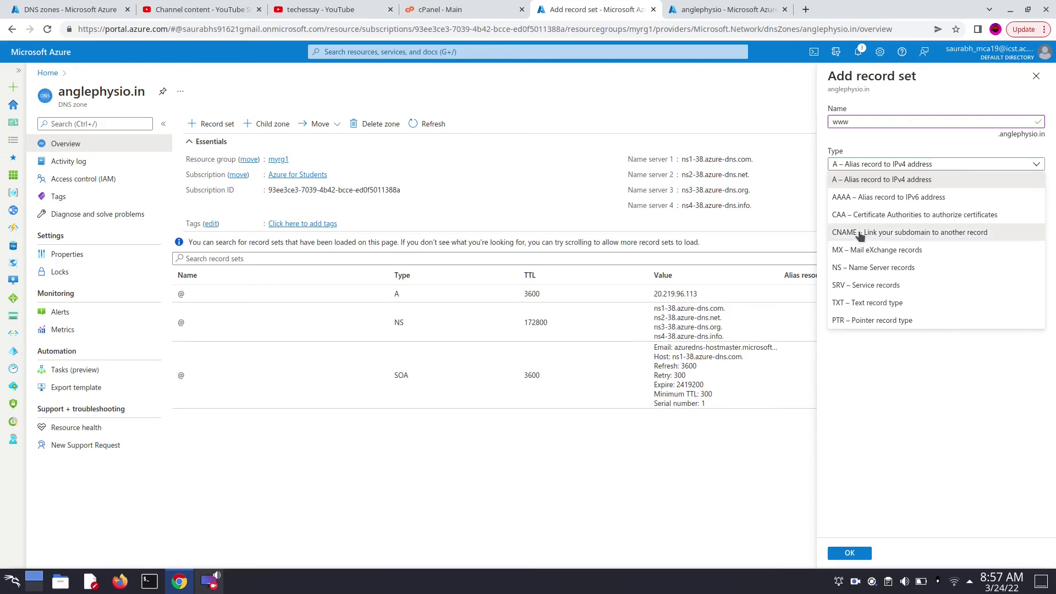
left_click(859, 233)
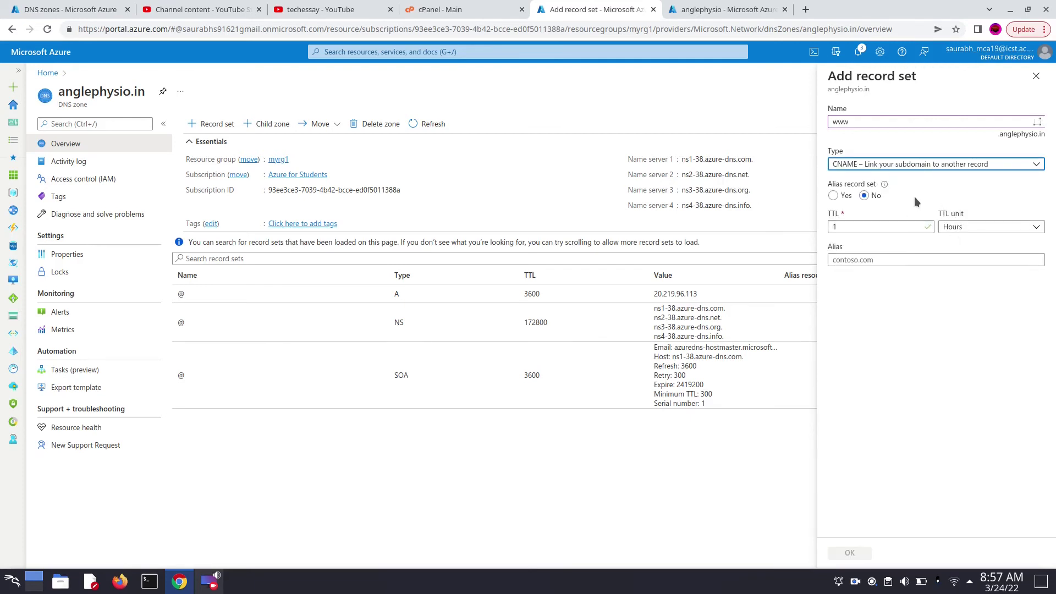
left_click(871, 260)
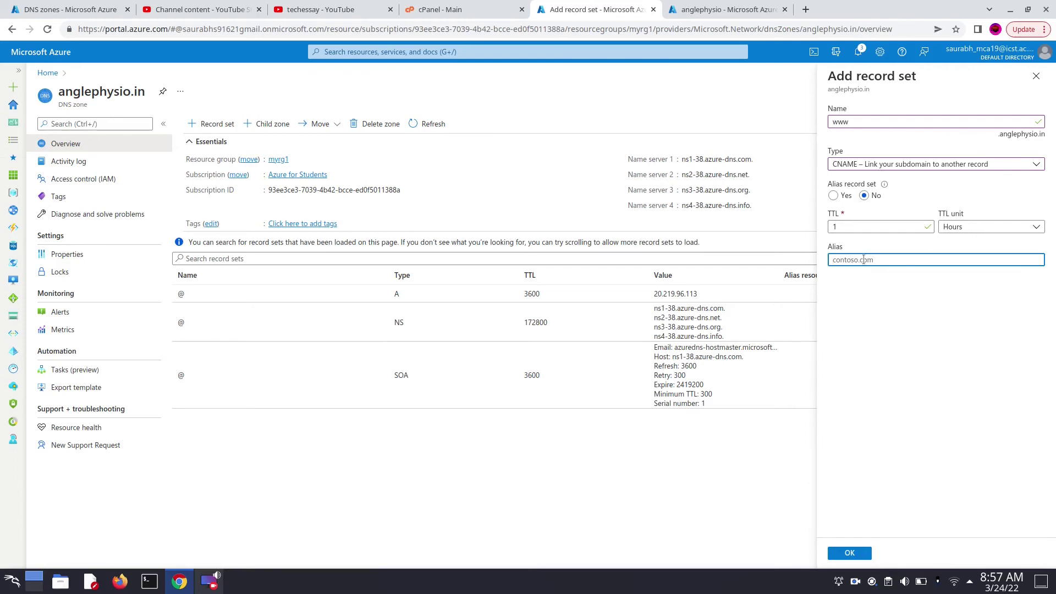
type("a")
type(".in")
left_click(861, 553)
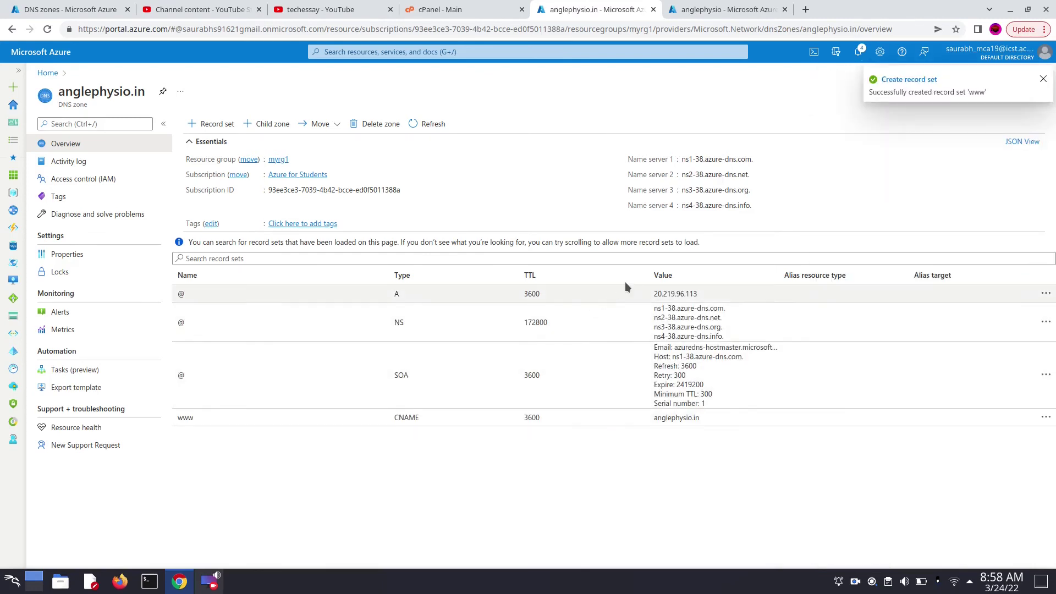
Step: Search the web for godaddy in a new browser tab and go to the GoDaddy sign-in from the results
left_click(806, 9)
left_click(772, 26)
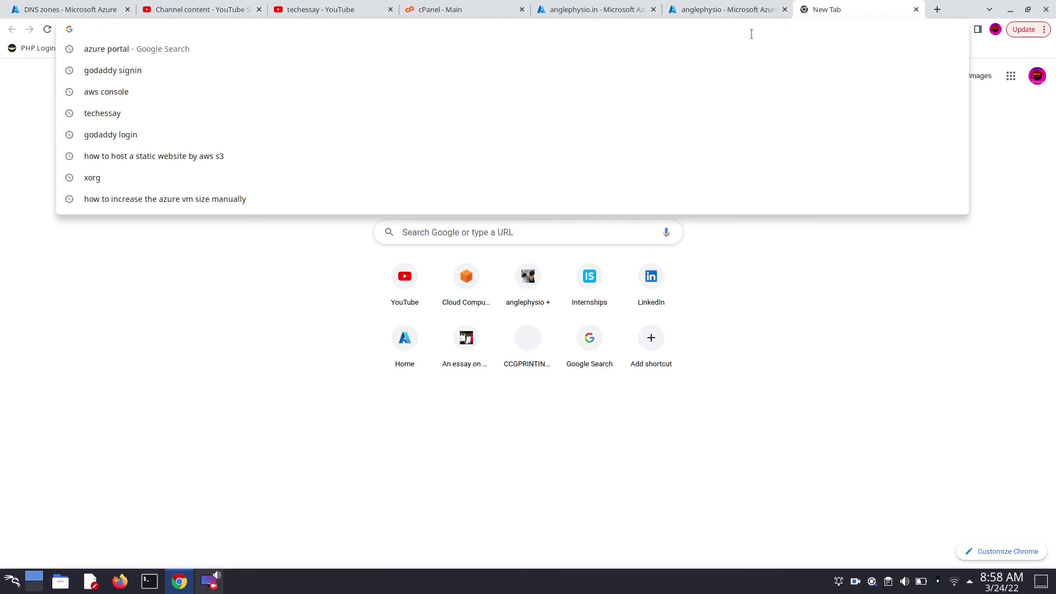
type("godady")
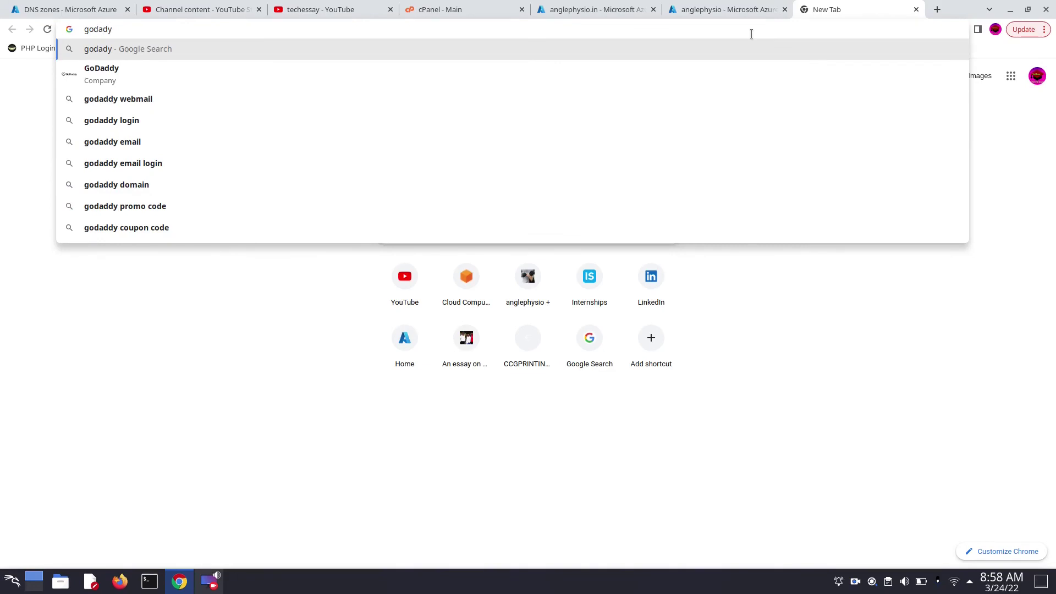
type("d")
key("Return")
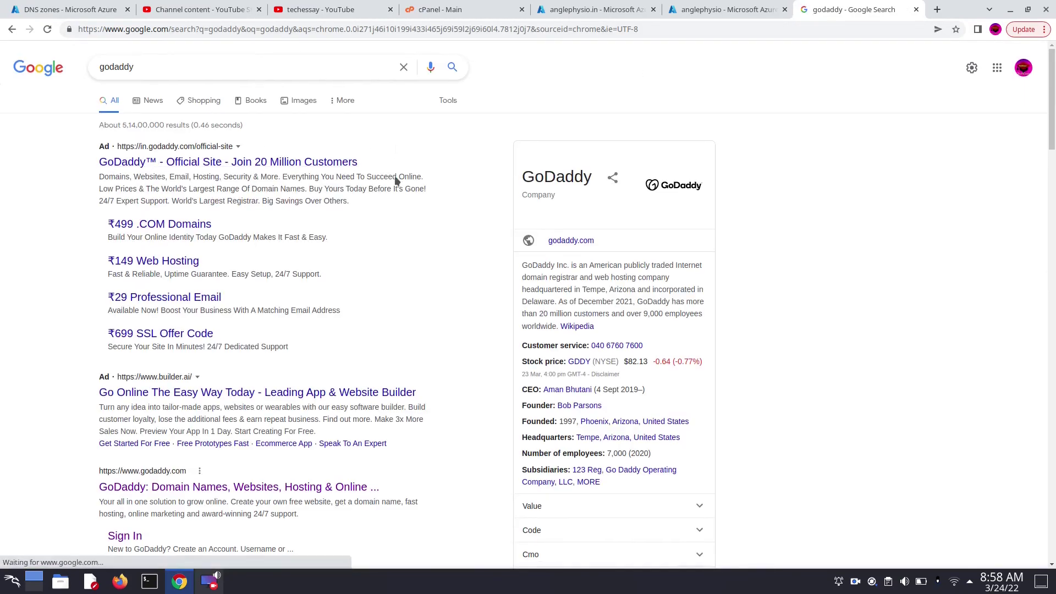
scroll(220, 220, "down", 2)
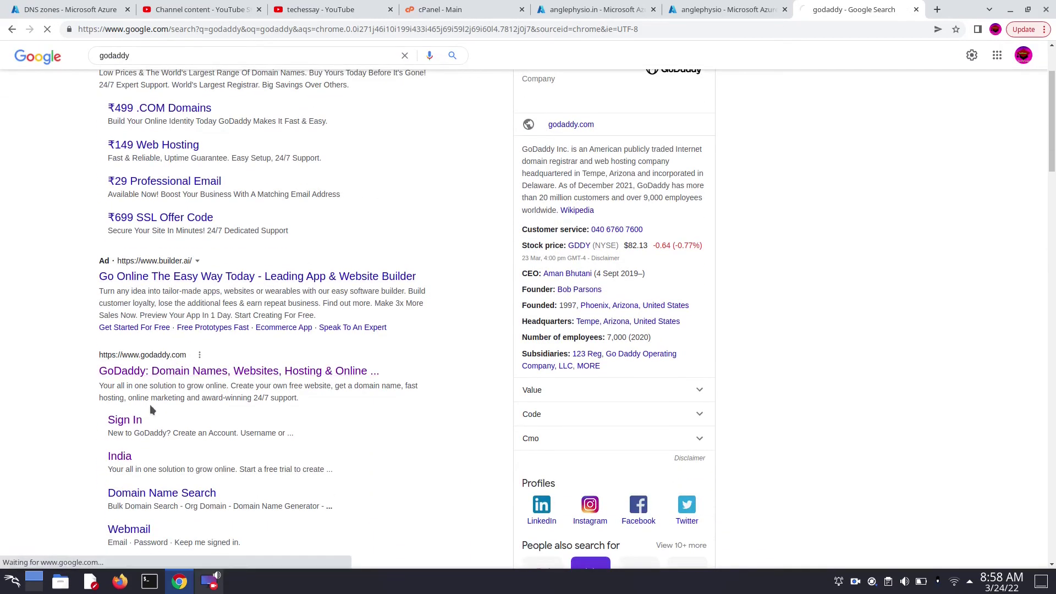
left_click(124, 421)
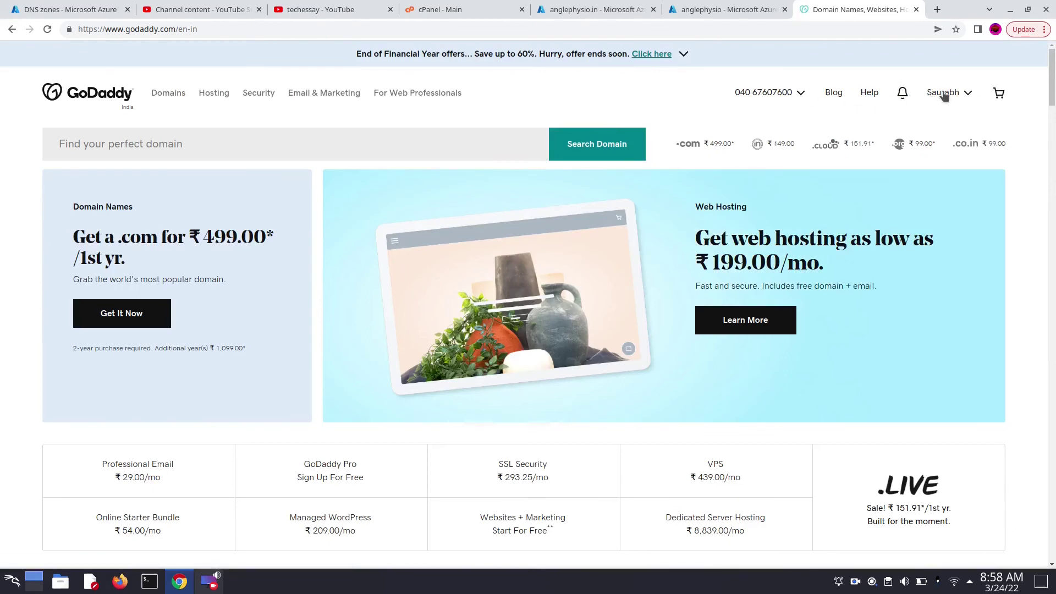
Step: Go to the GoDaddy account's products and open DNS management for the anglephysio.in domain
left_click(931, 95)
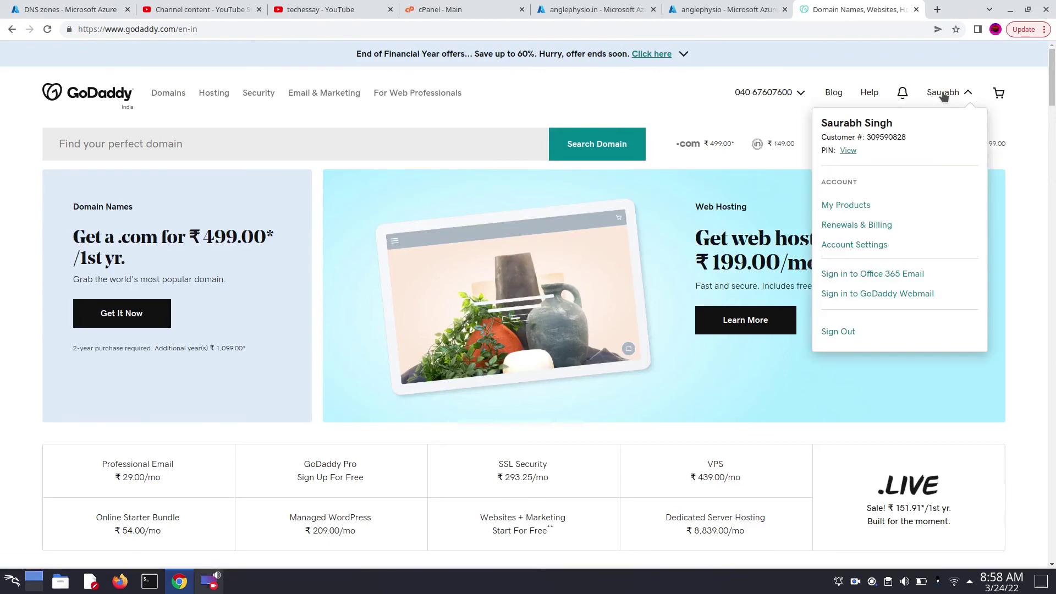
left_click(848, 208)
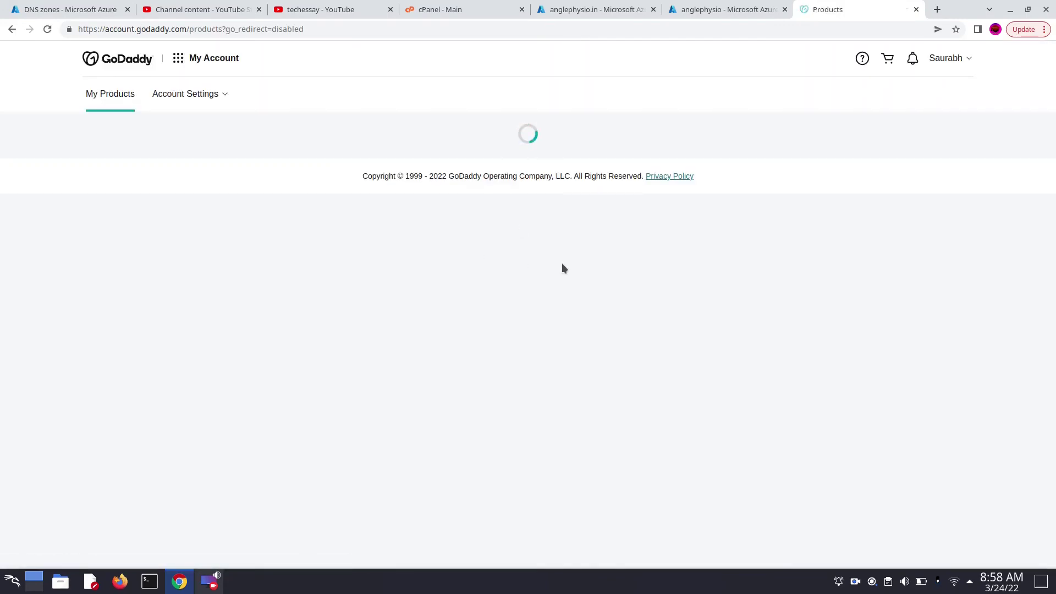
scroll(358, 332, "down", 5)
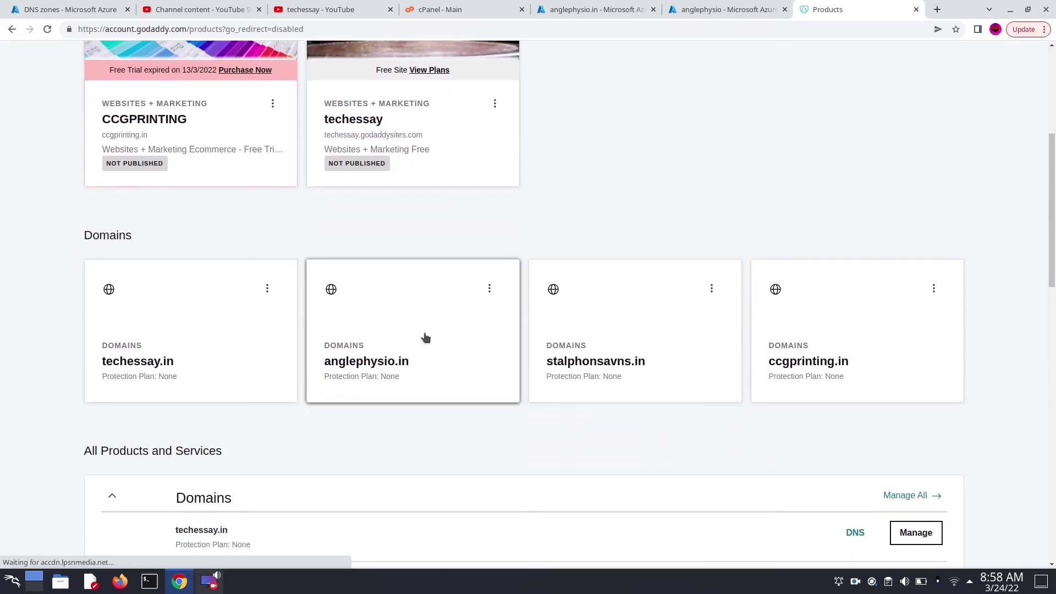
left_click(490, 290)
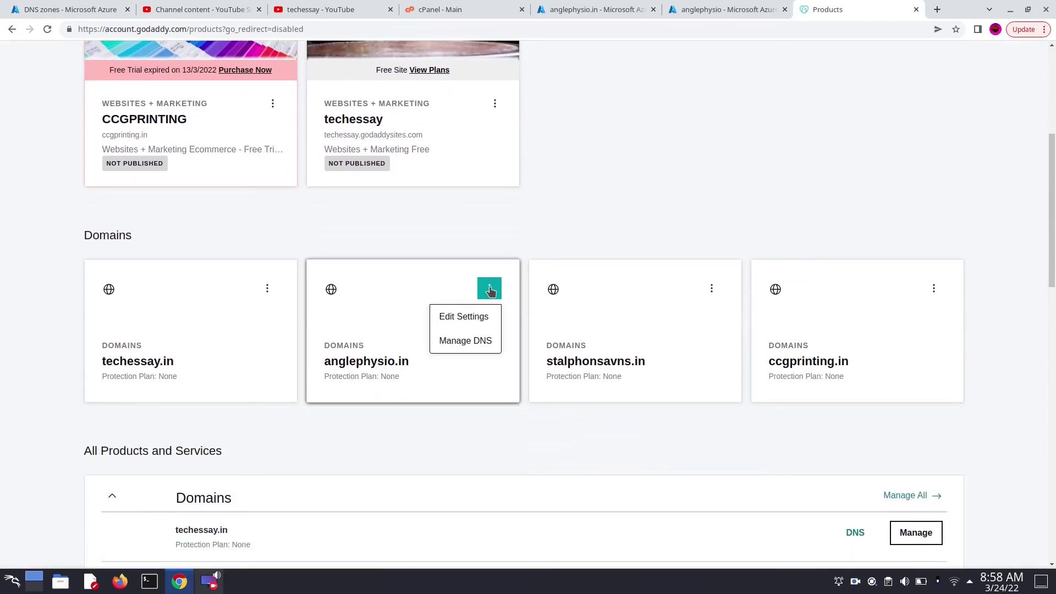
left_click(459, 340)
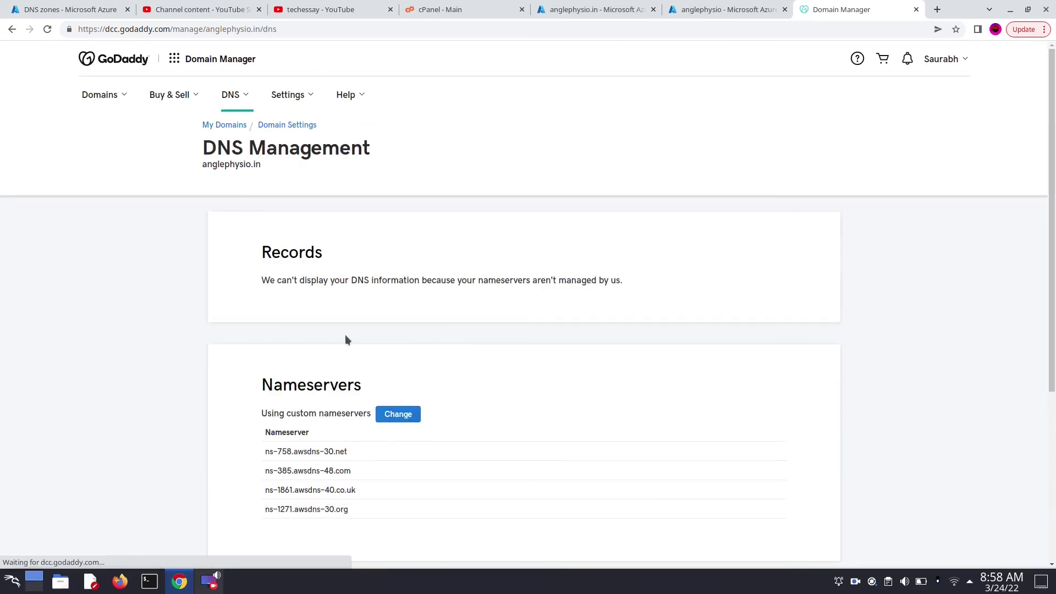
Step: Open the nameserver settings of anglephysio.in for editing, signing in again with the Google account
scroll(345, 339, "down", 3)
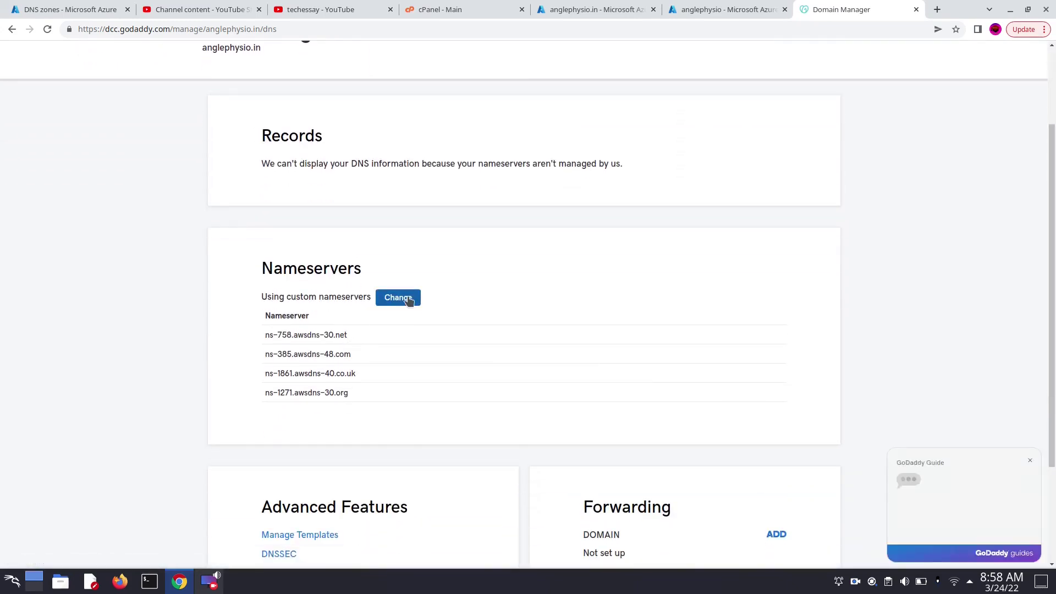
left_click(390, 305)
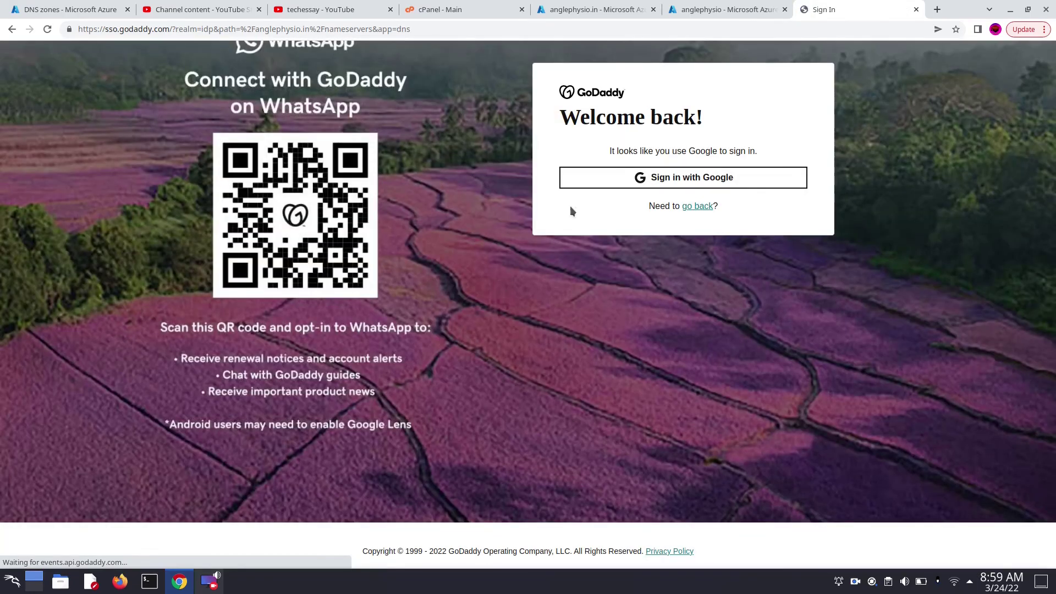
left_click(658, 182)
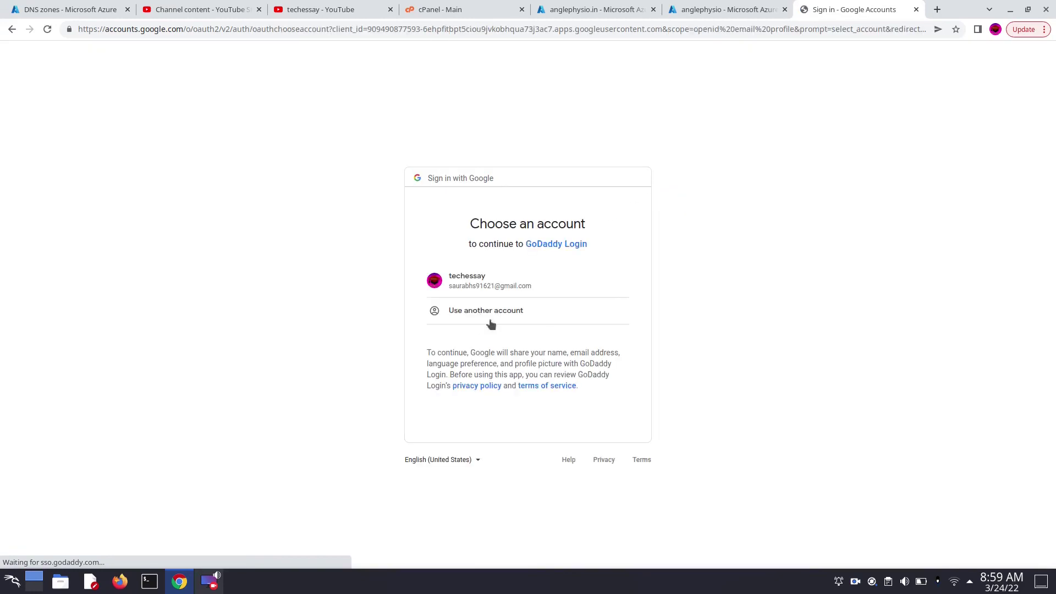
left_click(485, 281)
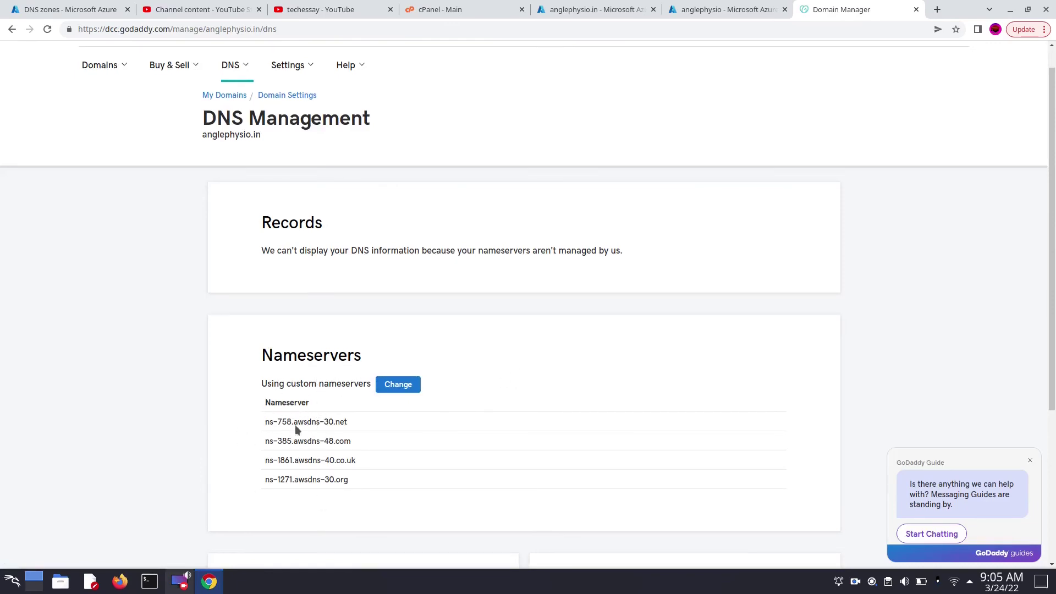
scroll(278, 392, "down", 2)
scroll(278, 392, "up", 1)
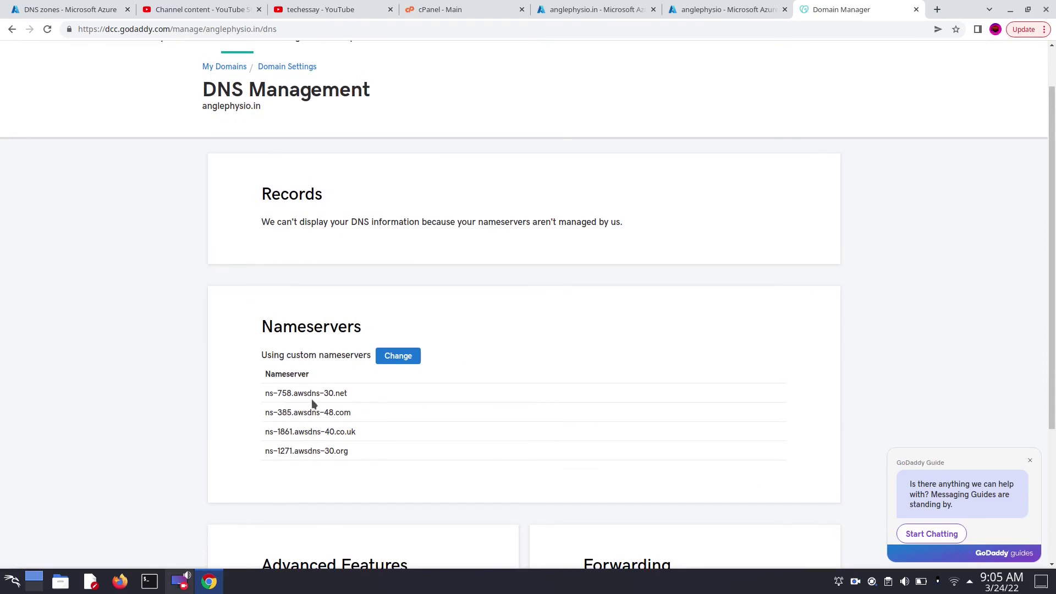
left_click(397, 358)
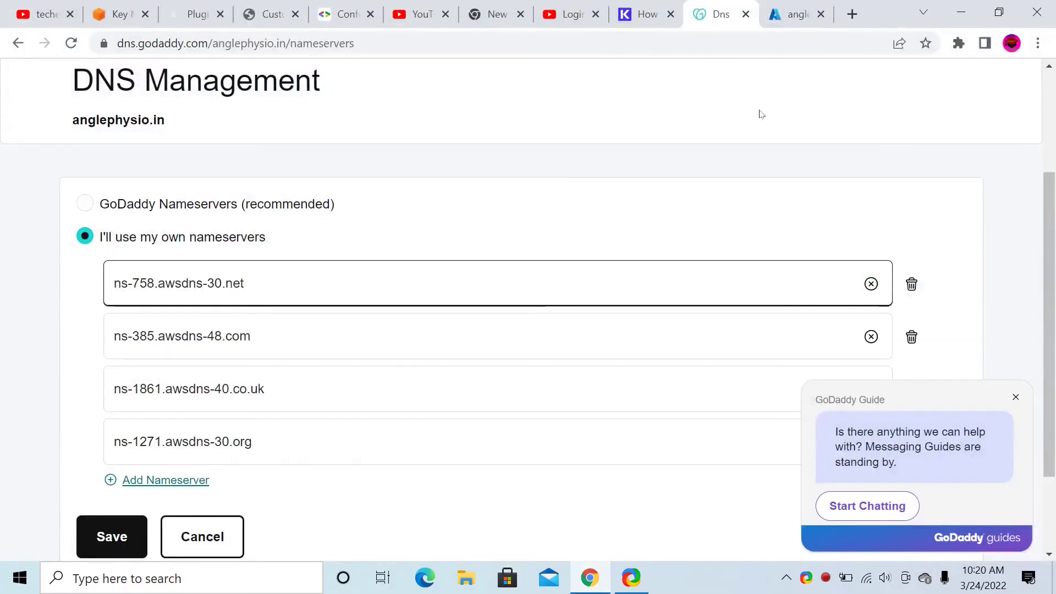
Step: Copy ns1-38.azure-dns.com from the Azure DNS zone and replace the domain's first GoDaddy nameserver with it
scroll(365, 308, "down", 2)
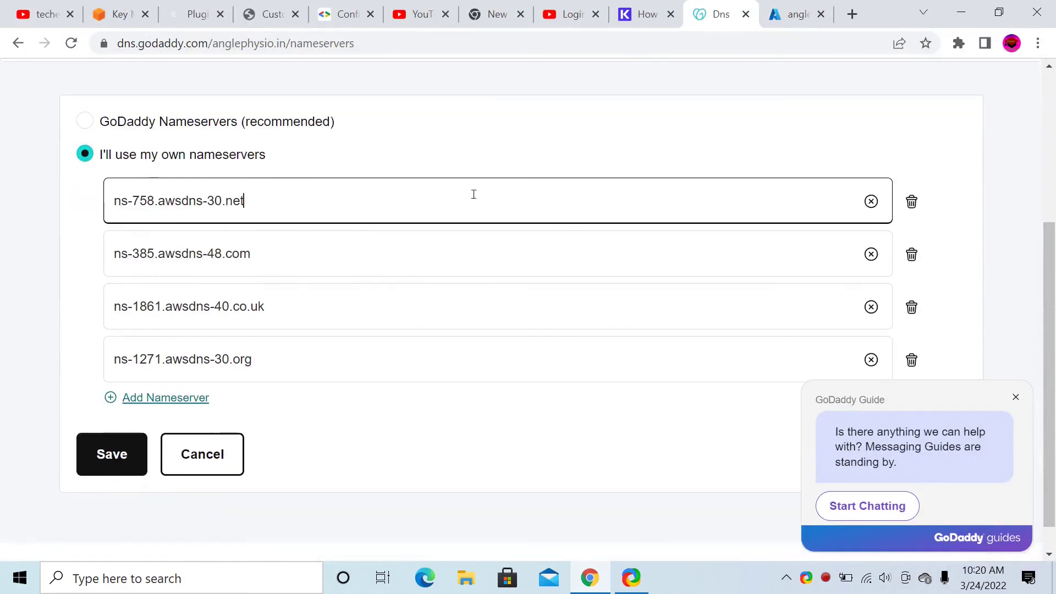
left_click(792, 17)
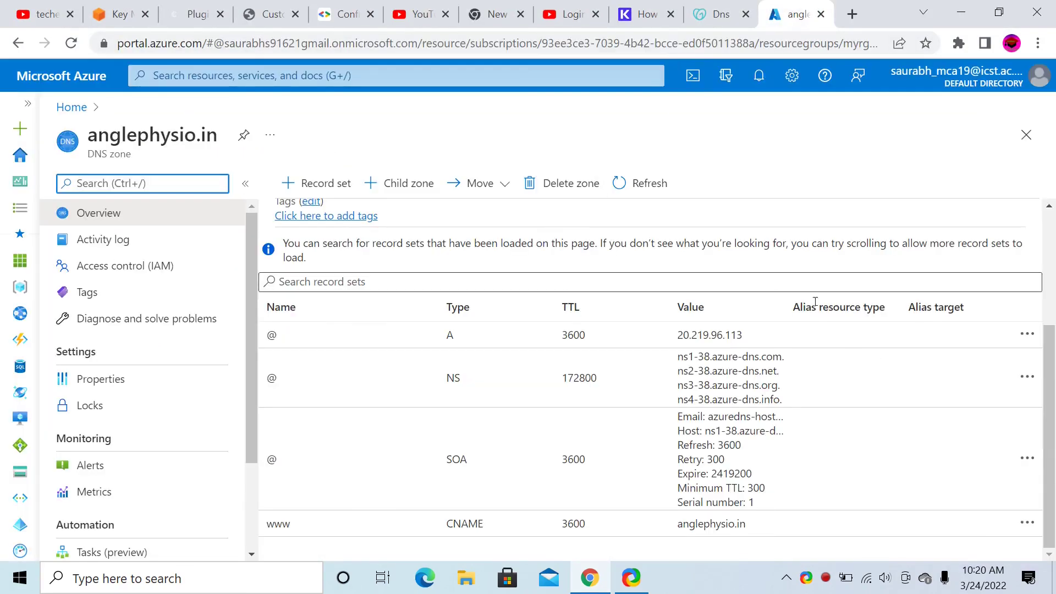
left_click_drag(676, 359, 781, 357)
key("ctrl+c")
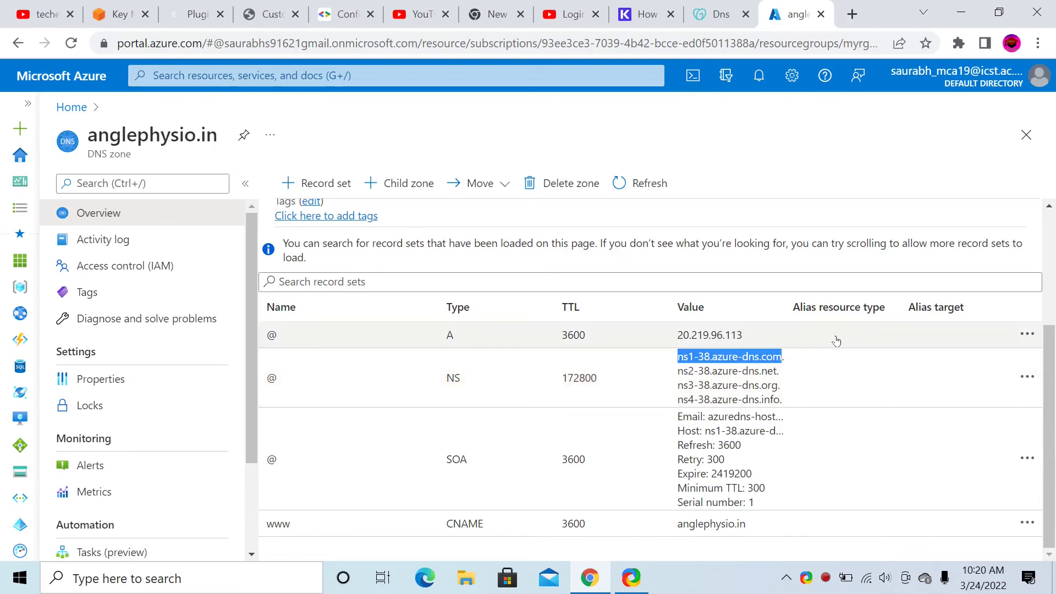
left_click(731, 4)
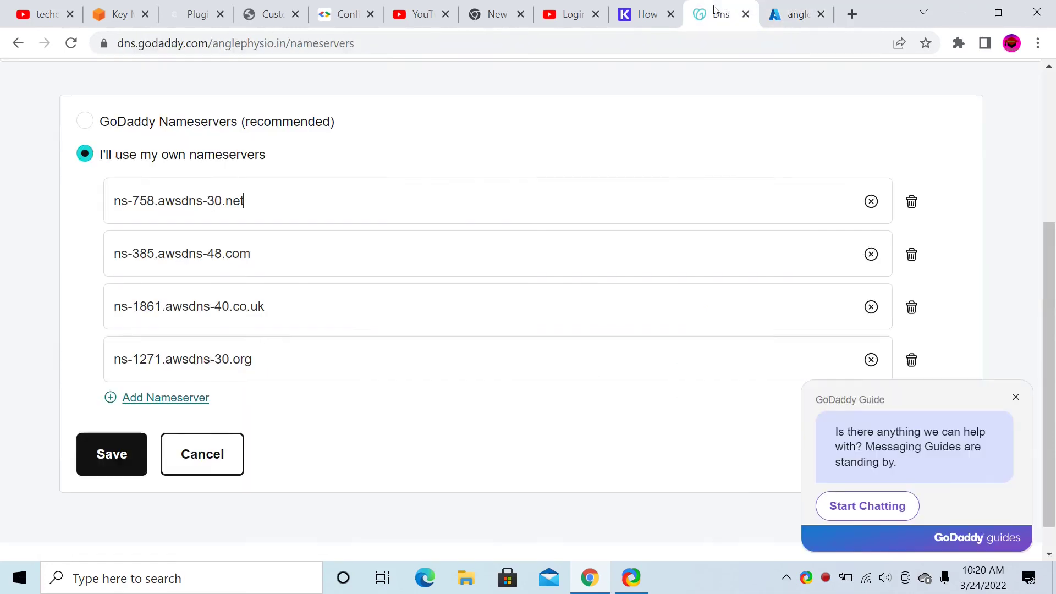
left_click(871, 201)
left_click(767, 208)
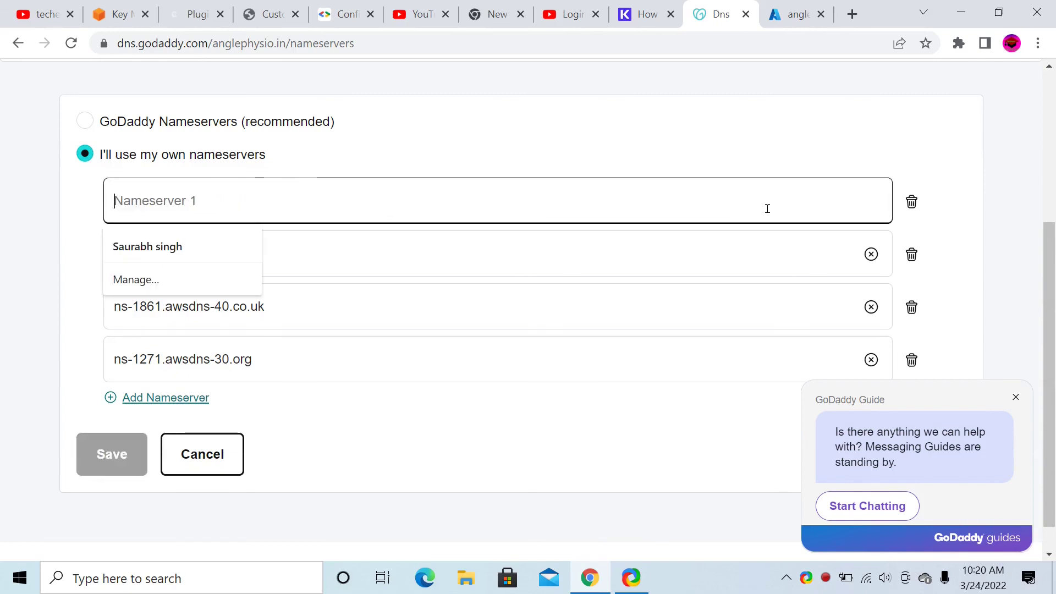
key("ctrl+v")
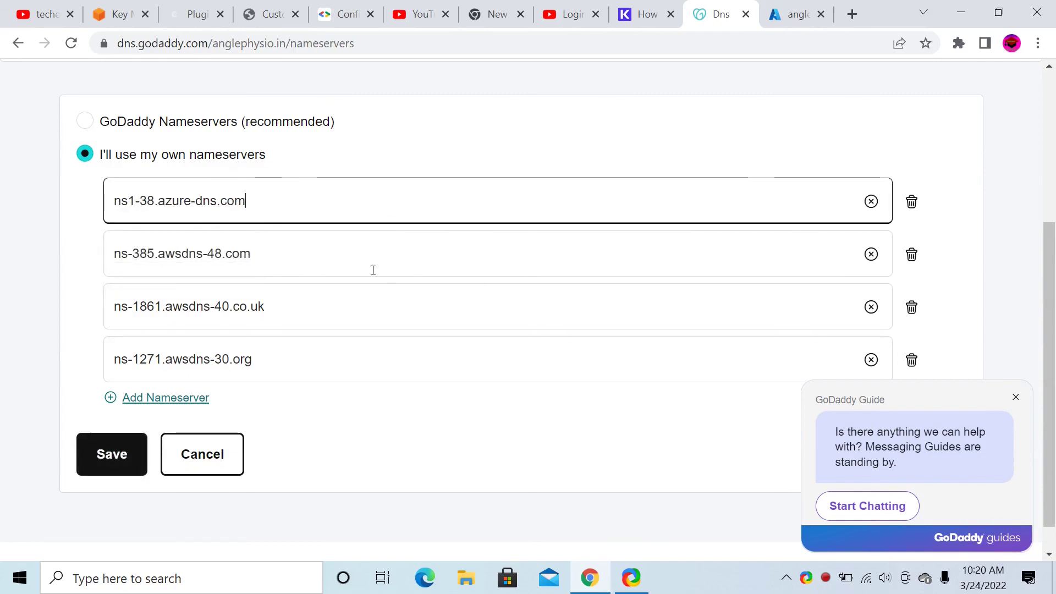
Step: Copy ns2-38.azure-dns.net from the Azure DNS zone and replace the domain's second GoDaddy nameserver with it
left_click(305, 257)
left_click_drag(305, 257, 104, 259)
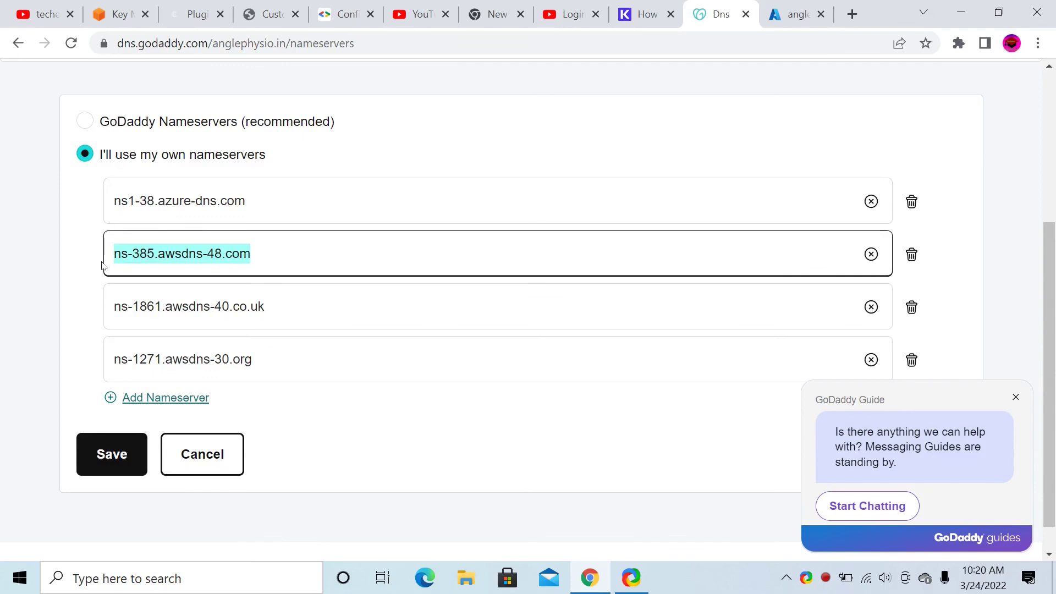
key("BackSpace")
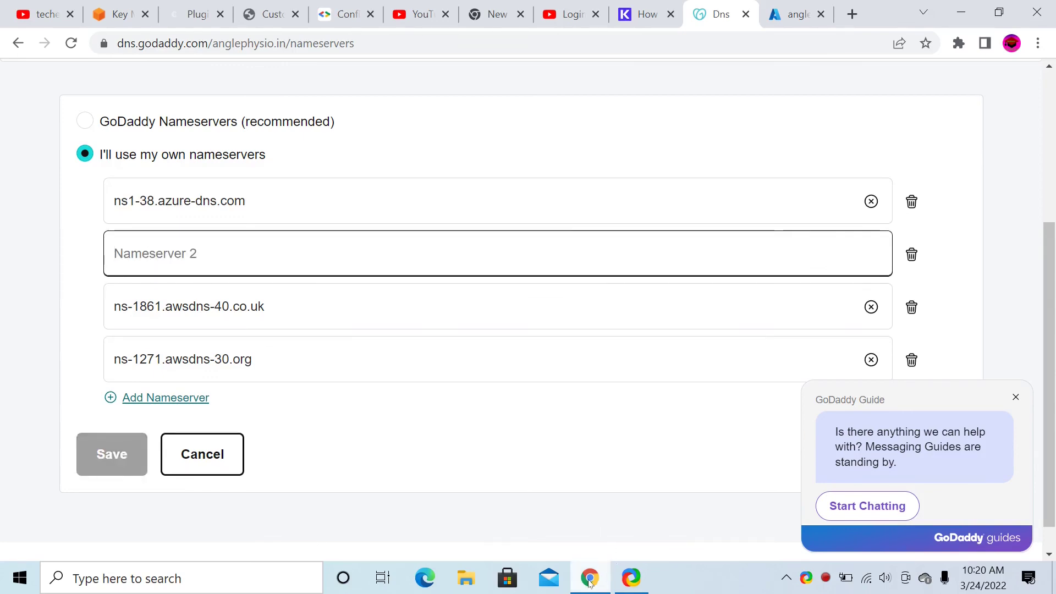
left_click(797, 14)
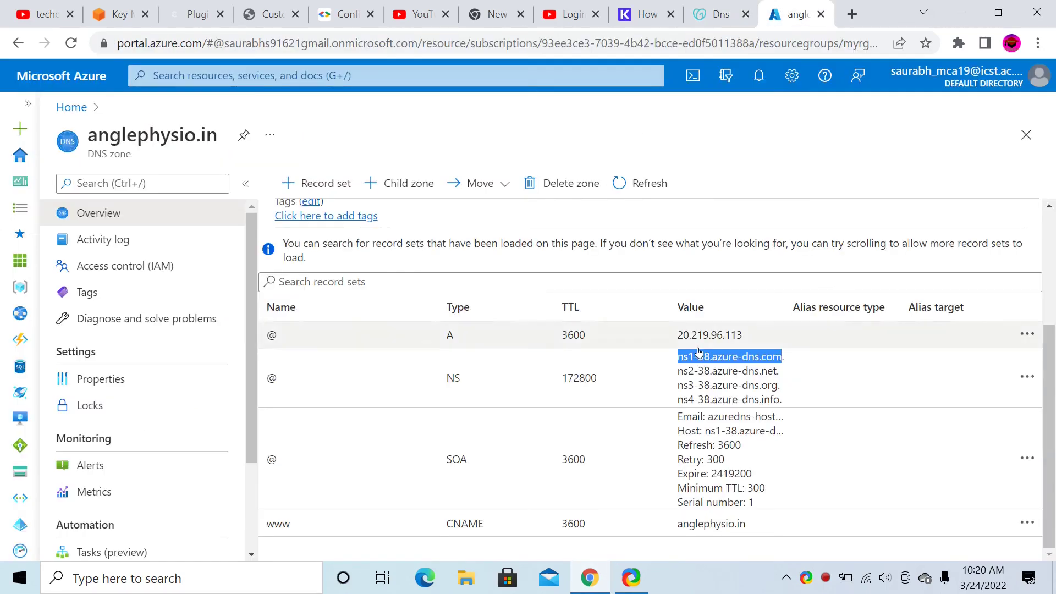
left_click_drag(677, 370, 777, 380)
key("ctrl+c")
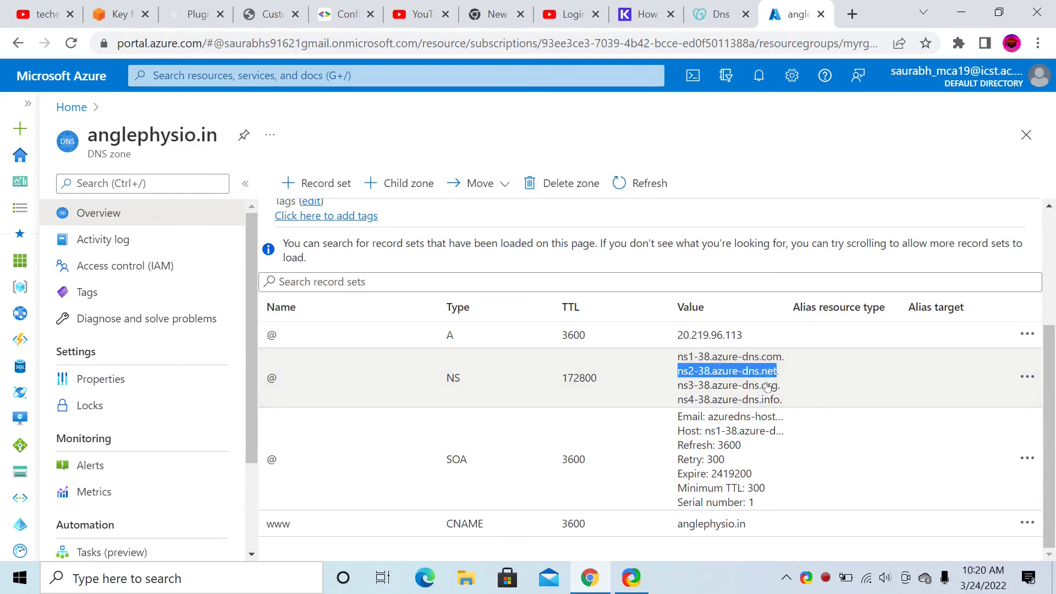
left_click(714, 14)
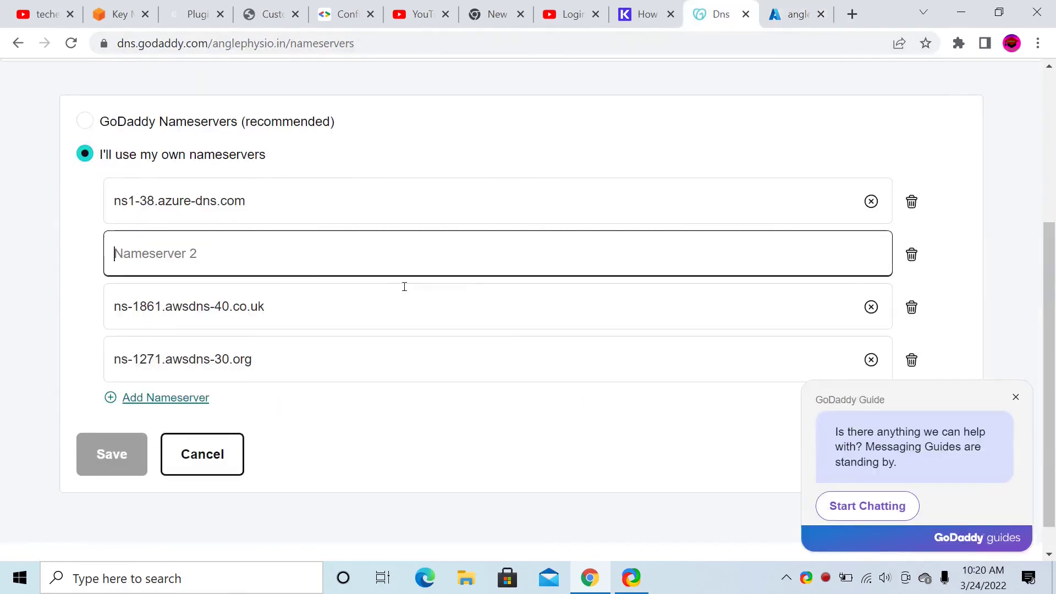
left_click(375, 260)
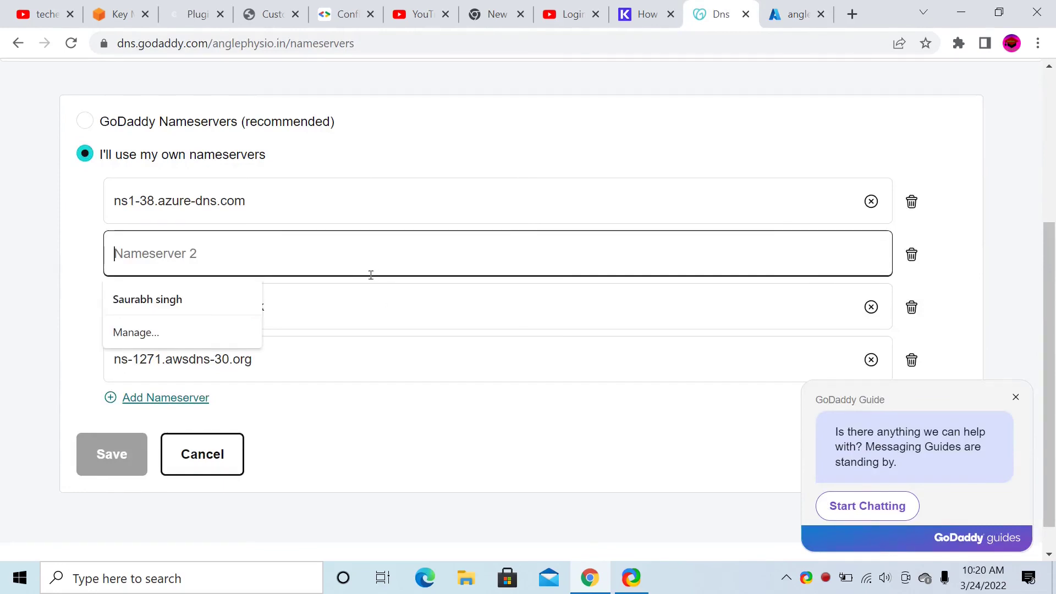
key("ctrl+v")
Step: Replace the third GoDaddy nameserver with ns3-38.azure-dns.org, copied from the Azure DNS zone's NS record
left_click(867, 309)
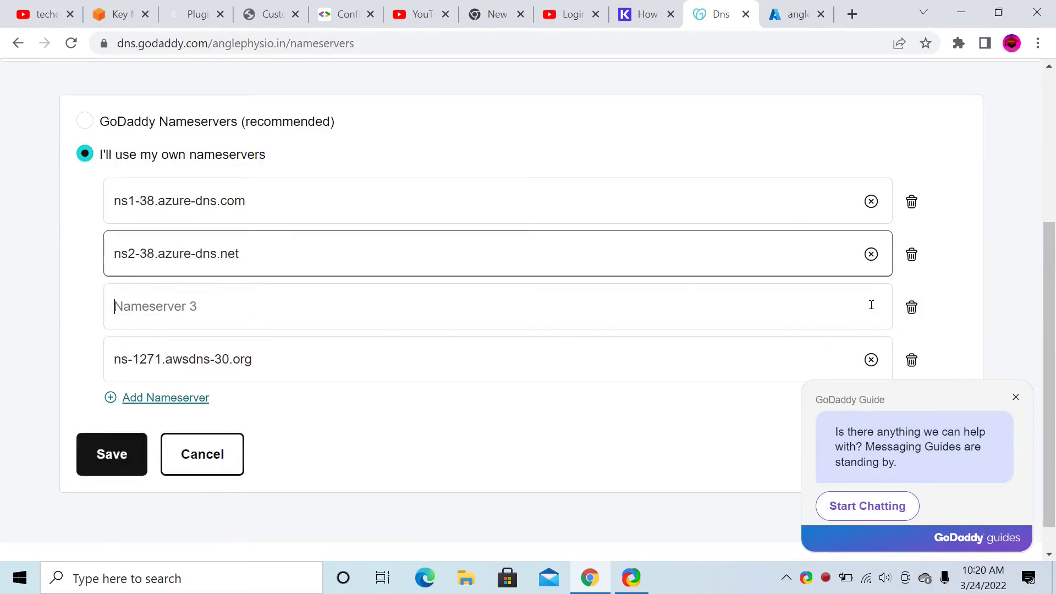
left_click(796, 8)
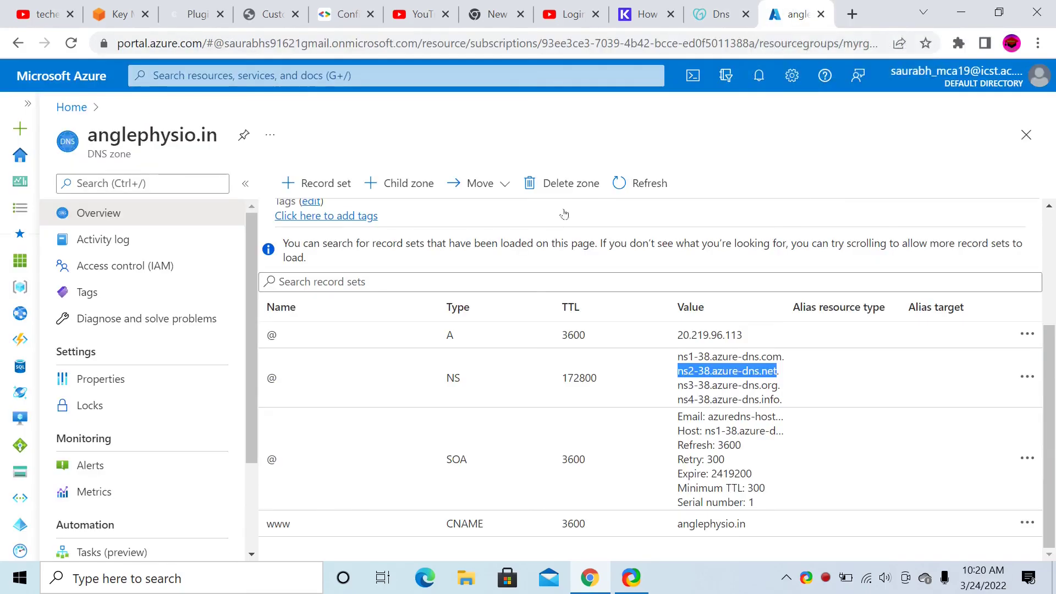
left_click_drag(677, 385, 777, 385)
key("ctrl+c")
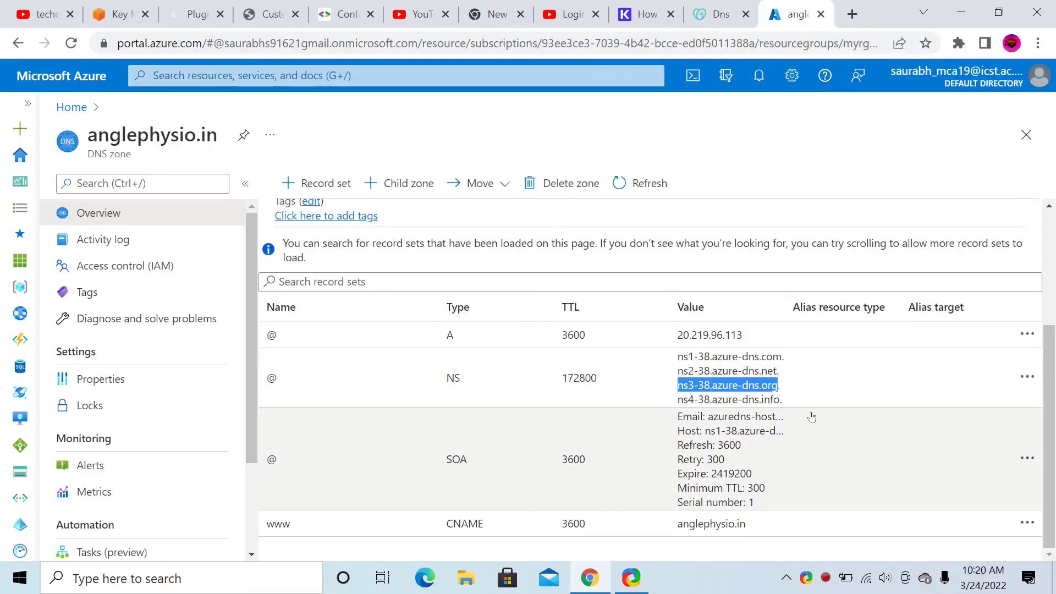
left_click(717, 13)
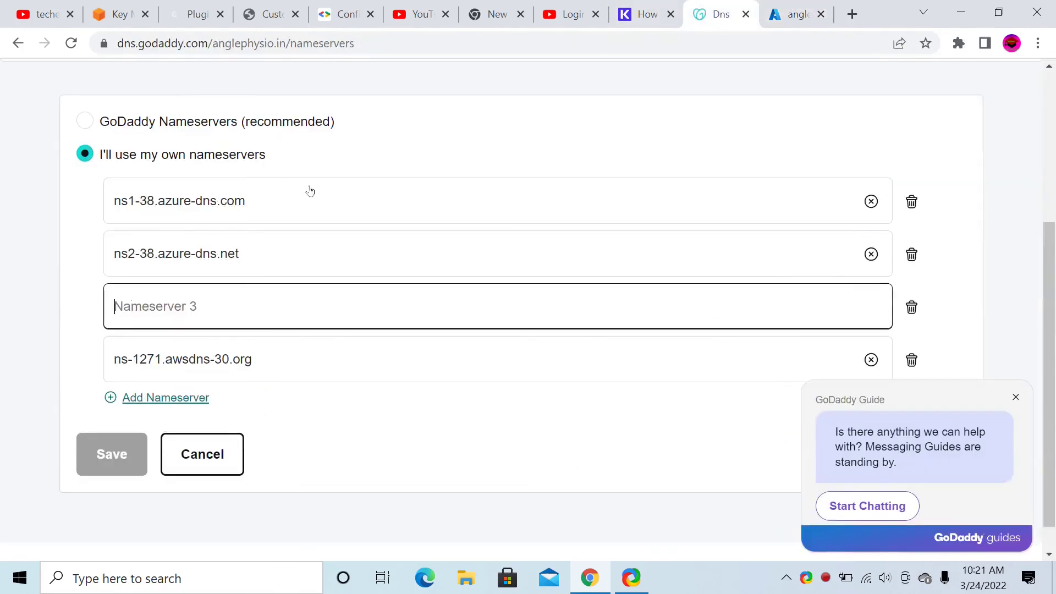
left_click(181, 306)
key("ctrl+v")
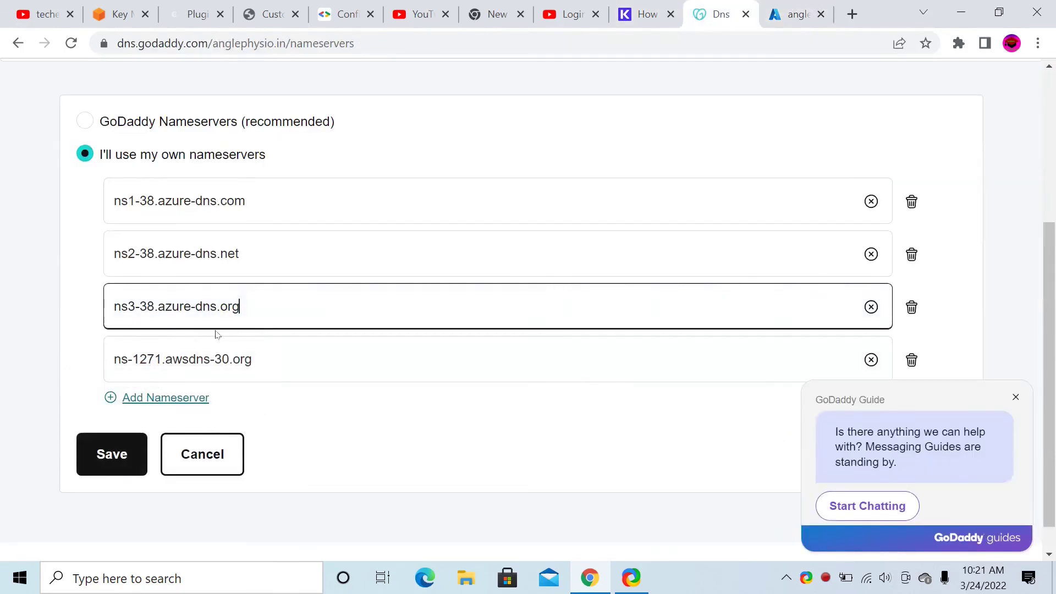
Step: Replace the fourth GoDaddy nameserver with ns4-38.azure-dns.info, copied from the Azure DNS zone's NS record
left_click(871, 360)
left_click(799, 8)
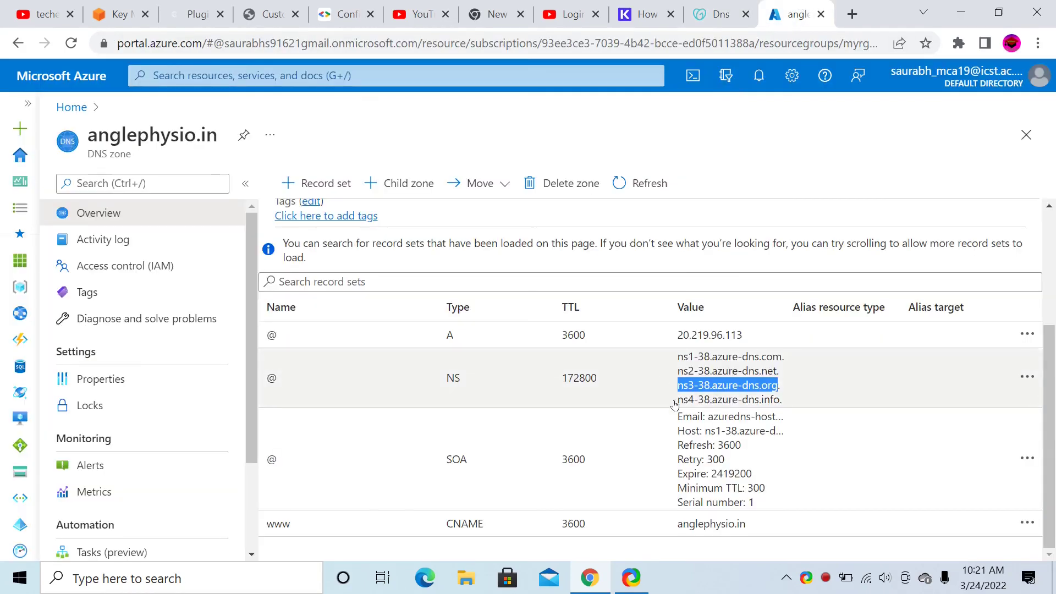
left_click_drag(677, 403, 782, 404)
key("ctrl+c")
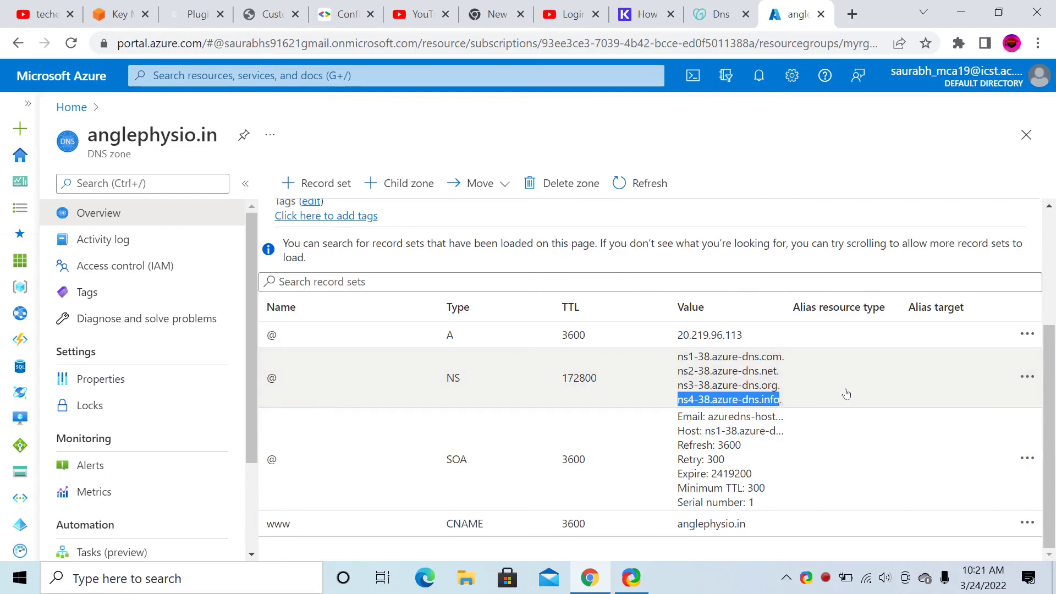
left_click(706, 17)
left_click(179, 360)
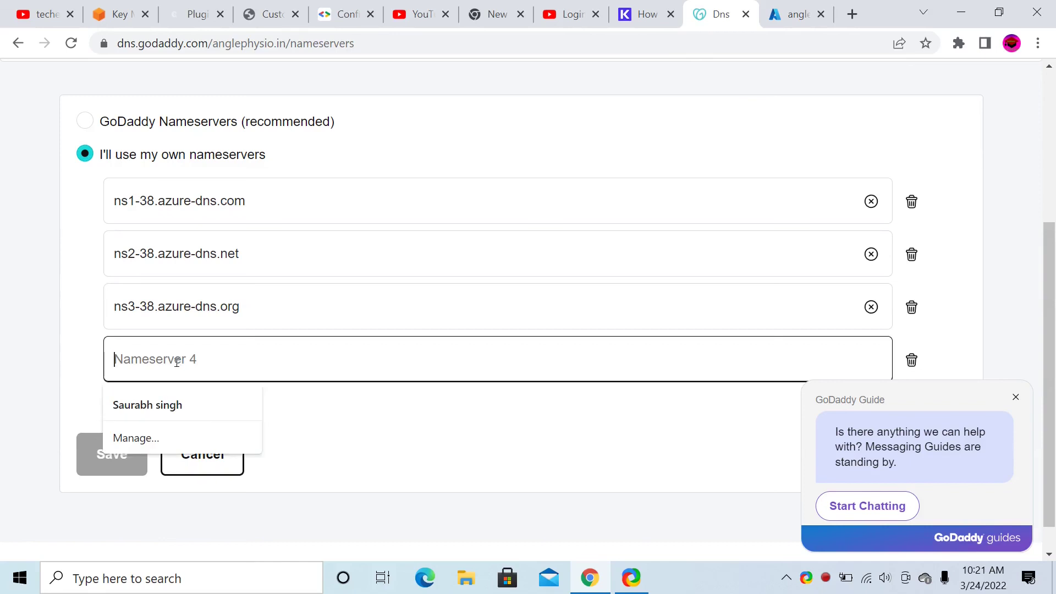
key("ctrl+v")
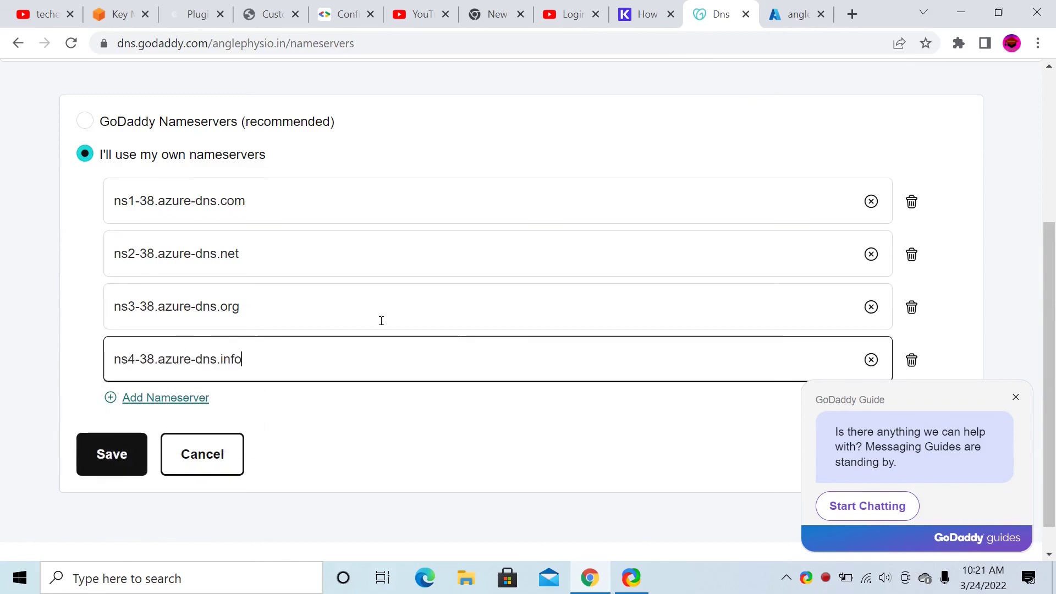
Step: Save the custom nameservers for anglephysio.in, consent to the nameserver update and view the domain's updated nameserver list
scroll(374, 324, "down", 1)
left_click(100, 428)
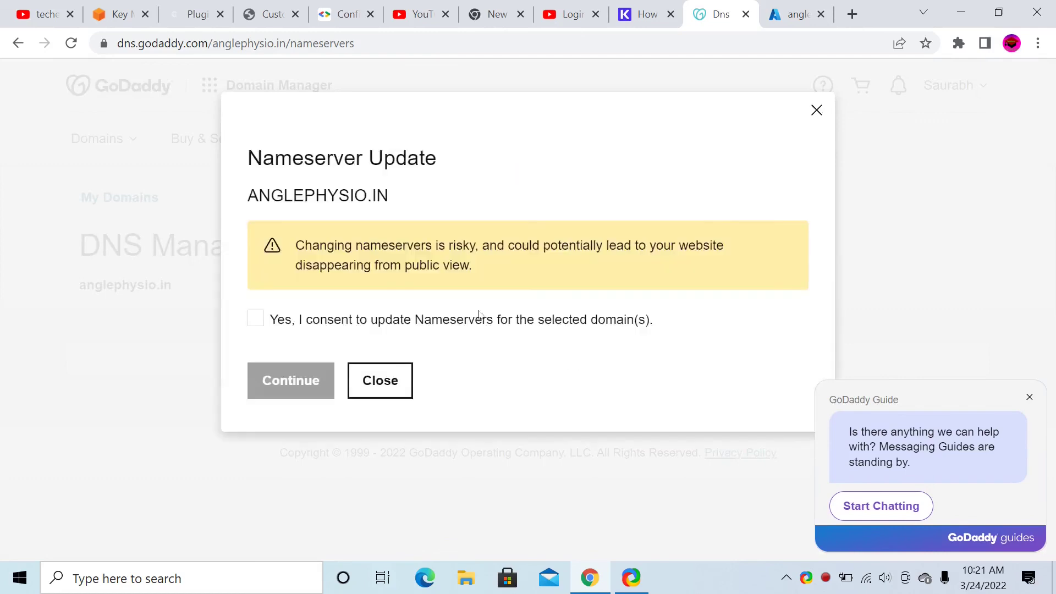
left_click(254, 319)
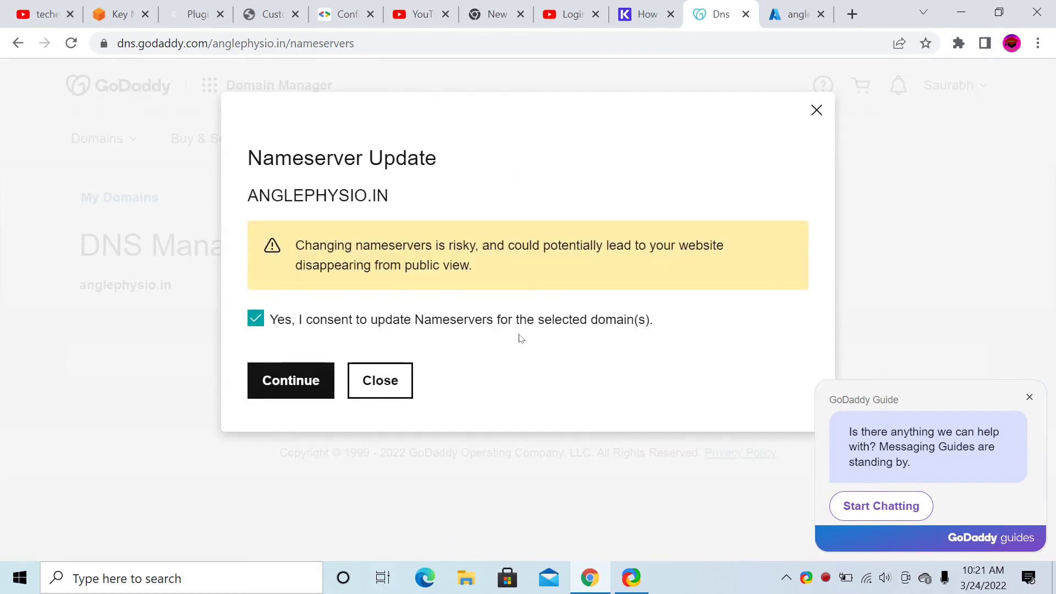
left_click(304, 372)
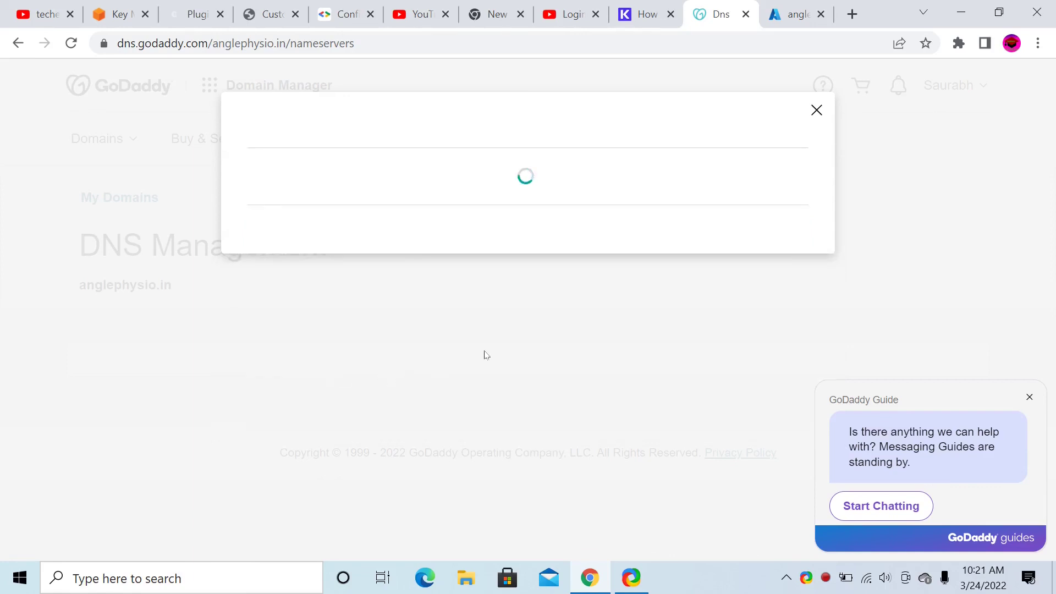
left_click(1029, 397)
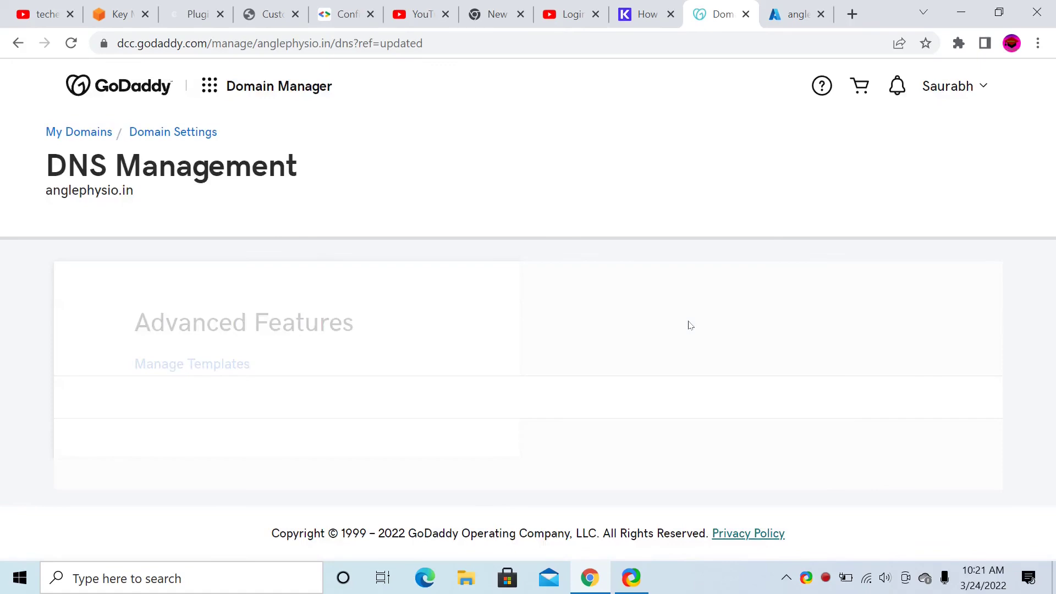
scroll(528, 319, "down", 2)
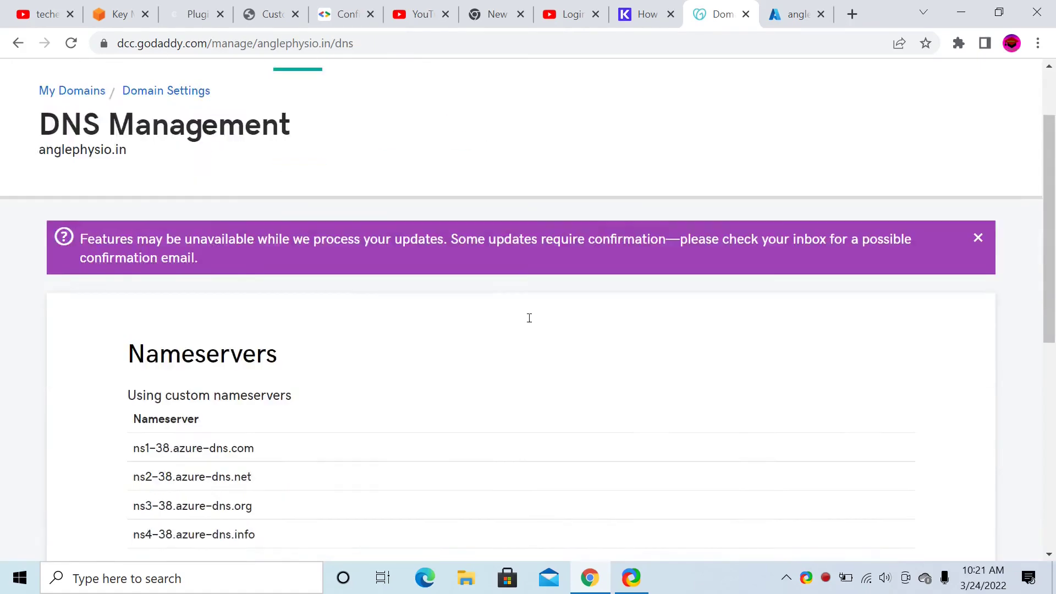